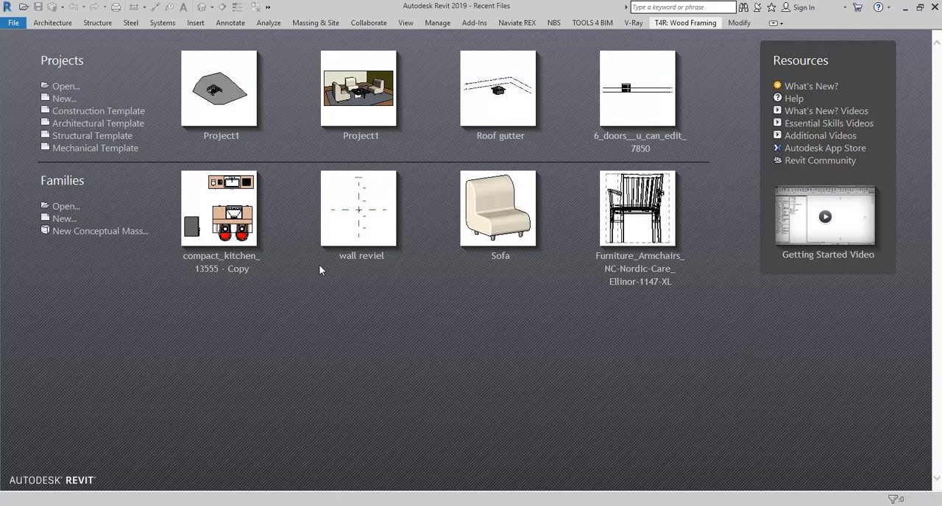
- Create a new family from the Metric Furniture.rft template
click(63, 218)
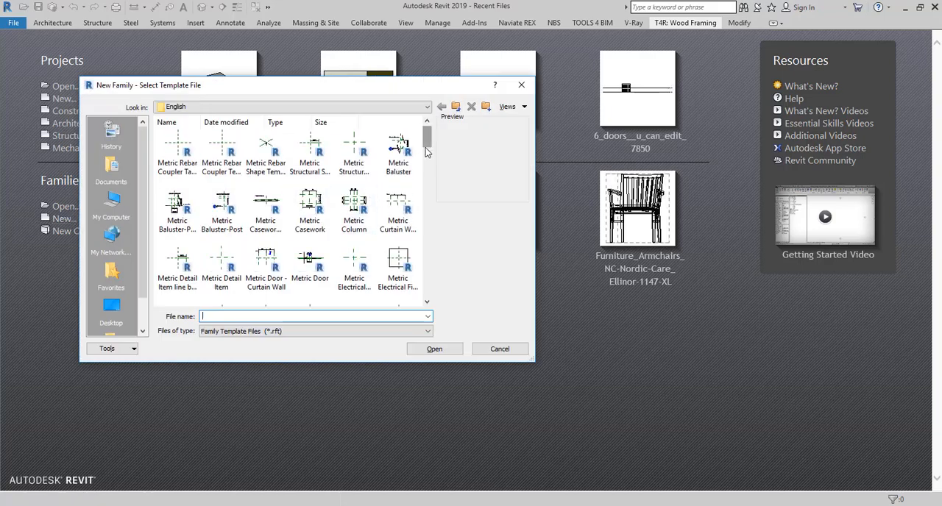
scroll(425, 151, down, 3)
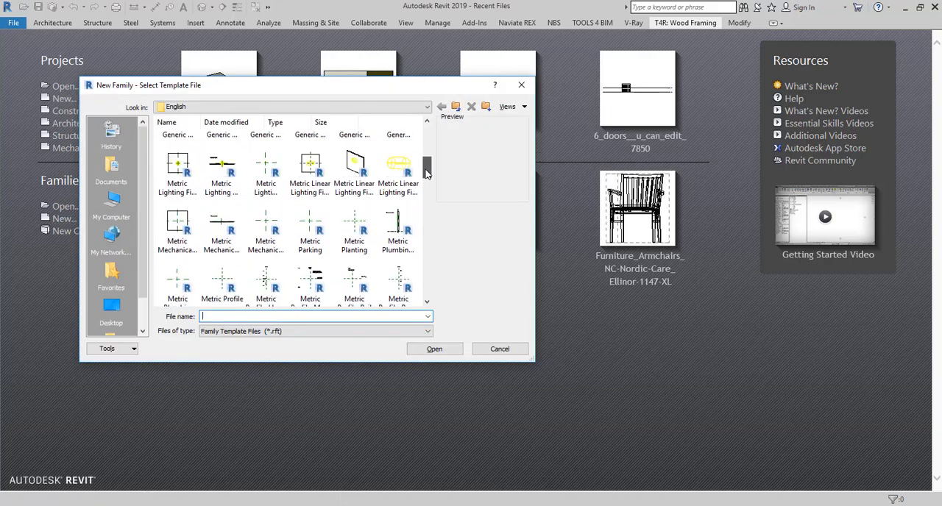
scroll(426, 171, up, 5)
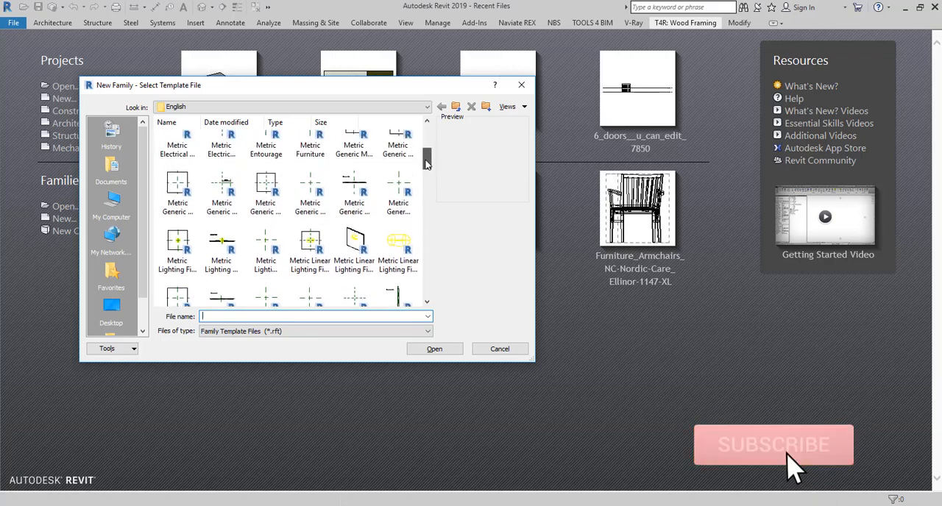
click(310, 171)
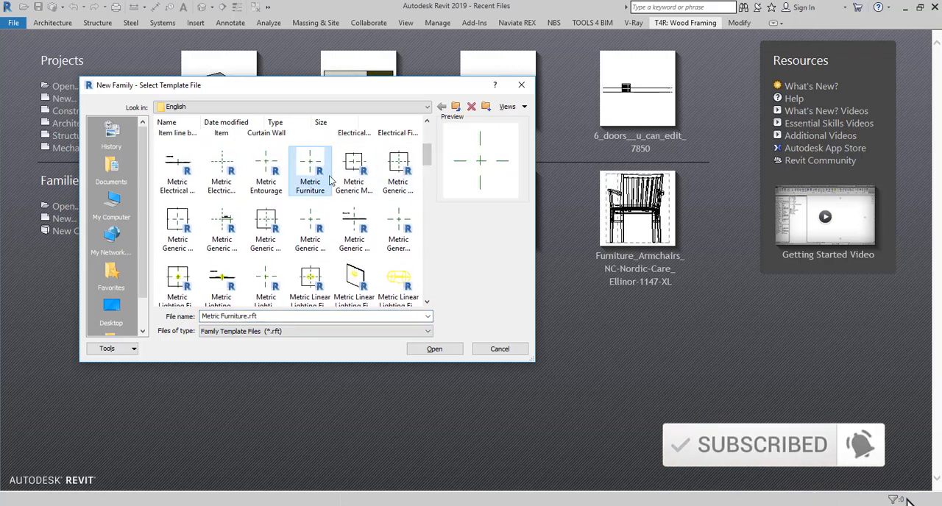
click(423, 350)
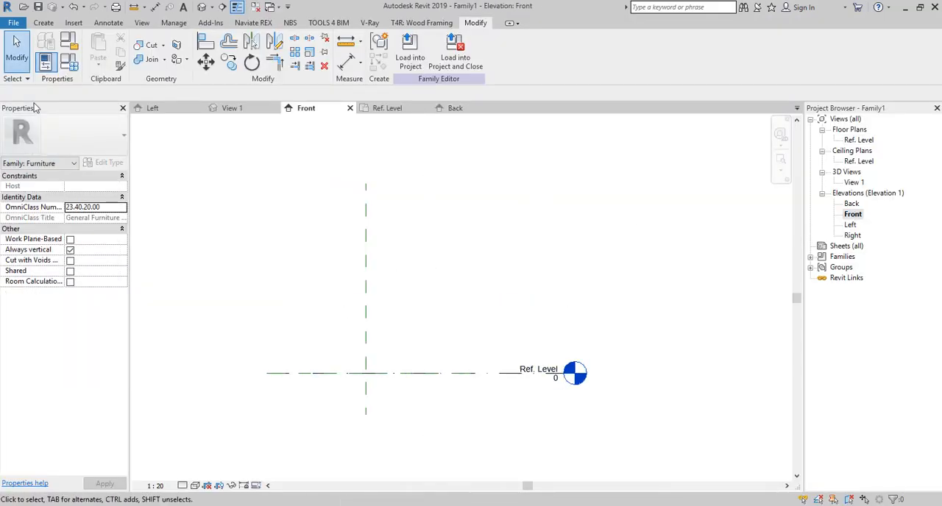
- Add a horizontal reference plane offset 1500 mm above the Ref. Level in the Front elevation
click(43, 23)
click(669, 47)
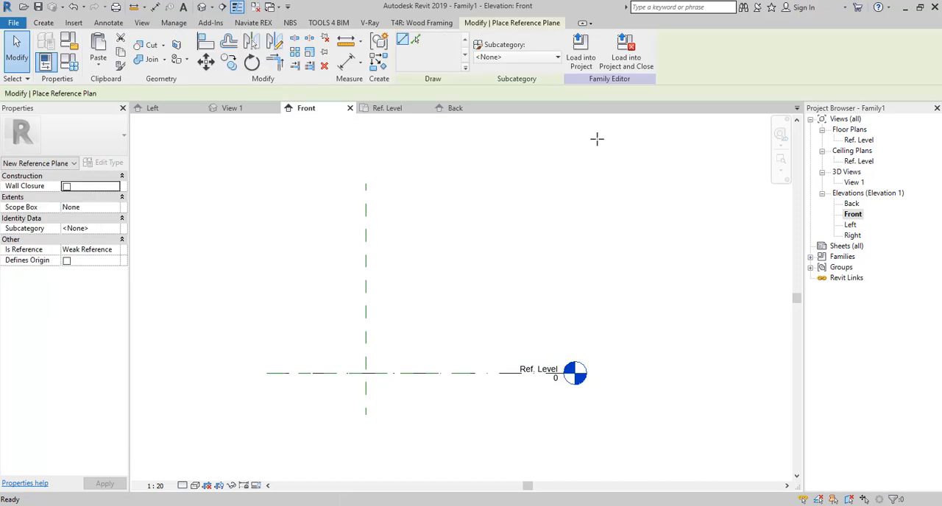
click(390, 373)
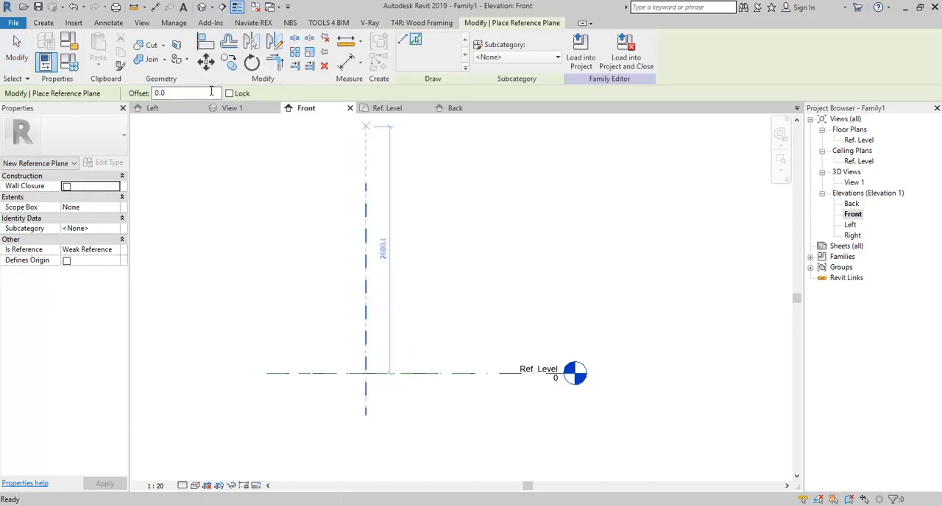
click(211, 91)
text(1)
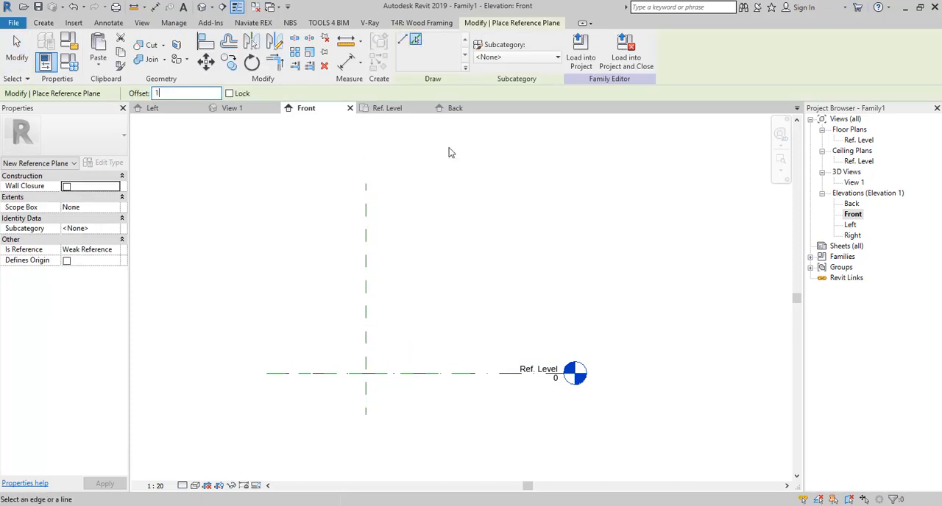
text(50.0)
click(411, 373)
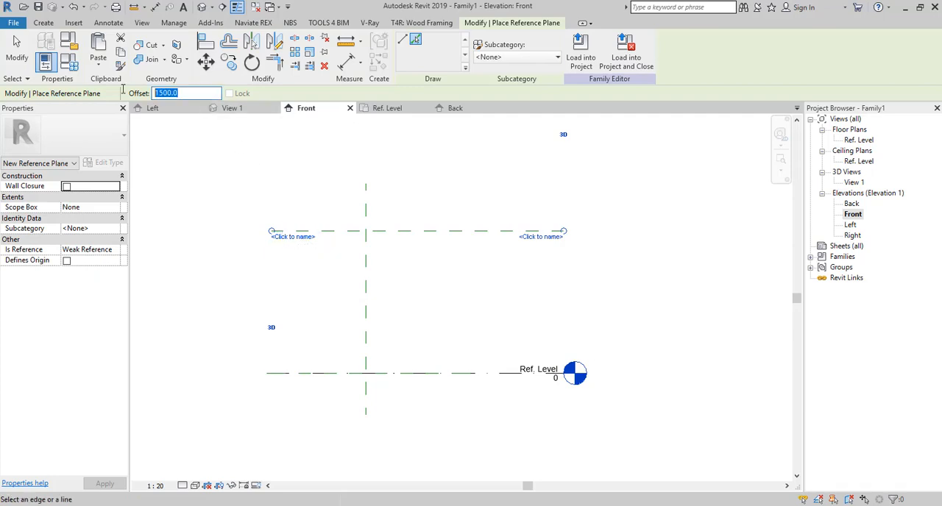
- Add reference planes offset 600 mm on both sides of the vertical centre plane and above and below the 1500 mm horizontal plane
click(369, 273)
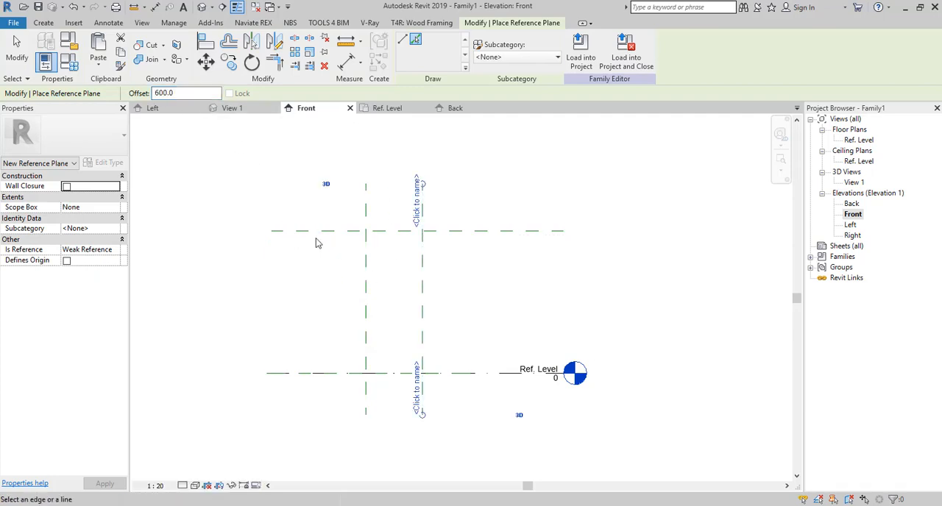
click(364, 255)
click(380, 239)
click(383, 233)
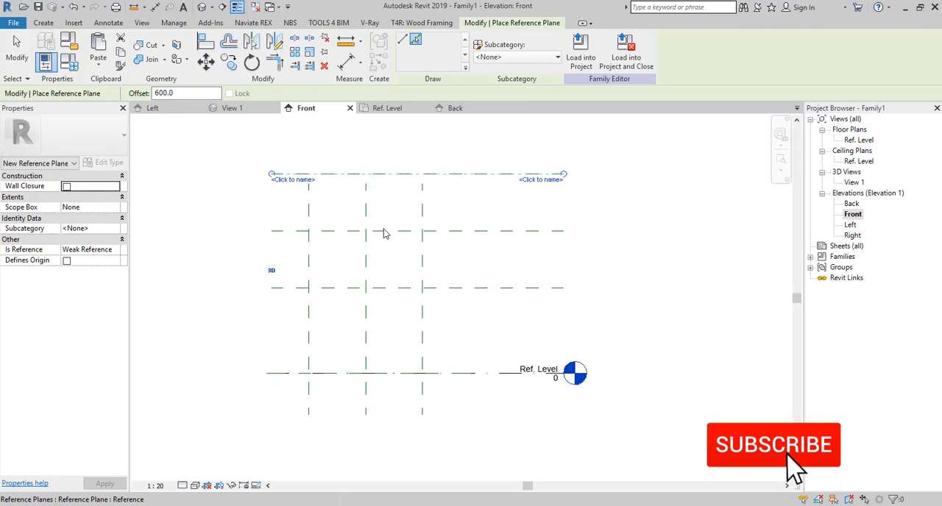
key(Escape)
key(Escape)
- Extend the upper ends of the three vertical reference planes beyond the topmost horizontal plane
click(421, 208)
drag(422, 184, 427, 146)
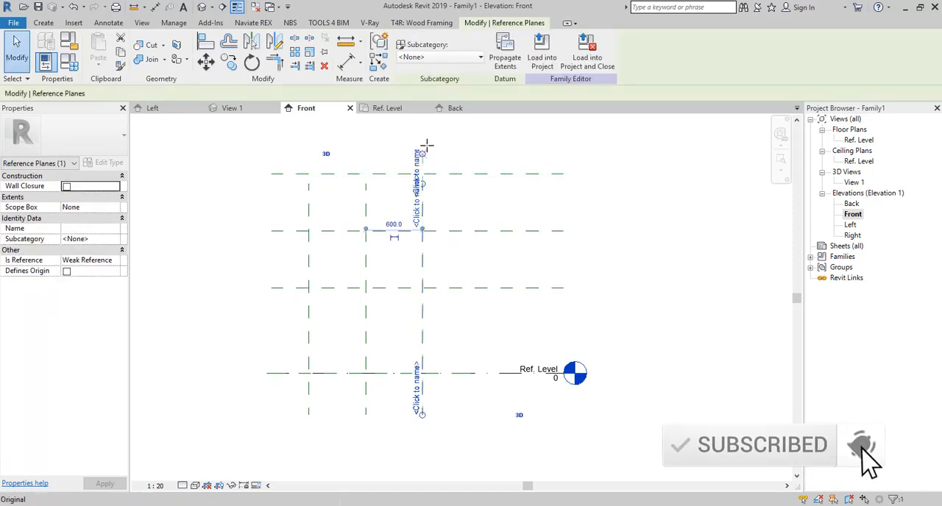
click(332, 197)
click(309, 210)
drag(308, 184, 309, 155)
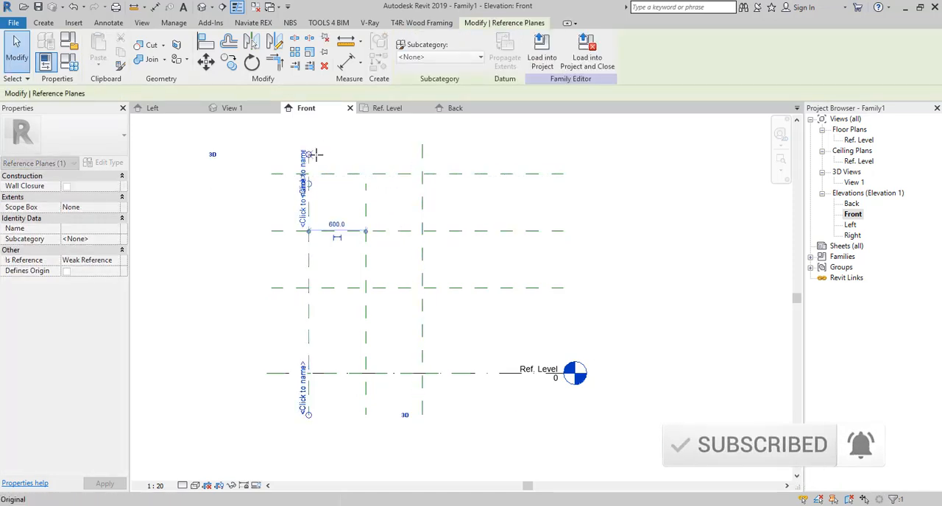
click(343, 147)
click(366, 210)
drag(368, 184, 365, 153)
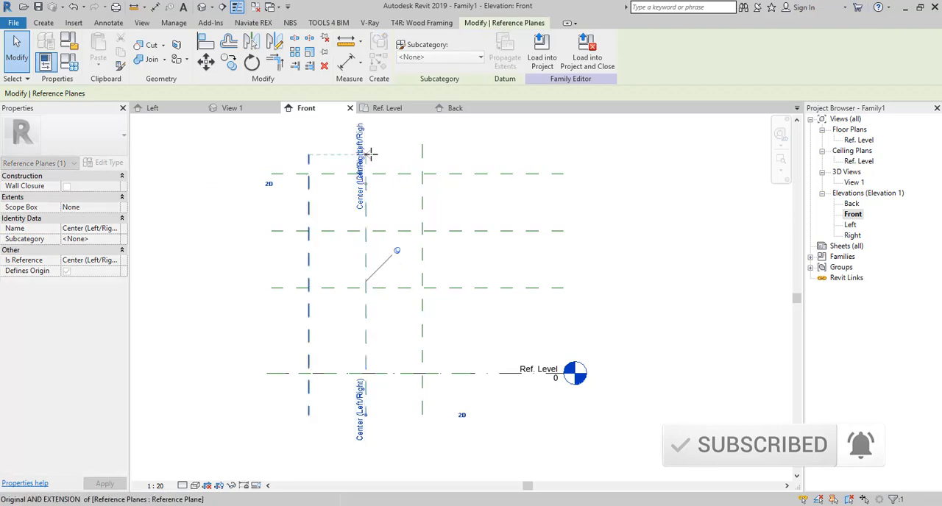
click(270, 154)
- Extrude a circle of about 160 mm radius to a depth of 20 mm, centred where the vertical centre plane crosses the middle horizontal plane
scroll(317, 252, up, 3)
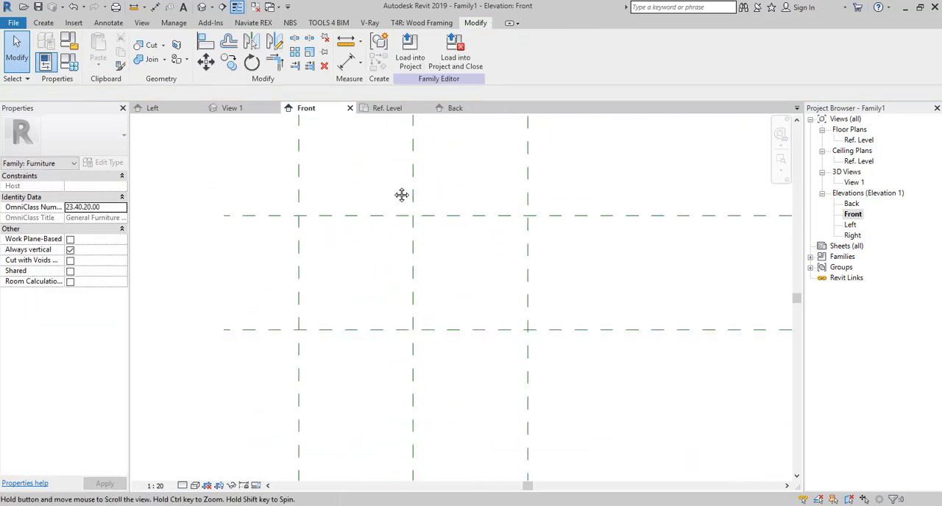
middle_drag(331, 245, 339, 242)
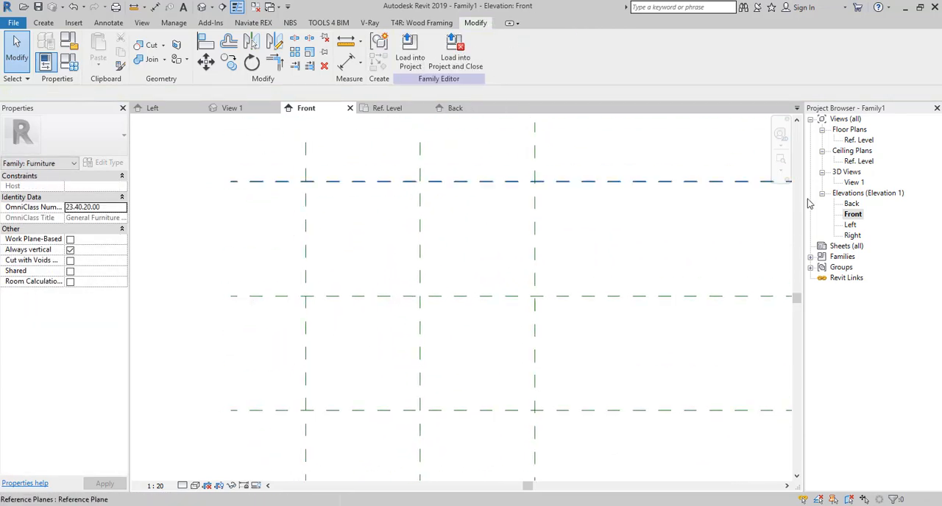
click(40, 23)
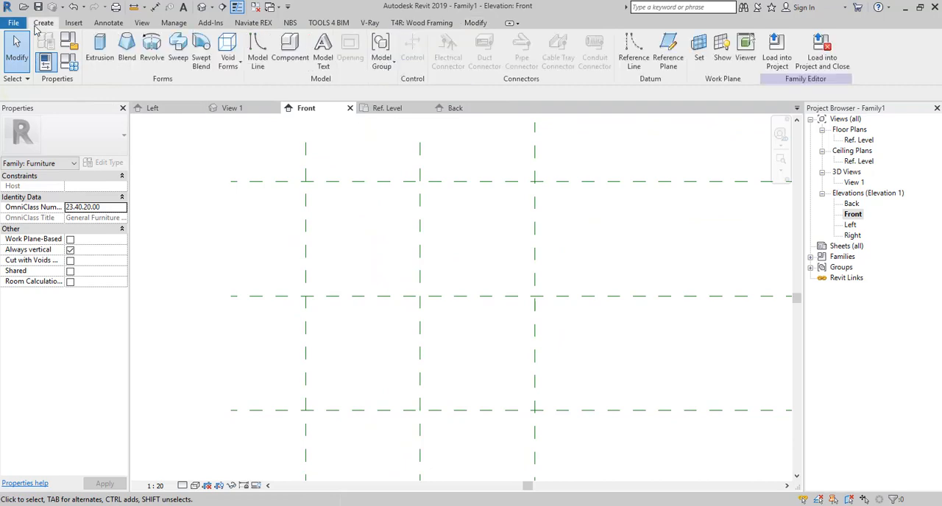
click(99, 52)
click(480, 38)
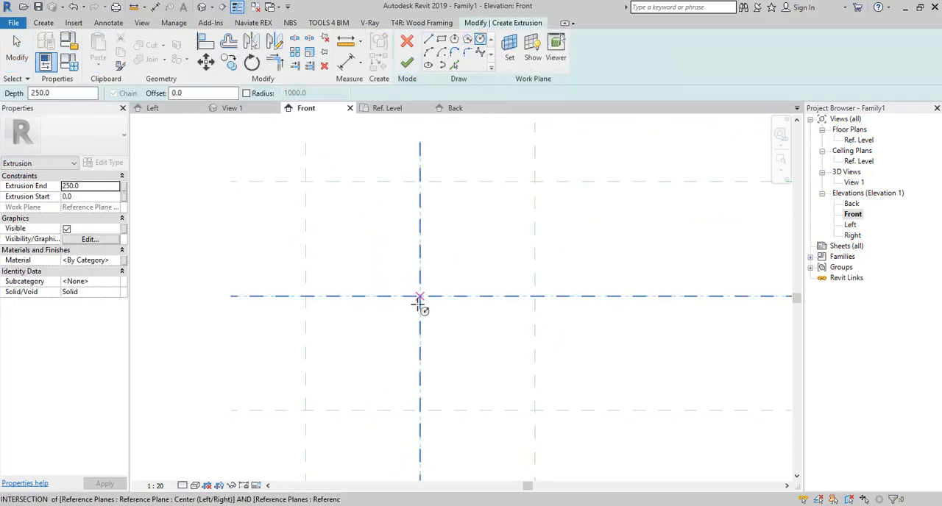
click(420, 295)
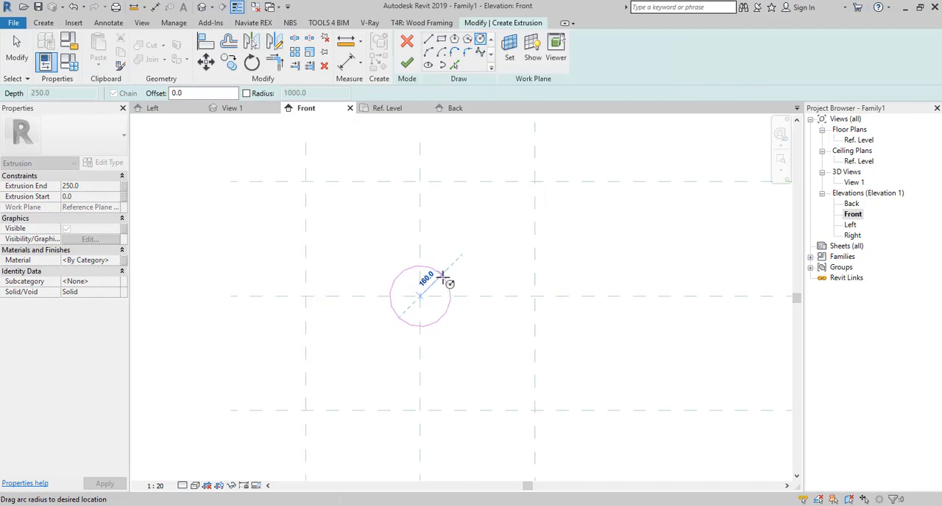
click(444, 277)
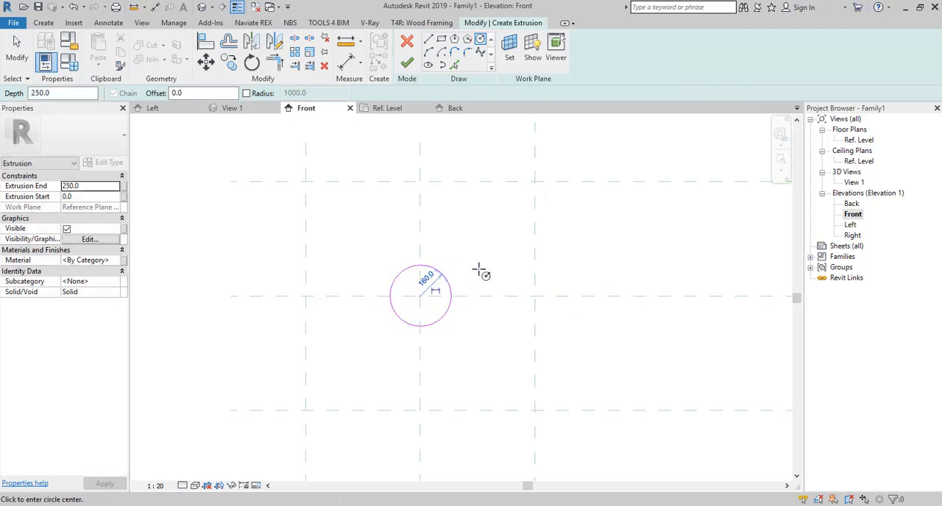
click(51, 94)
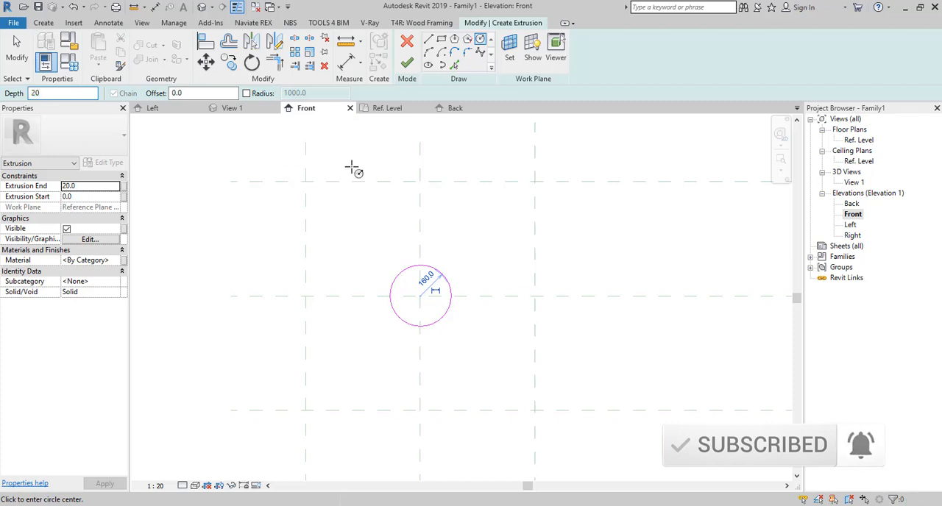
click(407, 63)
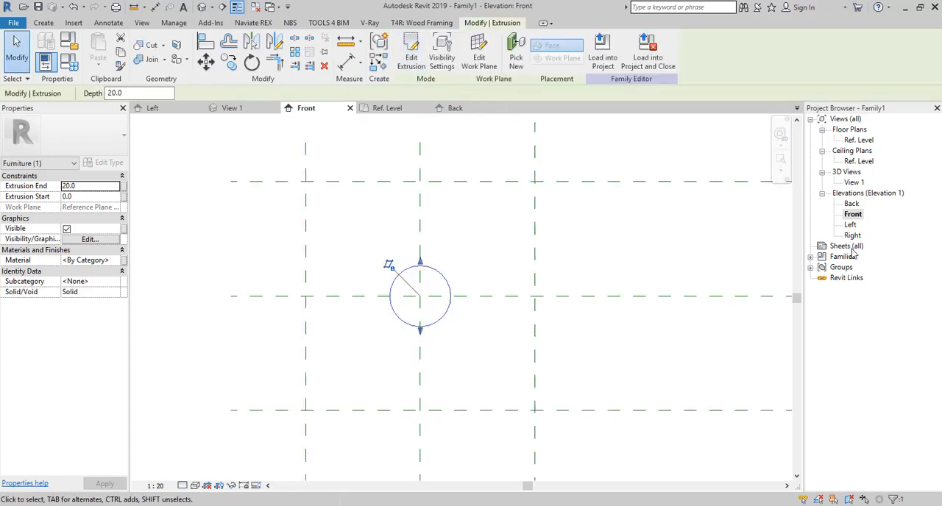
- Inspect the disc extrusion's thickness in the Left elevation and return to the Front elevation
double_click(851, 225)
scroll(361, 238, up, 5)
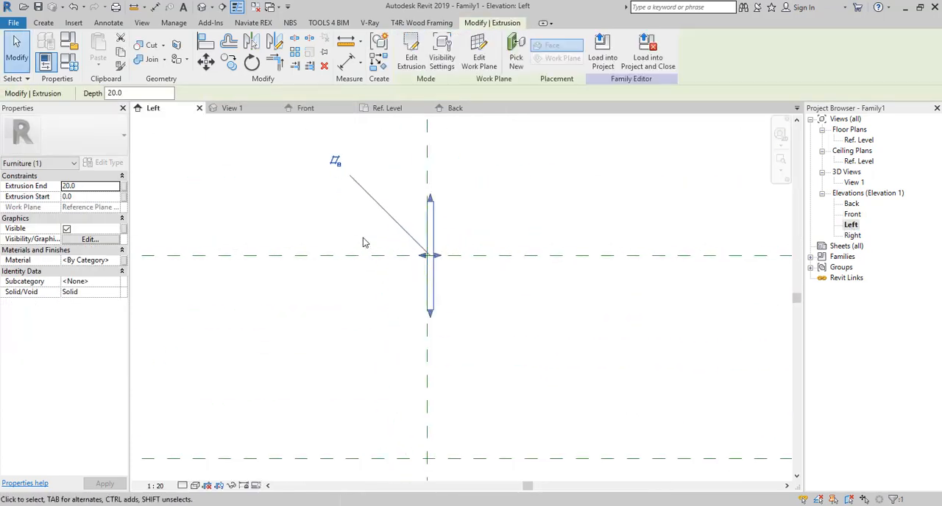
scroll(629, 263, down, 4)
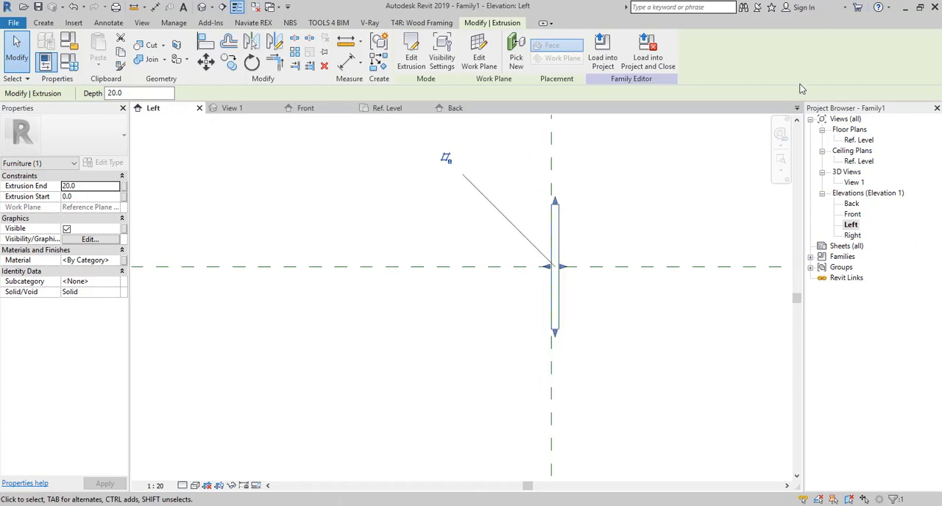
double_click(853, 215)
click(466, 231)
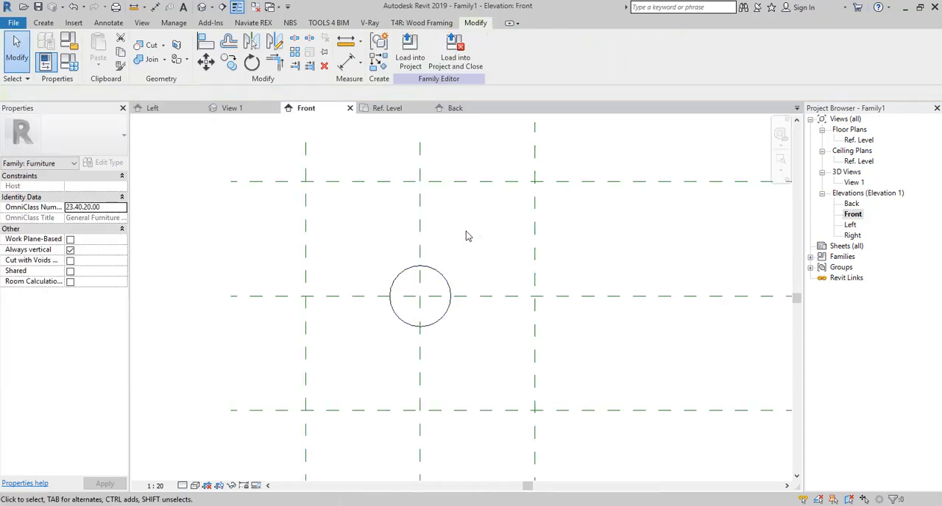
- Start an extrusion sketch with two connected lines from the top plane's centre intersection, angling left and back to the centre plane, the second about 106 mm long
click(43, 23)
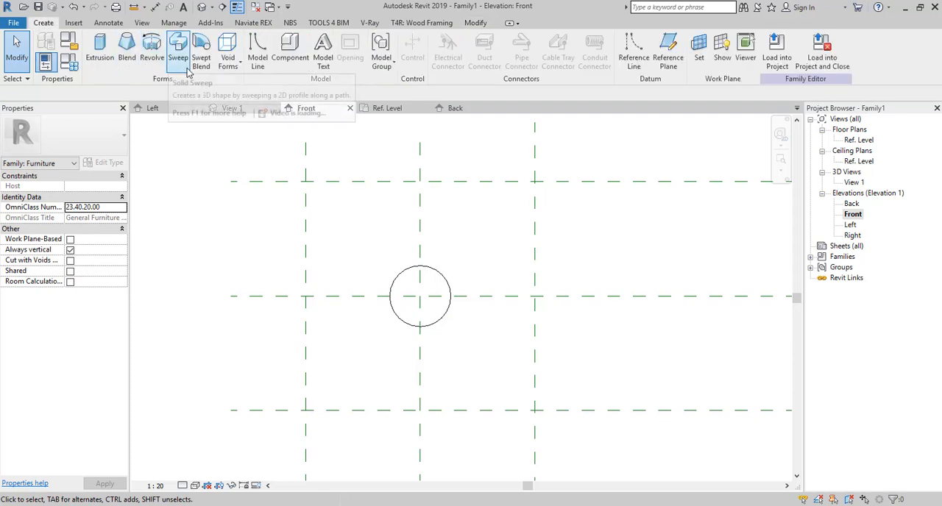
click(100, 52)
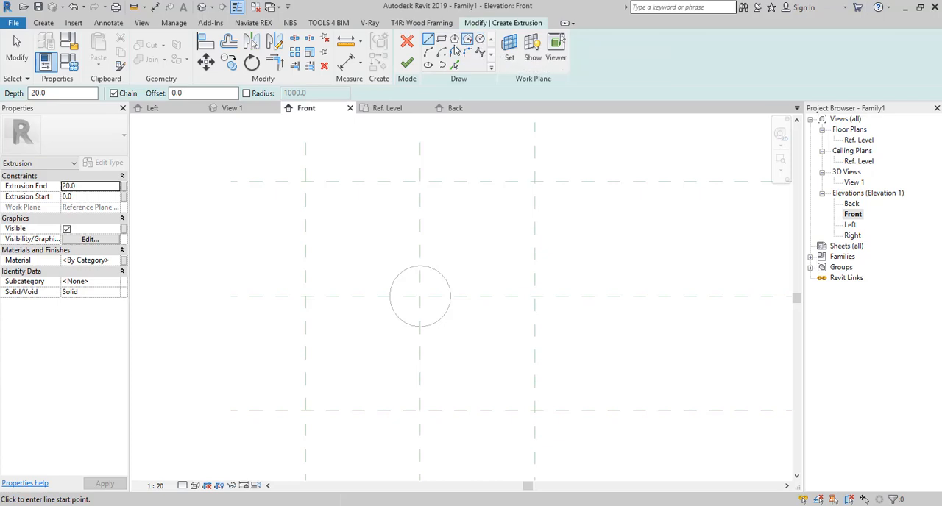
scroll(406, 190, up, 3)
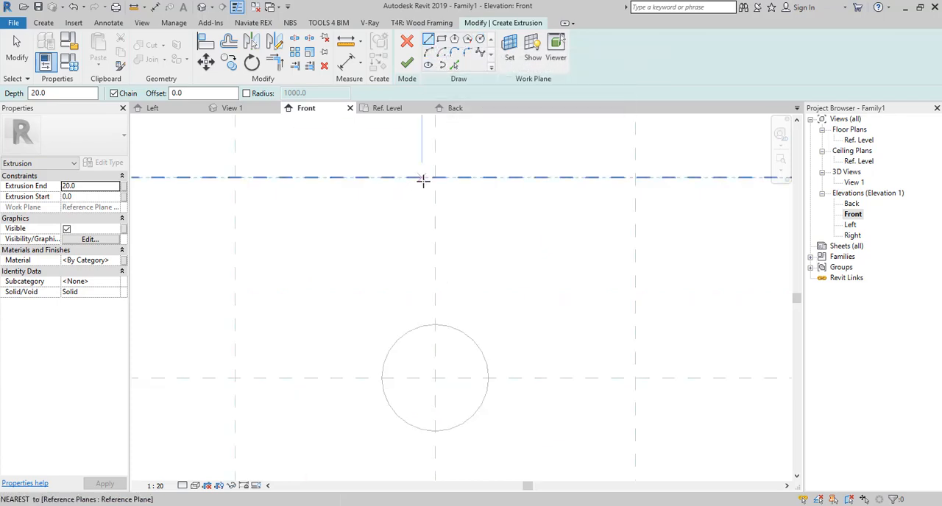
click(434, 178)
scroll(424, 205, up, 3)
scroll(418, 196, down, 2)
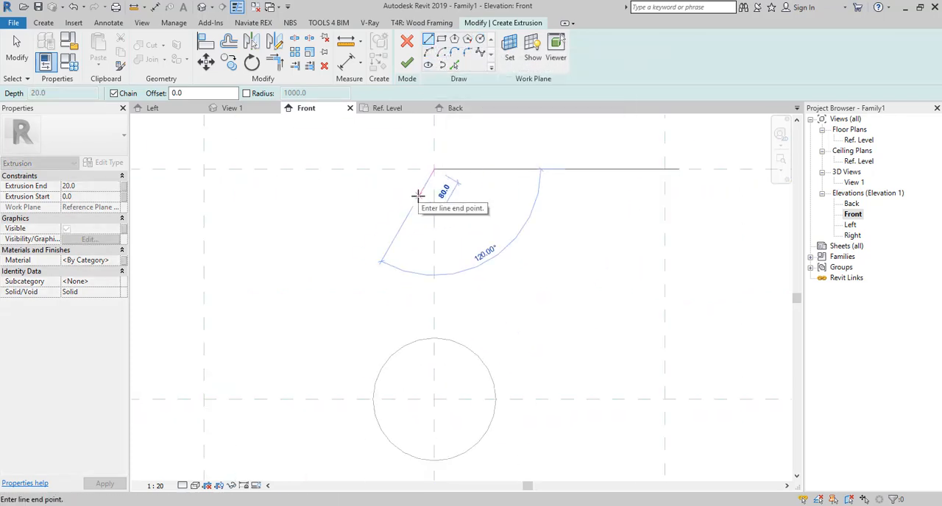
scroll(417, 199, up, 1)
click(417, 199)
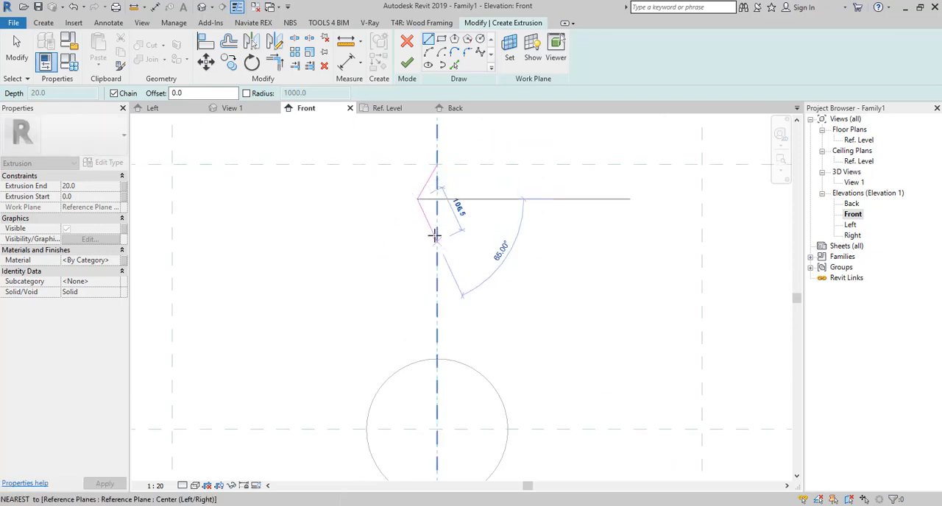
click(438, 240)
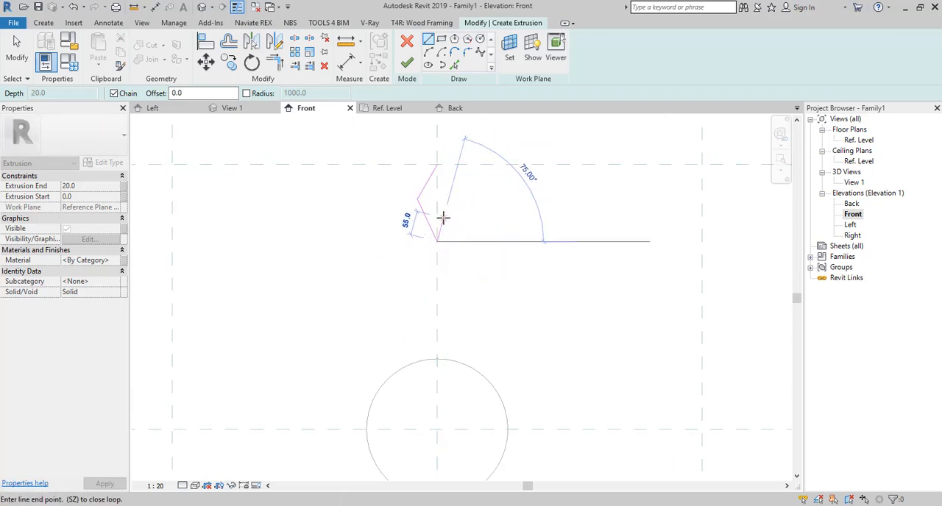
key(Escape)
- Add a sketch line offset 2 mm to the left of the vertical centre plane by picking the plane
scroll(421, 275, up, 3)
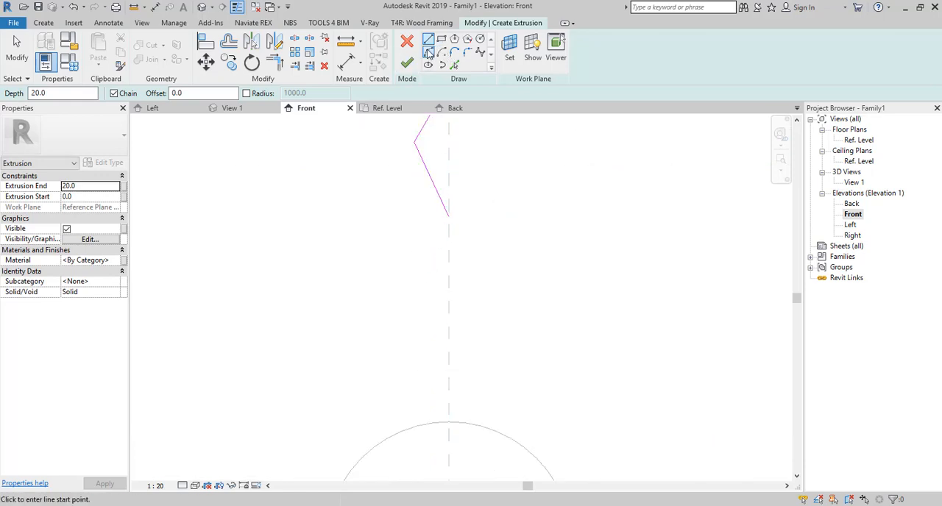
click(454, 66)
text(5)
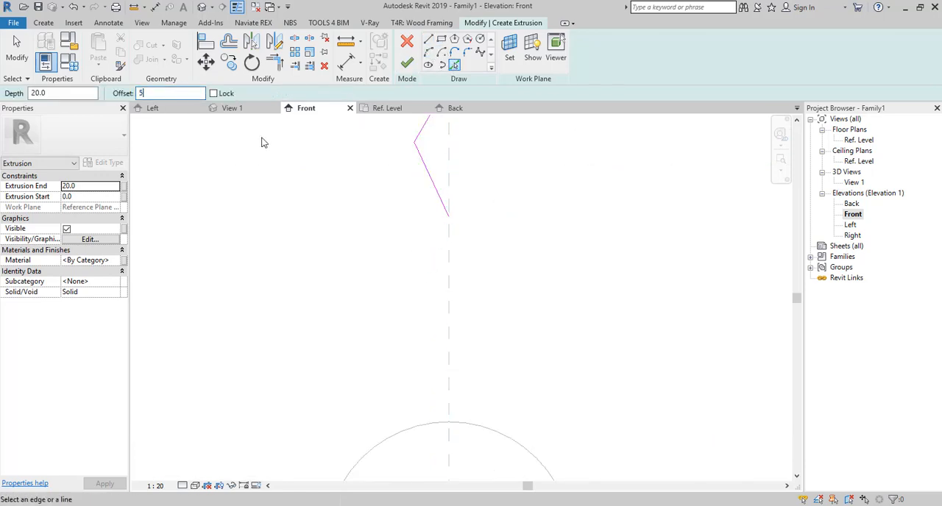
key(Return)
text(2)
key(Return)
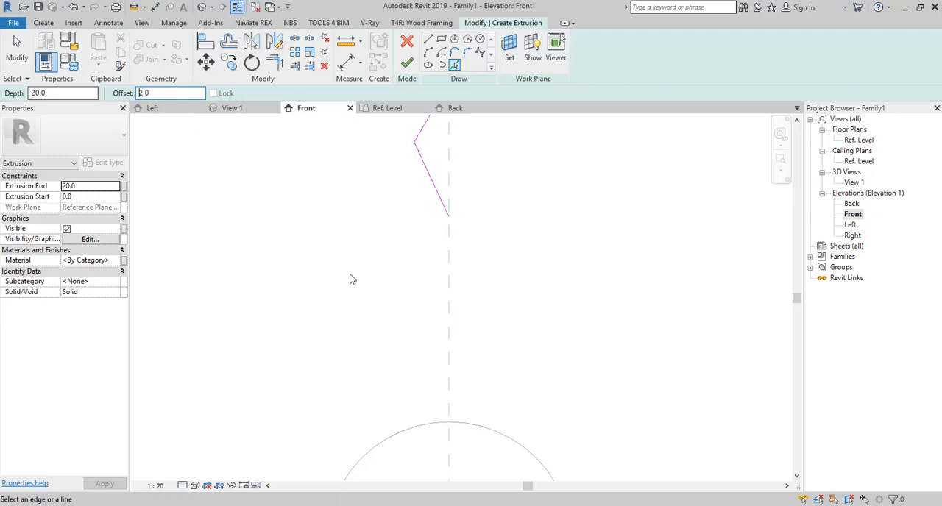
scroll(450, 280, up, 5)
click(447, 280)
scroll(446, 295, down, 5)
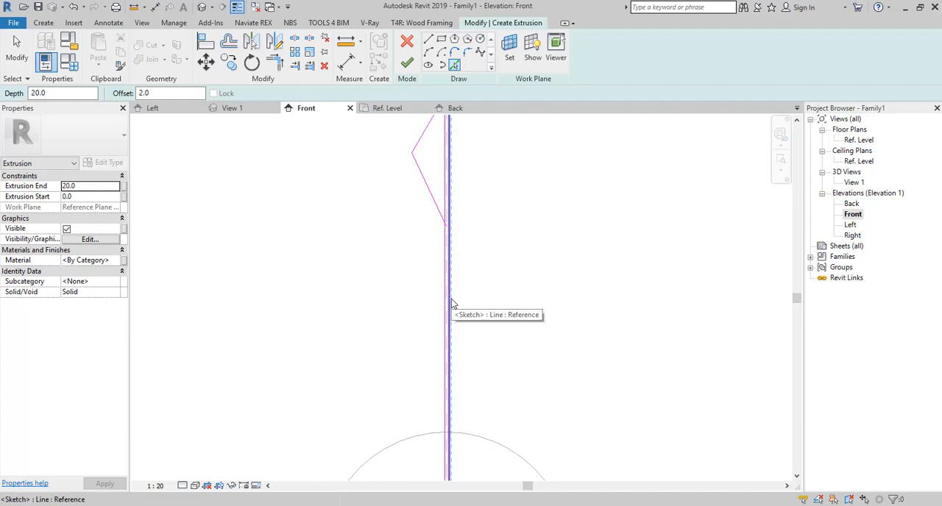
- Delete the surplus offset sketch lines on the right side of the vertical centre plane
key(Escape)
scroll(451, 298, up, 4)
key(Escape)
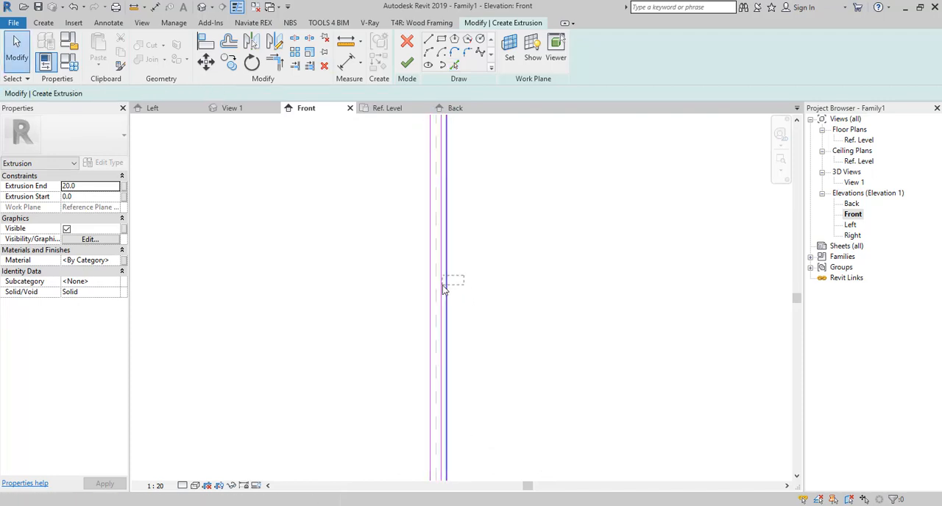
scroll(441, 291, down, 3)
scroll(442, 292, down, 2)
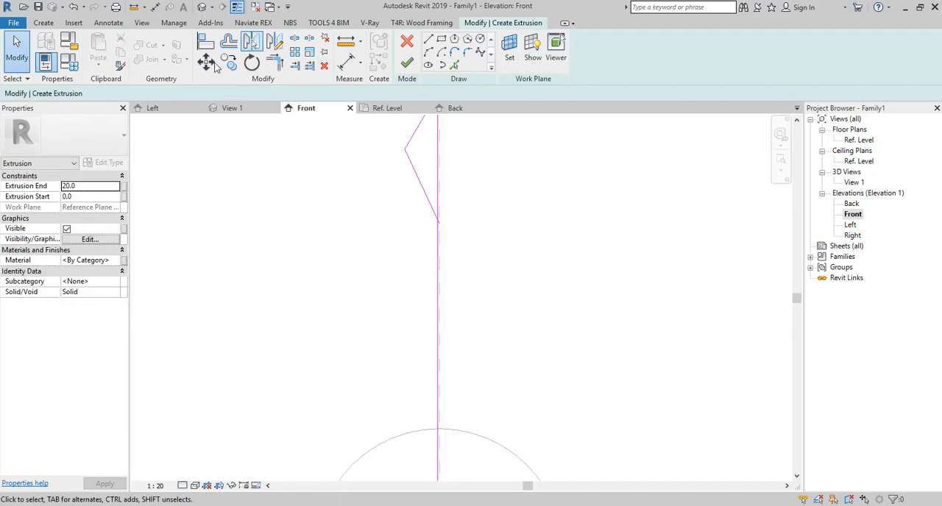
- Trim the lower angled line and the offset vertical line to a corner, keeping the vertical part below their intersection
click(280, 66)
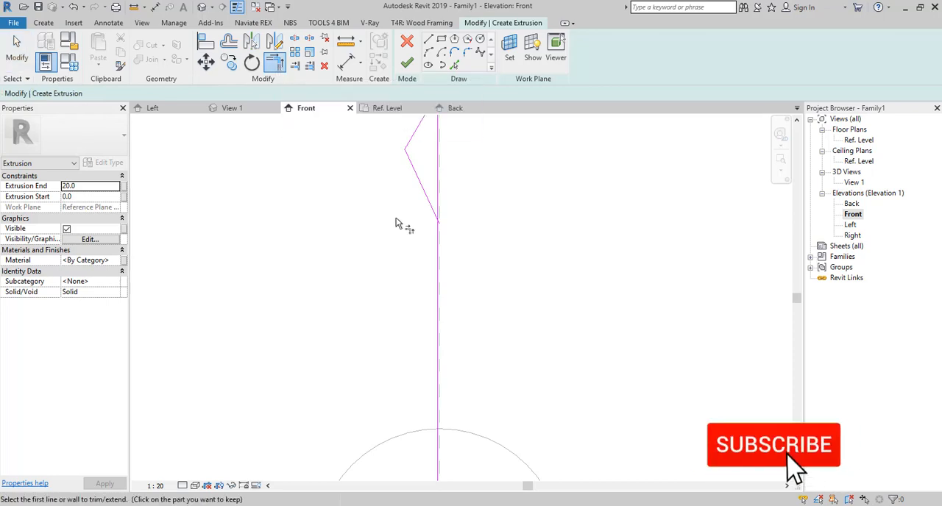
scroll(400, 221, up, 3)
click(501, 235)
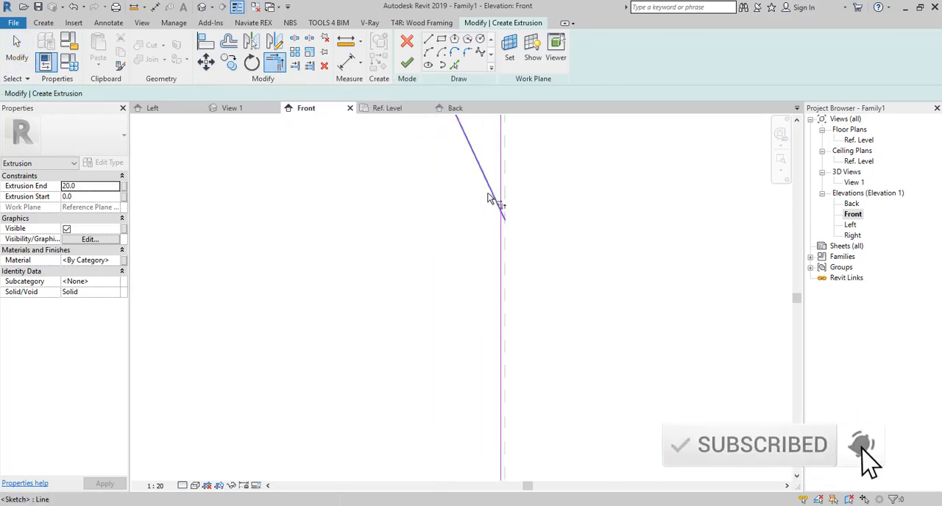
click(489, 206)
scroll(456, 246, down, 2)
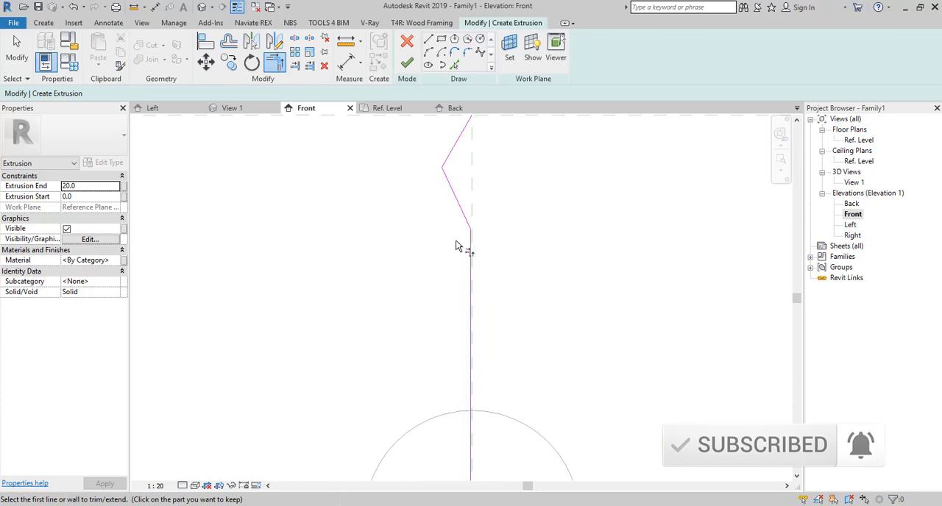
scroll(453, 237, down, 1)
middle_drag(459, 302, 428, 221)
key(Escape)
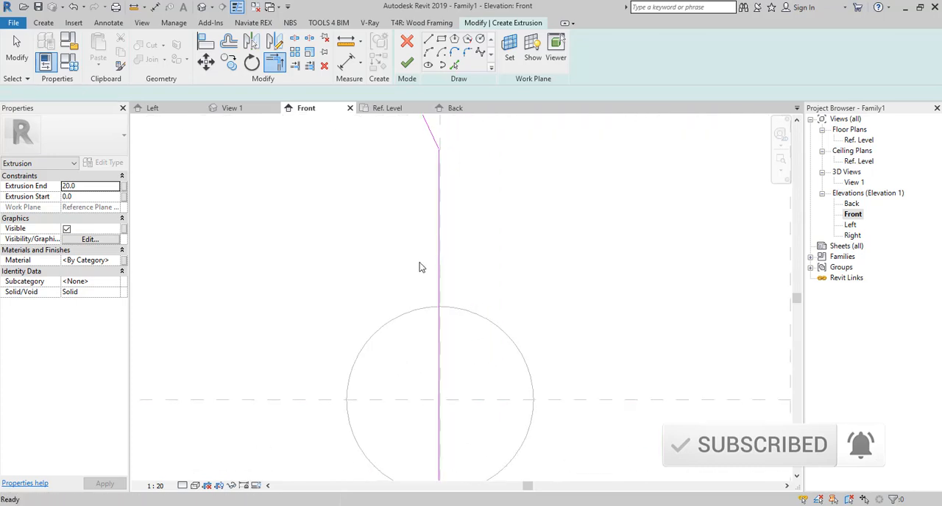
- Mirror the two angled lines and the vertical line as copies about the vertical centre plane
scroll(419, 265, down, 2)
scroll(434, 194, up, 2)
click(432, 221)
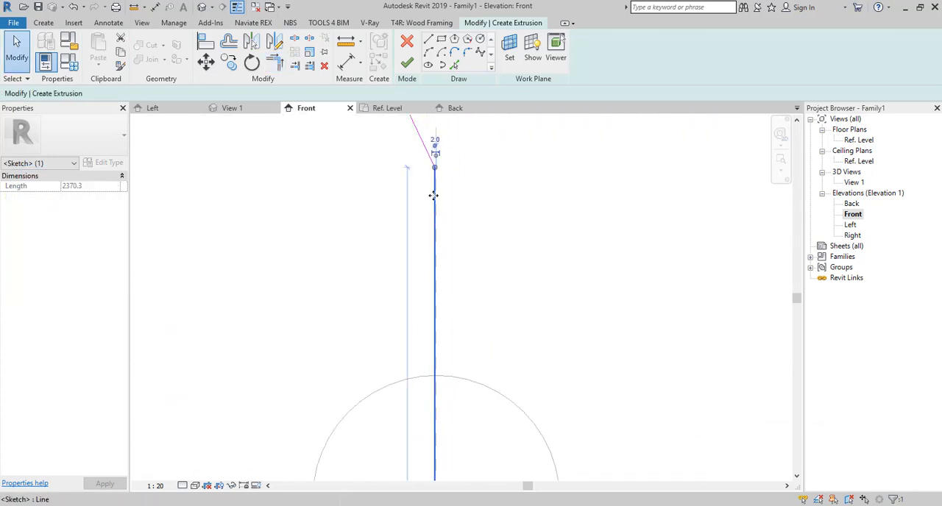
scroll(400, 290, down, 2)
drag(446, 130, 379, 250)
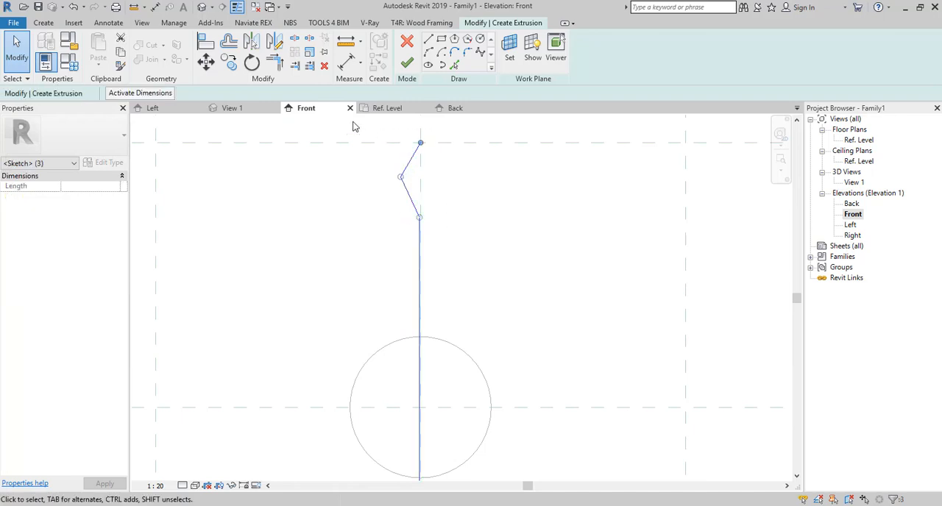
click(257, 46)
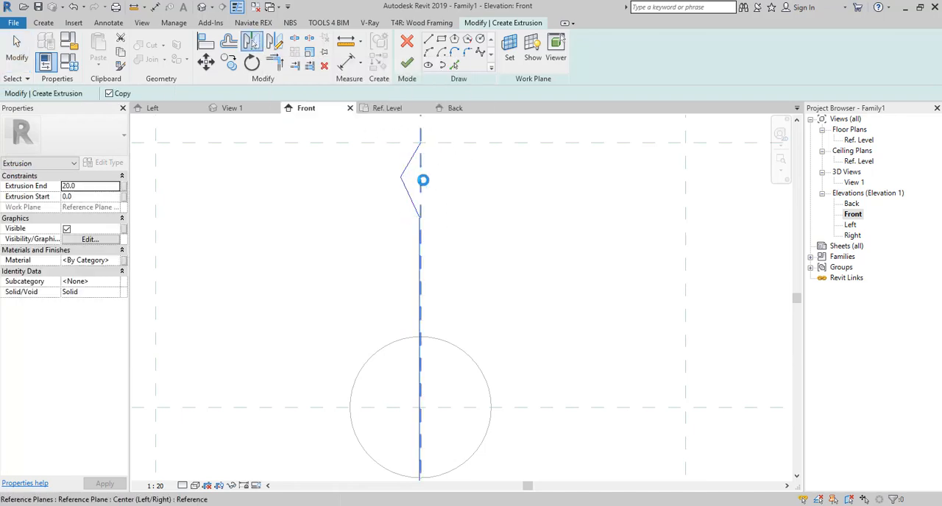
click(440, 203)
scroll(431, 255, up, 2)
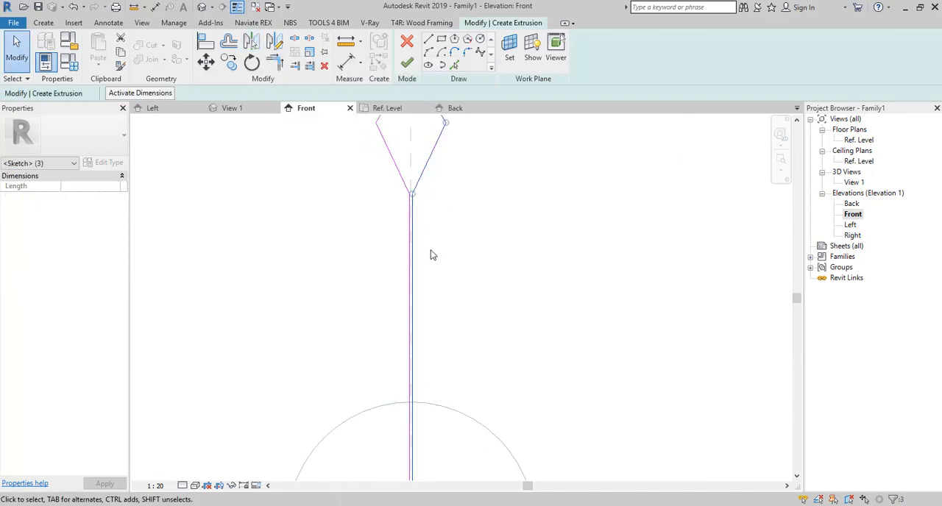
scroll(422, 415, down, 3)
click(335, 198)
- Draw a short horizontal line joining the two vertical sketch lines along the middle horizontal plane
click(428, 41)
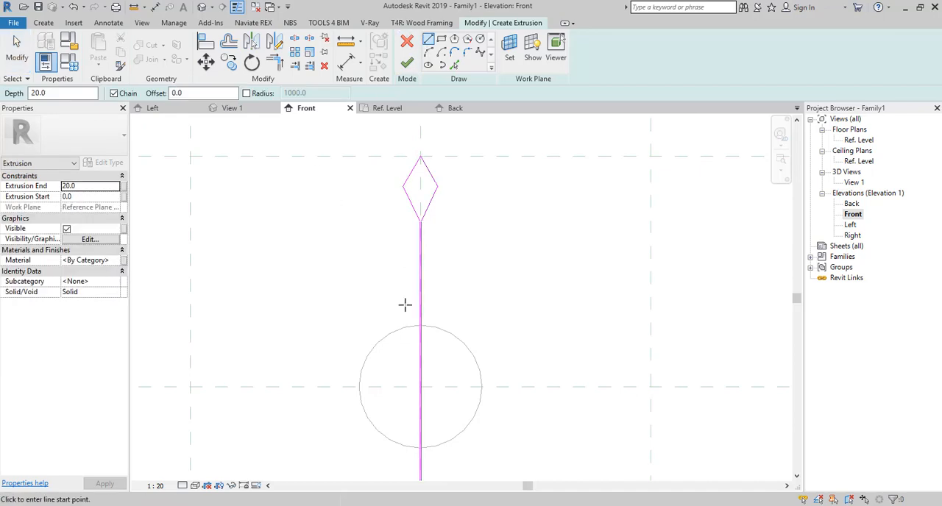
scroll(429, 382, up, 5)
click(456, 337)
click(442, 337)
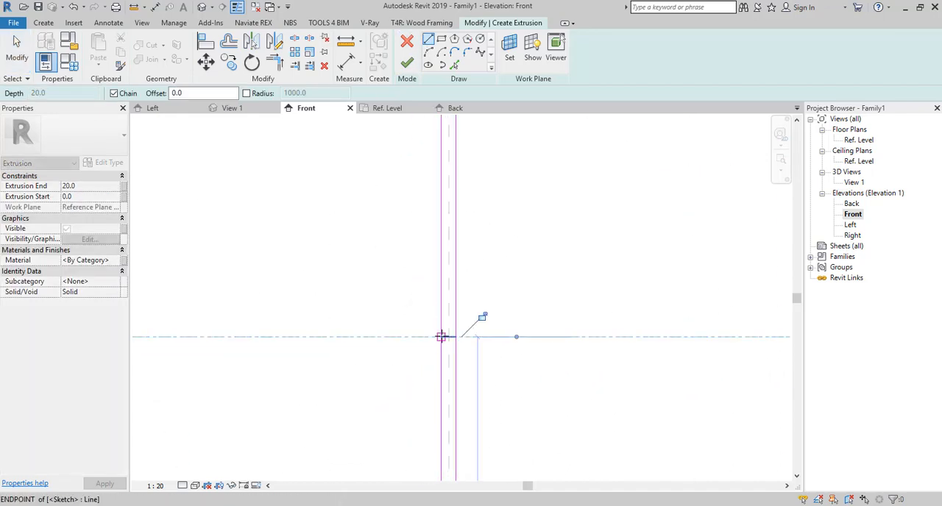
key(Escape)
- Trim both vertical lines to the short horizontal line, removing their parts below the disc's centre
click(275, 62)
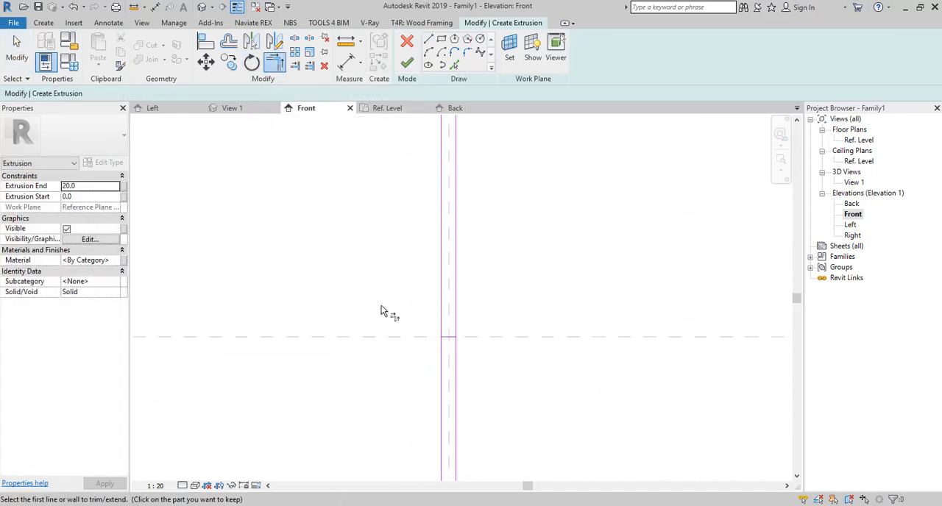
click(440, 315)
click(445, 337)
click(448, 338)
click(456, 325)
scroll(422, 375, down, 5)
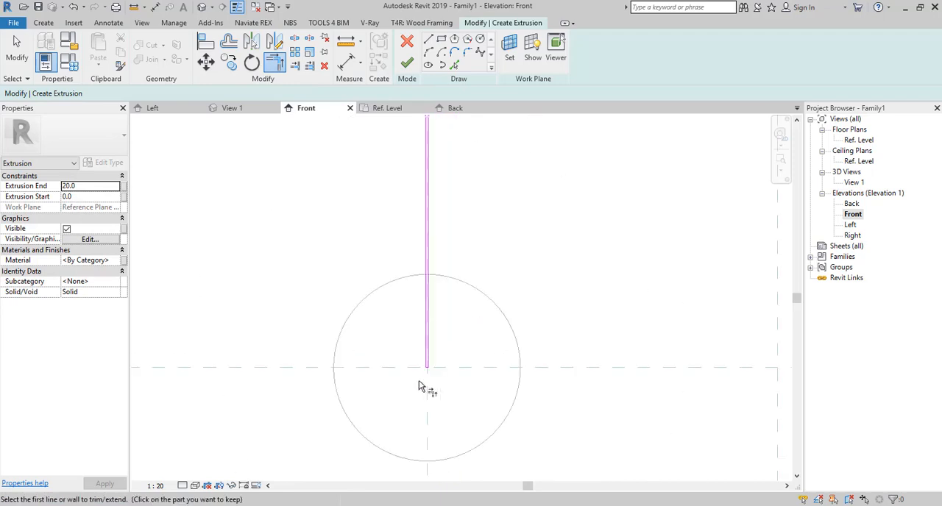
scroll(418, 386, down, 4)
key(Escape)
key(Escape)
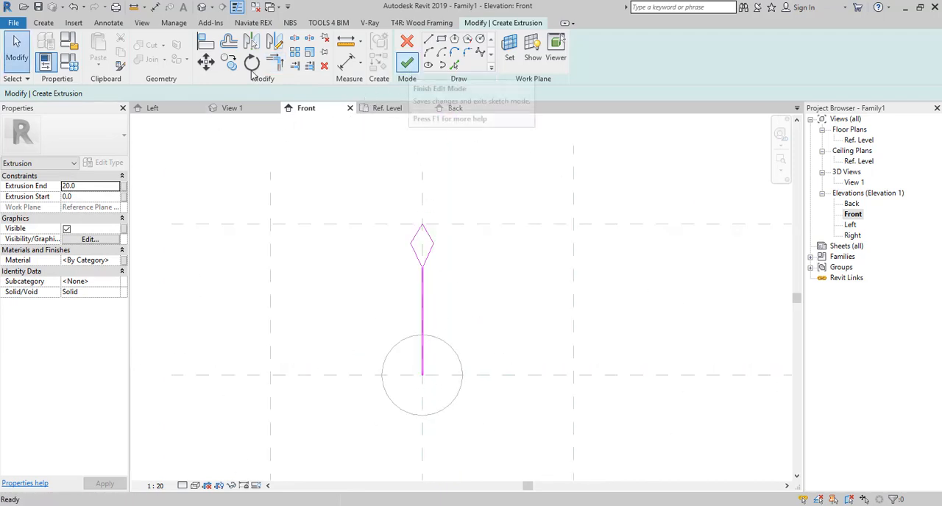
- Set the extrusion end to 10 mm and finish the pointed extrusion
scroll(424, 270, up, 3)
scroll(423, 271, up, 4)
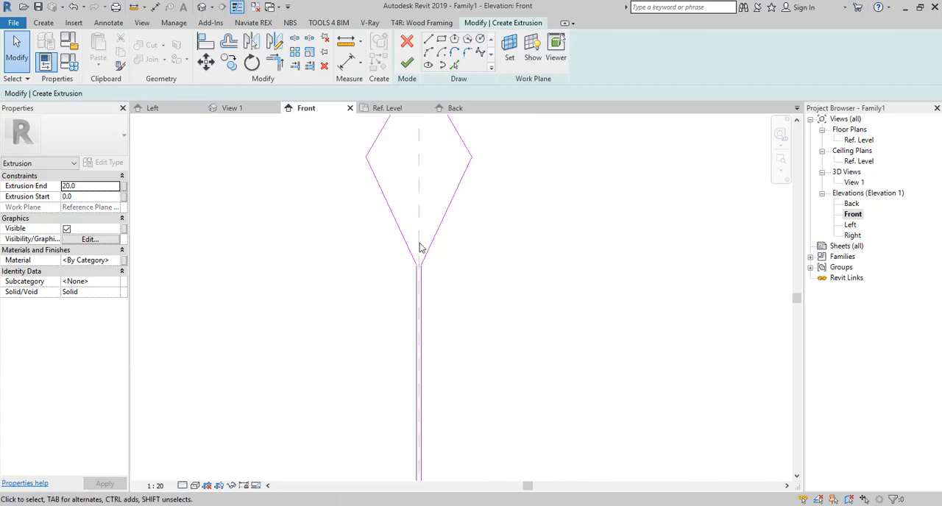
click(88, 188)
text(10)
key(Return)
click(407, 64)
click(536, 226)
- Check the pointed extrusion's depth against the disc in the Left elevation and return to the Front elevation
double_click(854, 224)
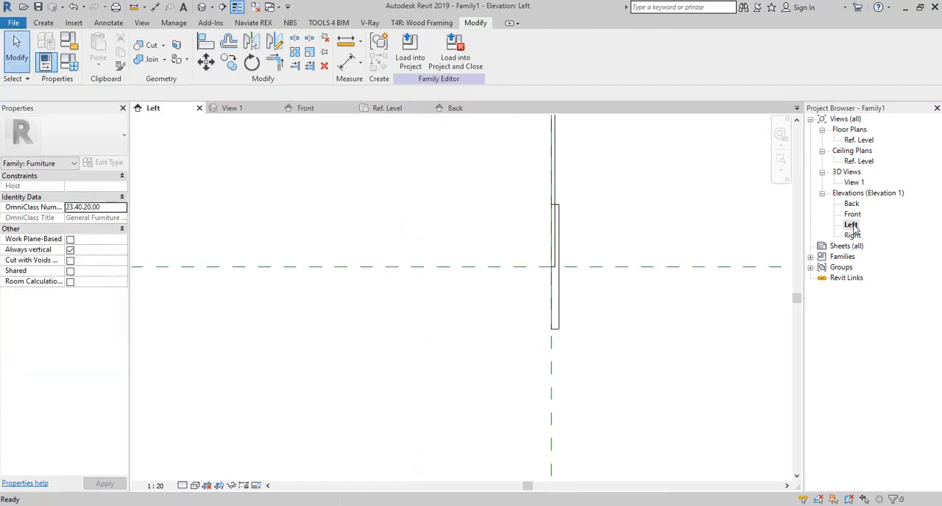
scroll(589, 328, down, 2)
double_click(852, 214)
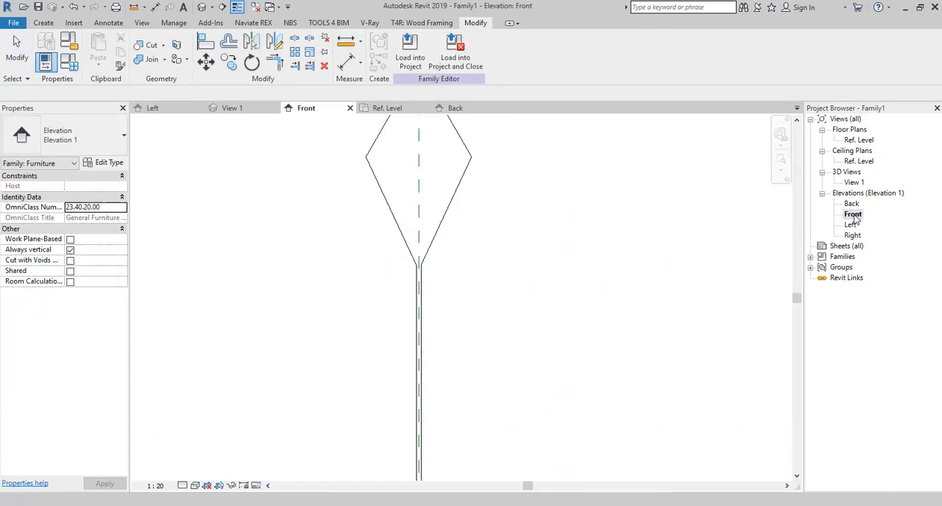
- Open the material selection for the pointed extrusion and look through the library materials matching "ch"
scroll(586, 300, down, 2)
click(523, 221)
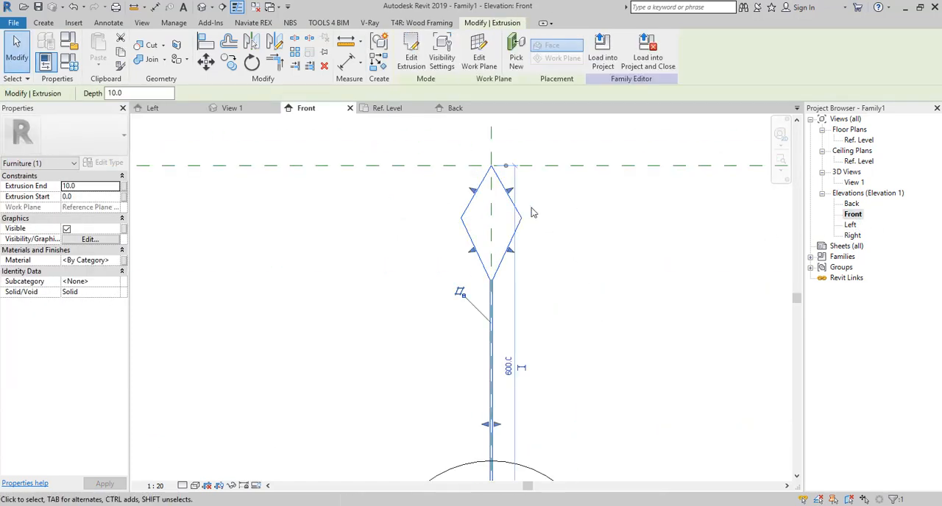
click(115, 262)
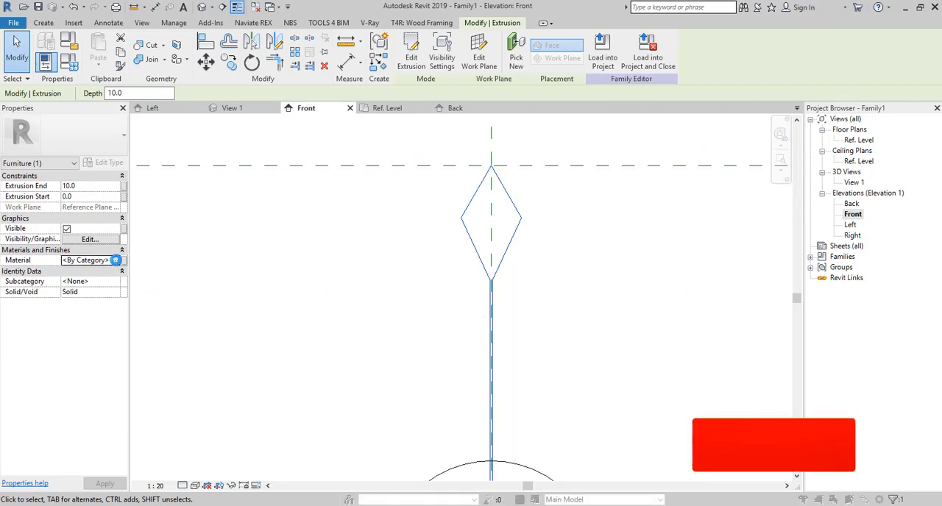
click(116, 260)
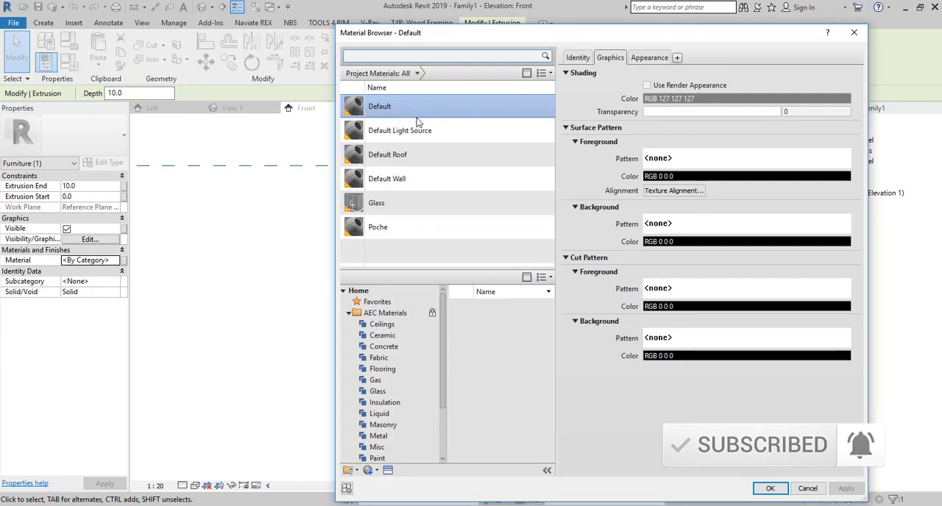
scroll(479, 425, down, 7)
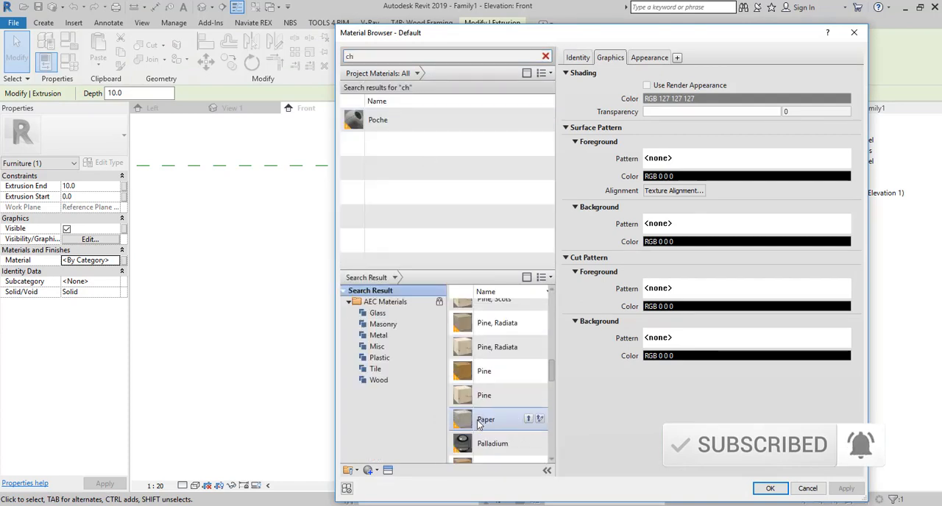
scroll(480, 425, up, 1)
scroll(479, 425, up, 1)
scroll(479, 423, down, 7)
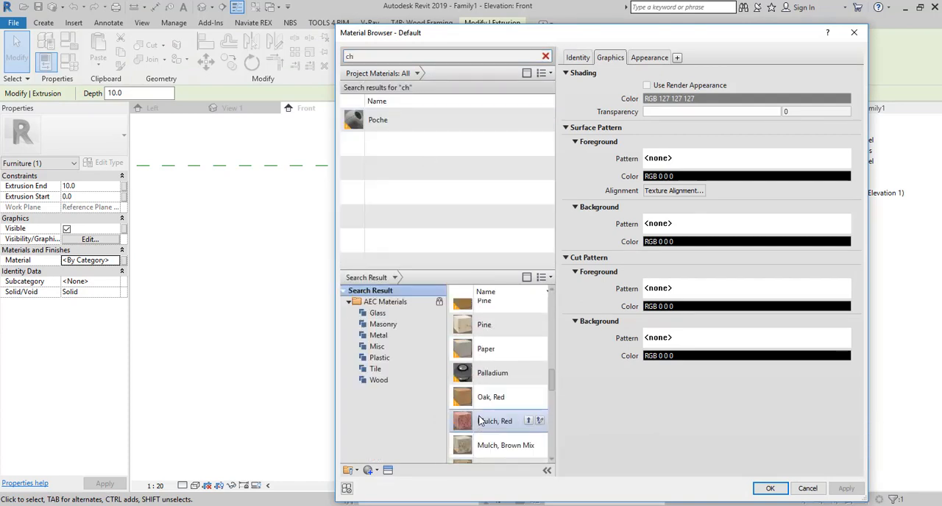
scroll(479, 421, down, 3)
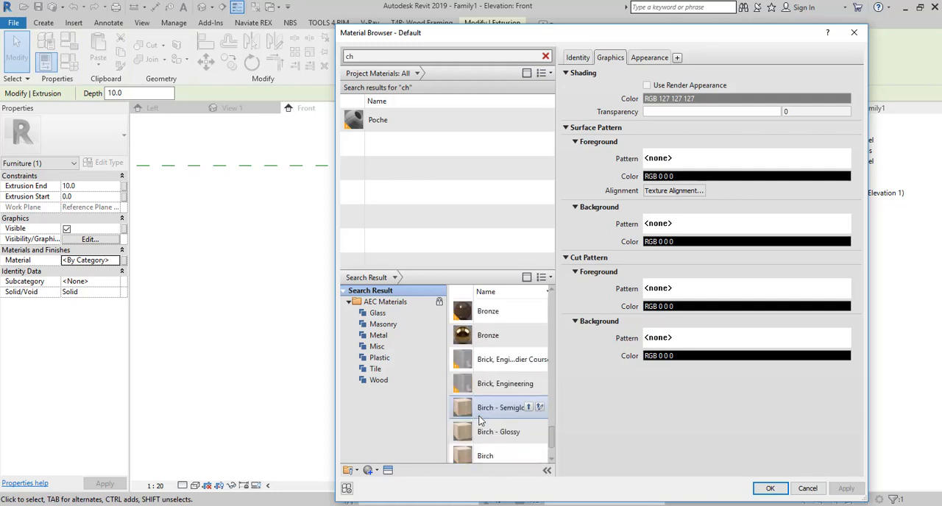
scroll(480, 421, down, 1)
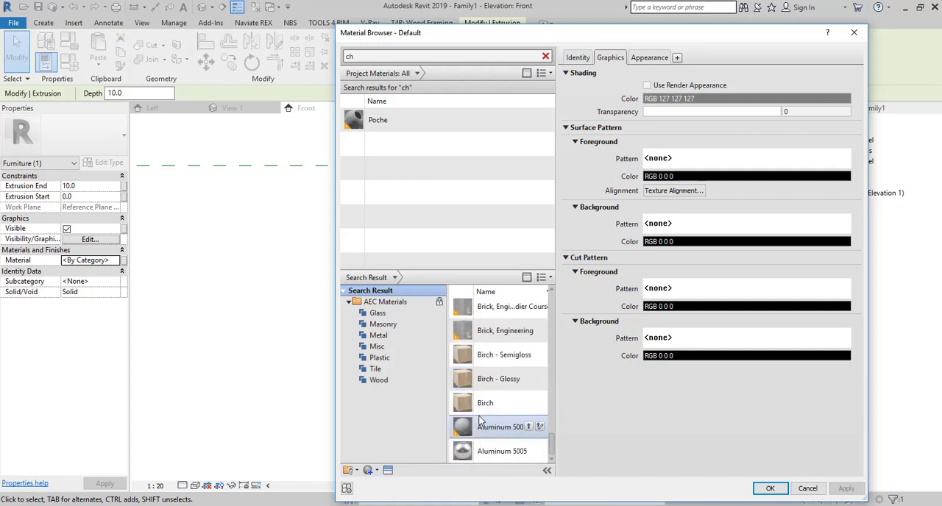
scroll(486, 421, up, 1)
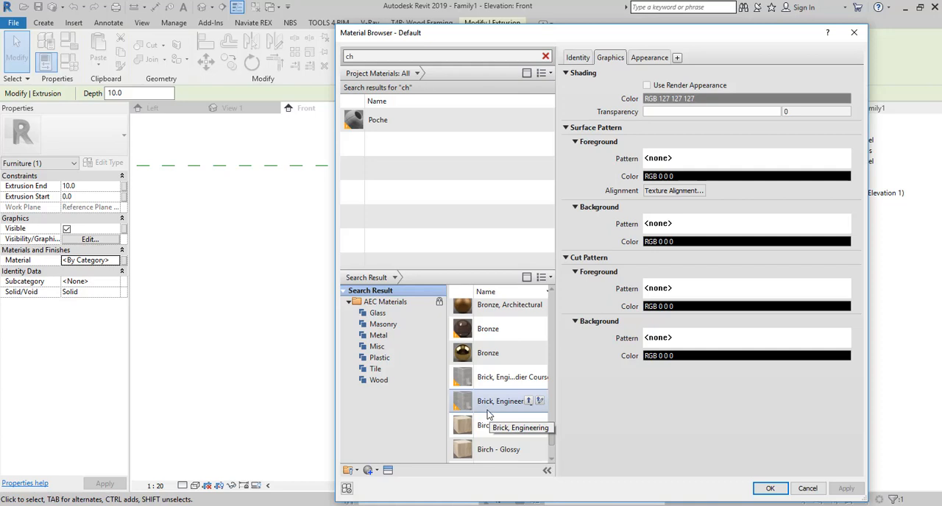
- Narrow the material search to "chr" and assign the library material Steel, Chrome Plated to the pointed extrusion
click(381, 54)
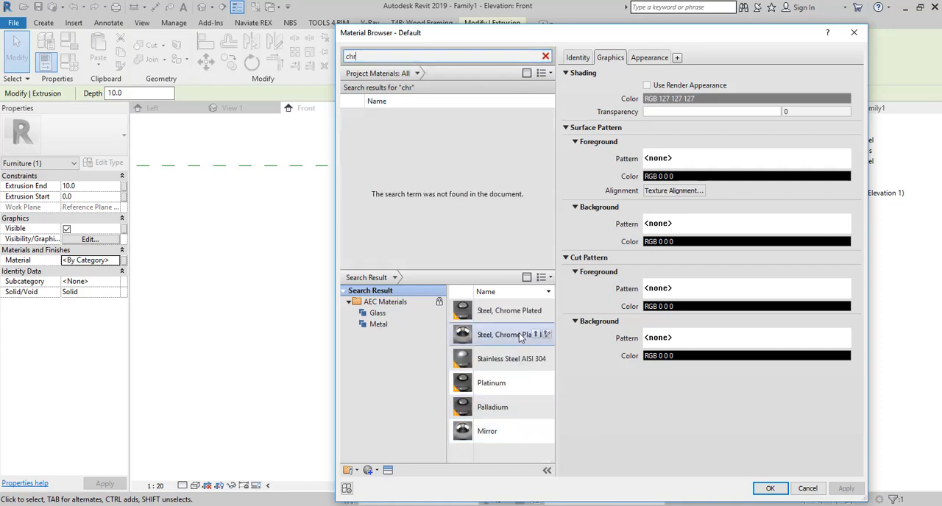
click(536, 334)
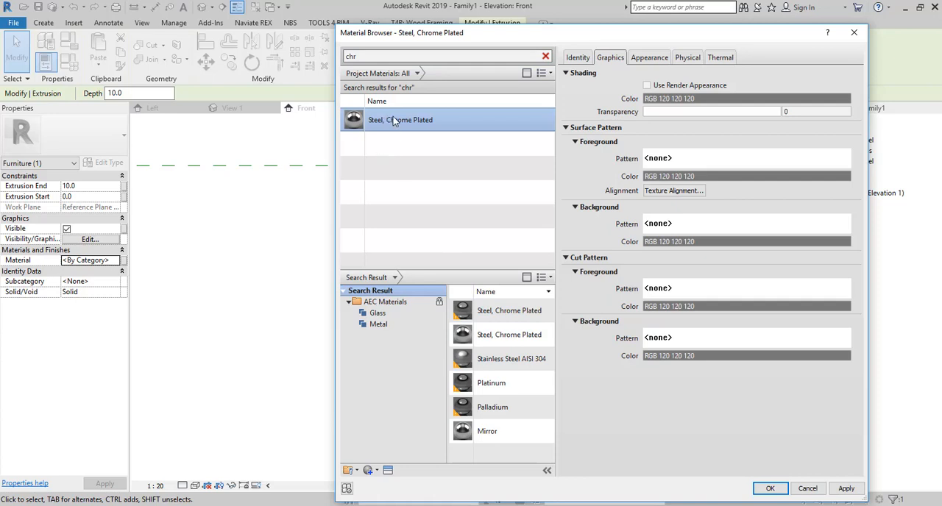
double_click(393, 118)
click(393, 281)
scroll(546, 291, down, 3)
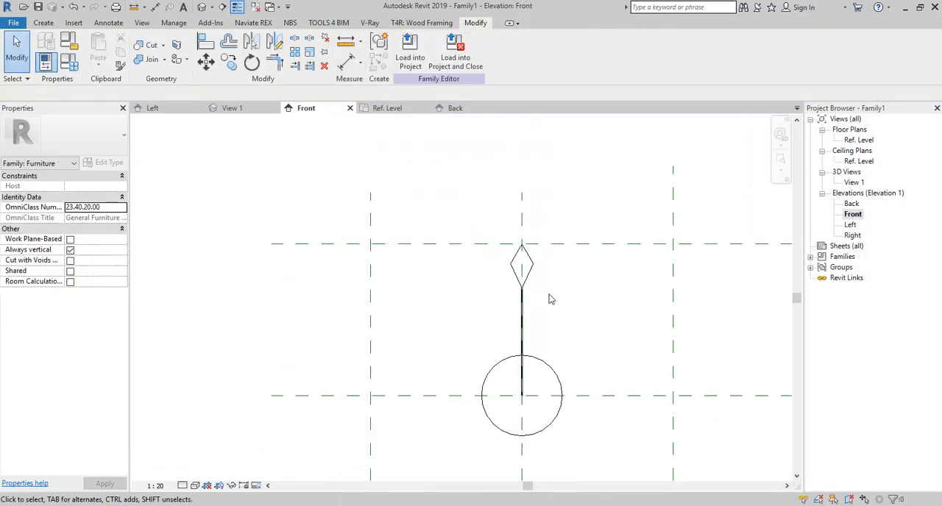
- Set up a grouped radial array of the pointed extrusion with 24 items and its centre of rotation at the disc's centre
click(524, 265)
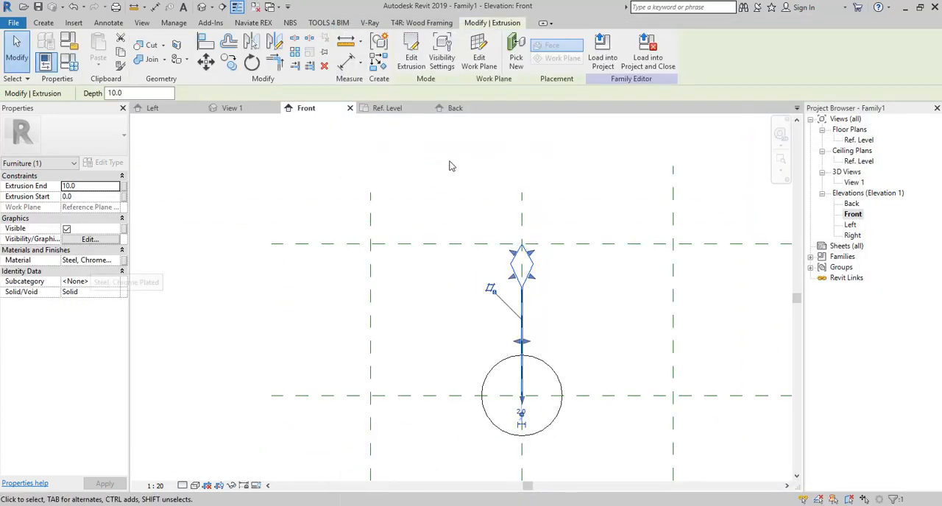
scroll(288, 136, down, 2)
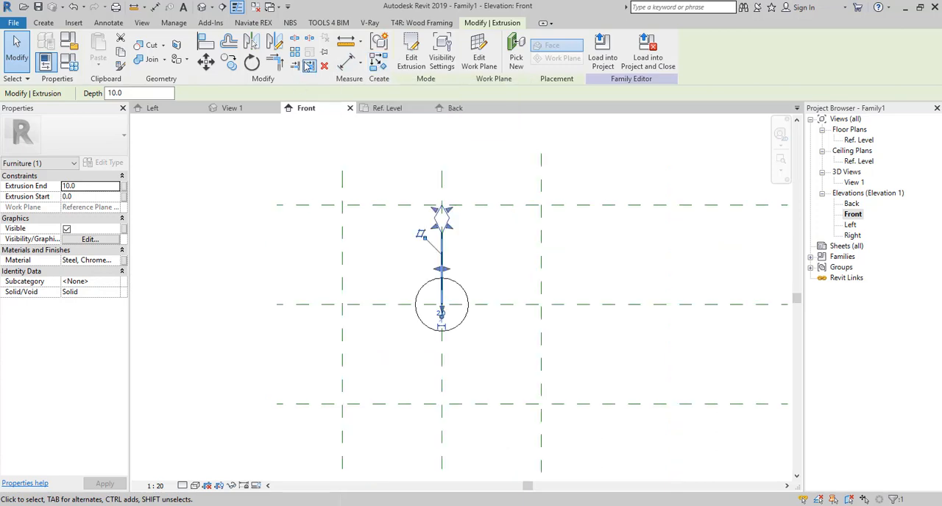
click(295, 53)
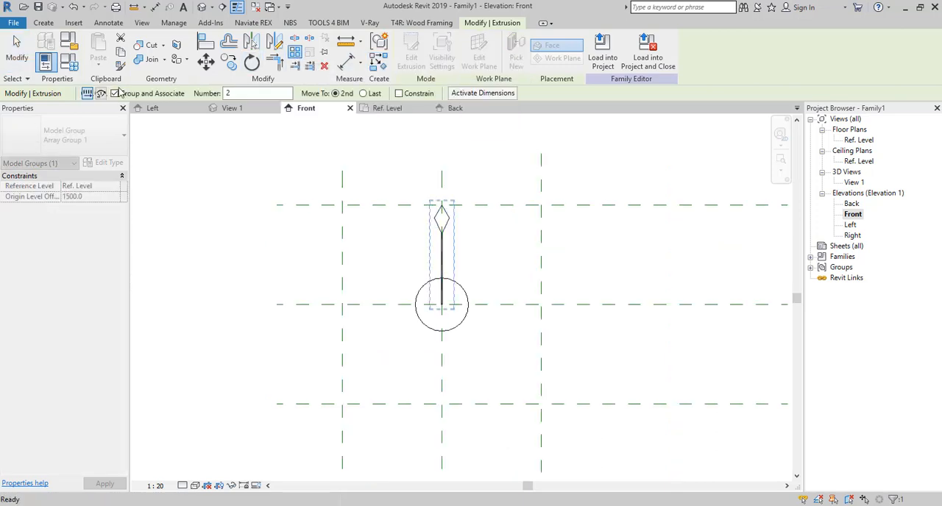
click(101, 93)
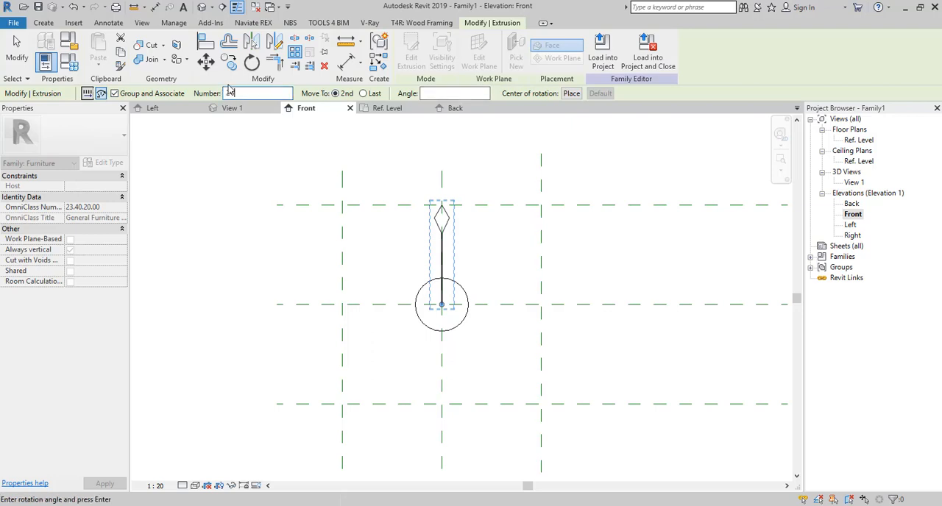
scroll(441, 246, up, 4)
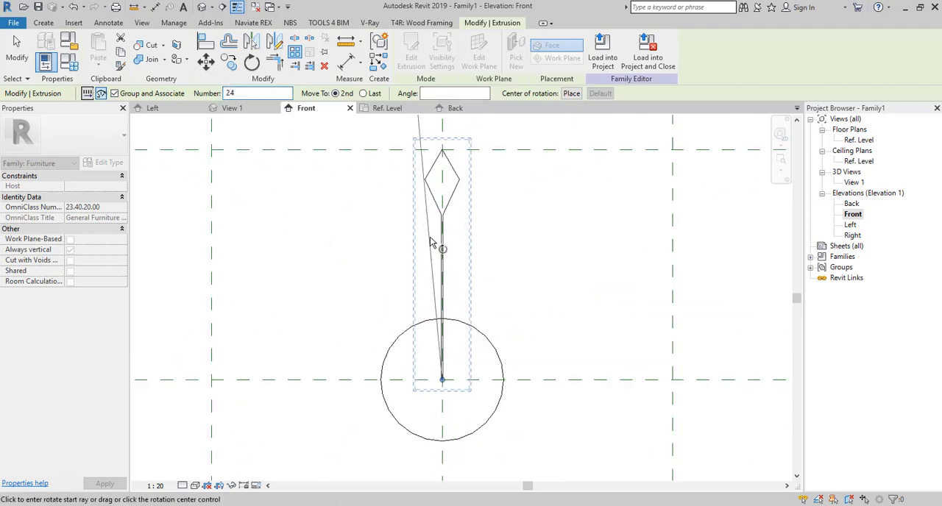
click(571, 94)
scroll(439, 383, up, 5)
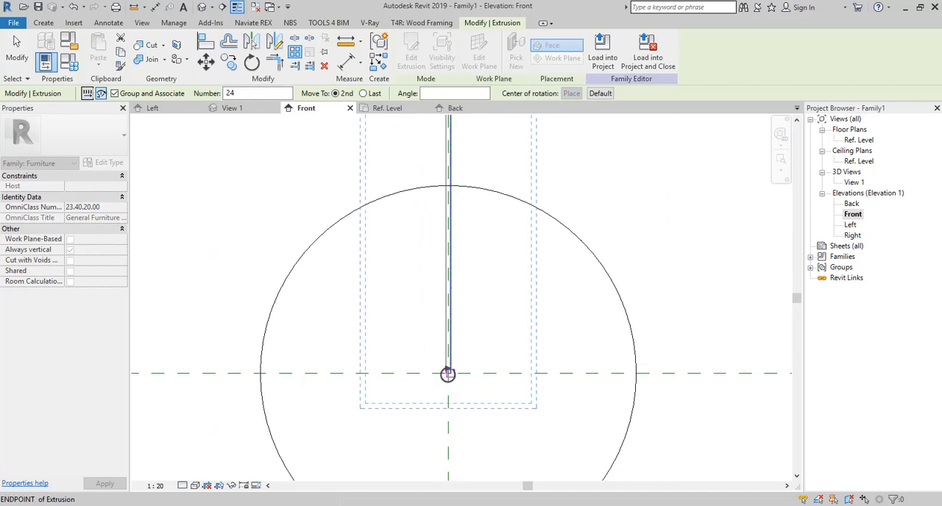
scroll(448, 375, up, 3)
click(448, 375)
- Complete the radial array with a 15° rotation from the vertical centre plane to the second item, keeping 24 items
scroll(452, 387, down, 8)
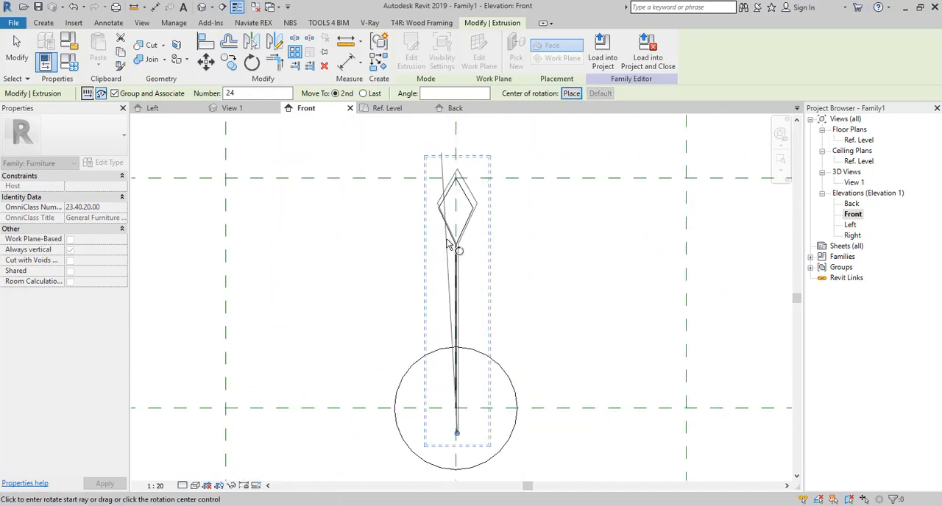
scroll(447, 245, up, 1)
click(463, 164)
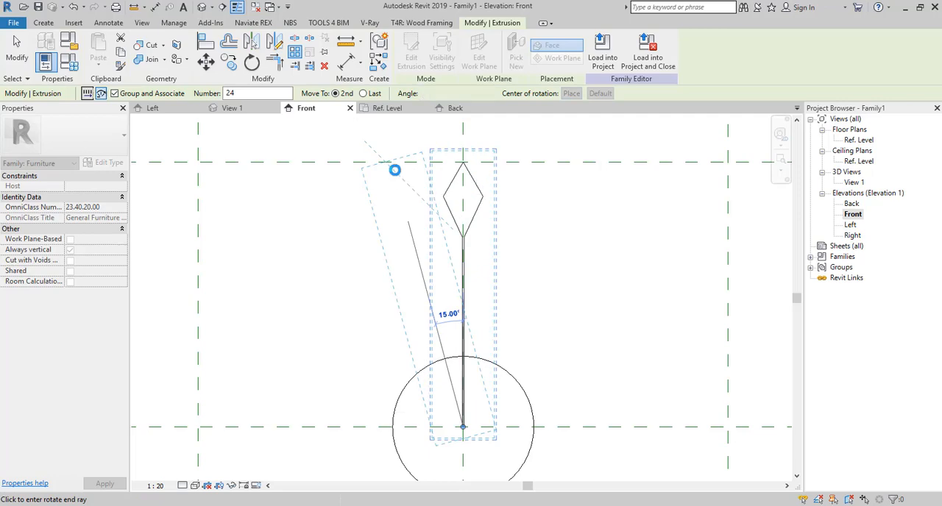
click(395, 173)
scroll(396, 177, down, 3)
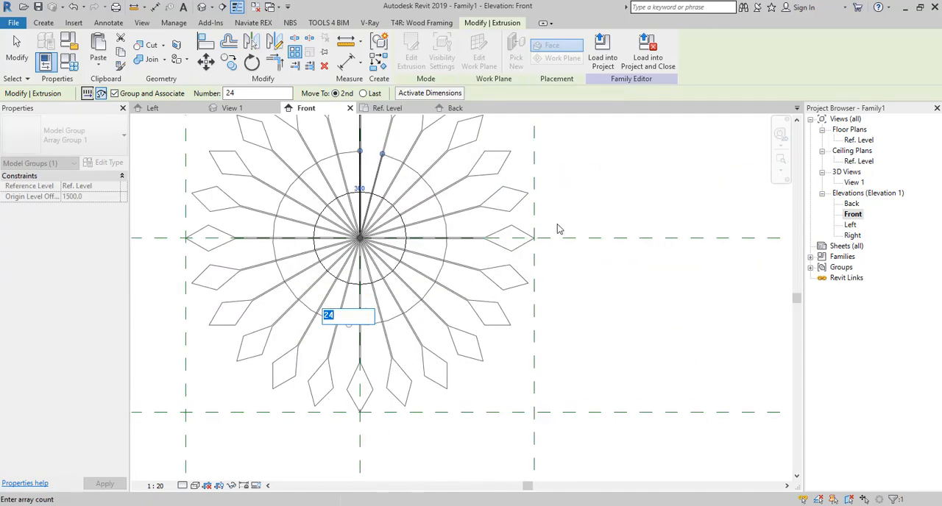
scroll(561, 236, down, 2)
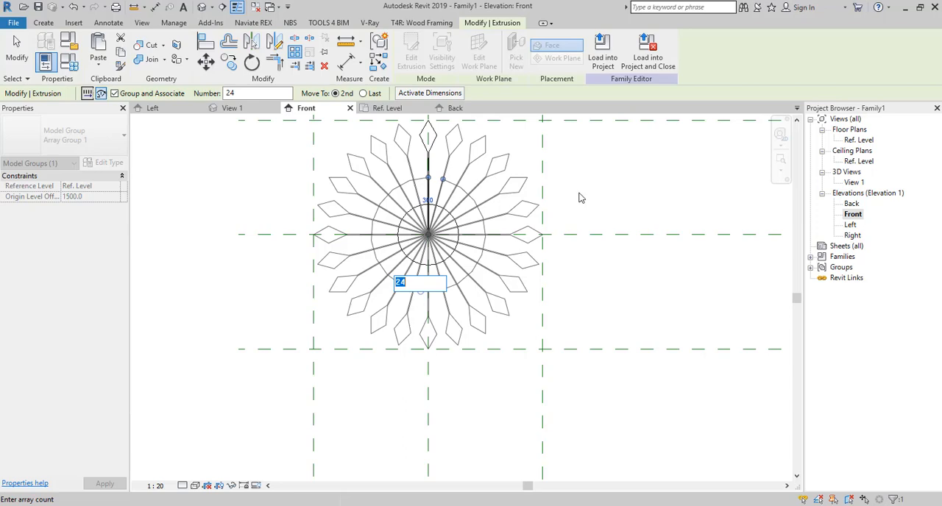
key(Return)
click(523, 300)
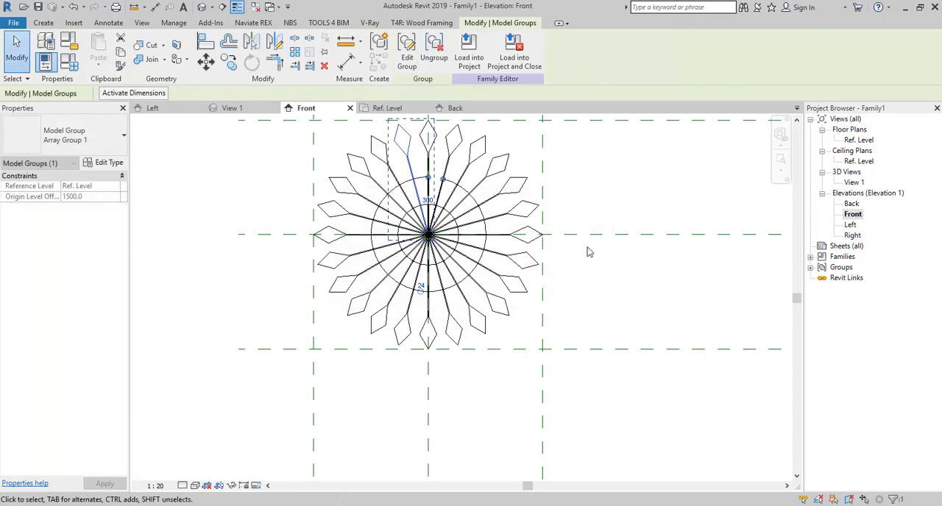
scroll(558, 294, down, 2)
click(558, 294)
scroll(492, 232, up, 4)
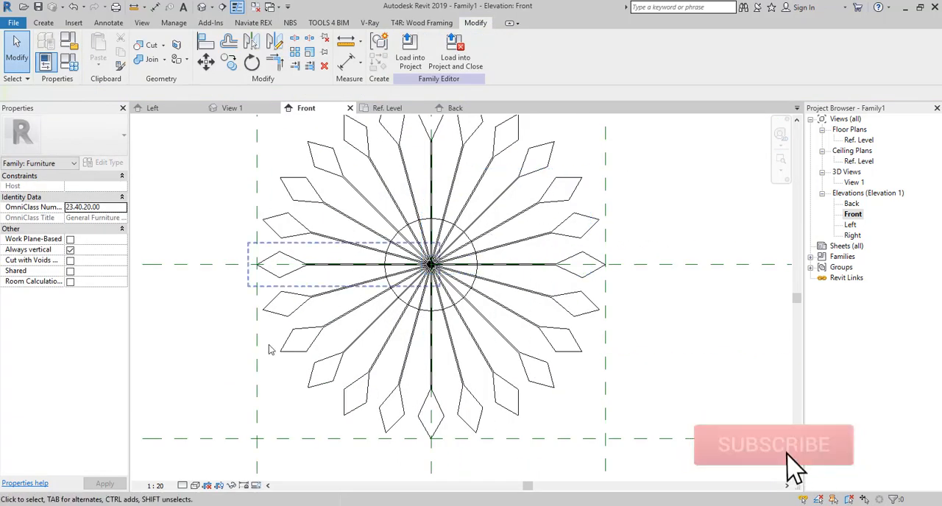
- Display the Front elevation in the Shaded visual style
scroll(452, 363, down, 2)
click(195, 486)
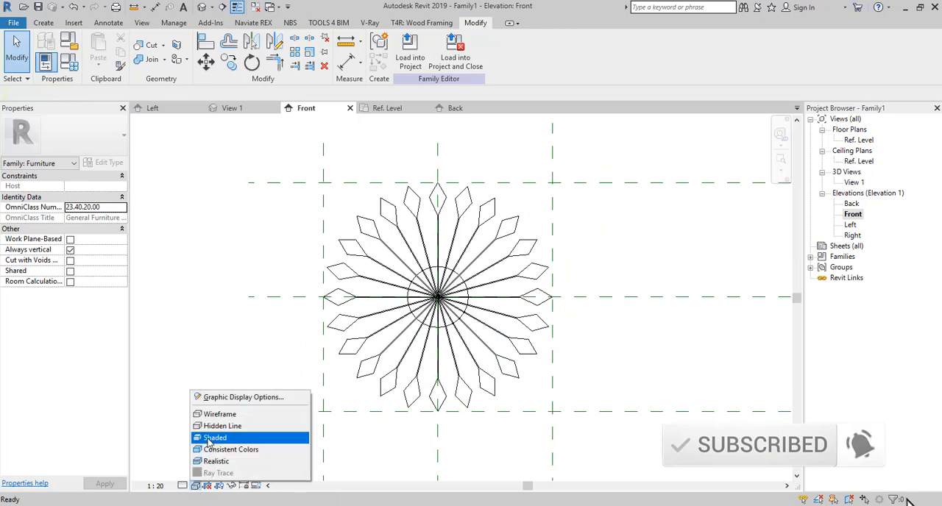
click(210, 438)
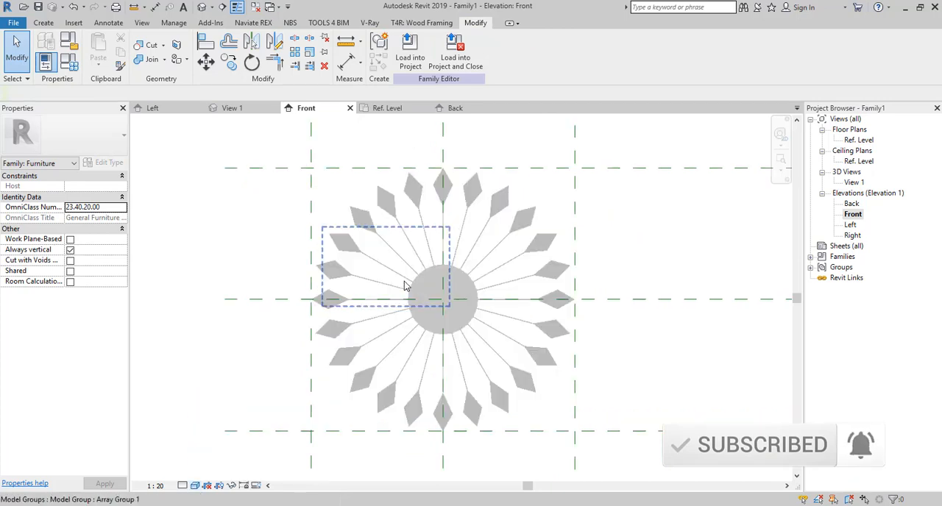
- Assign the material Steel, Chrome Plated to the central disc
scroll(435, 271, up, 2)
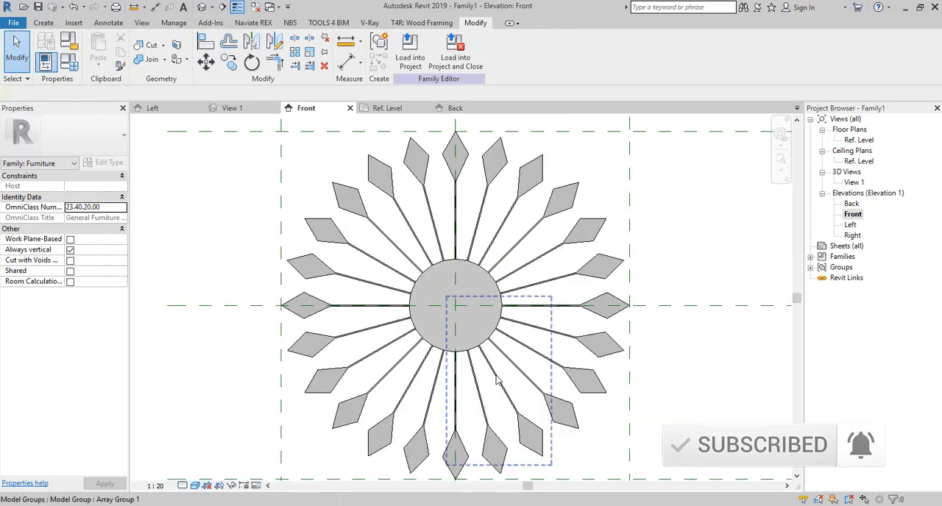
click(477, 274)
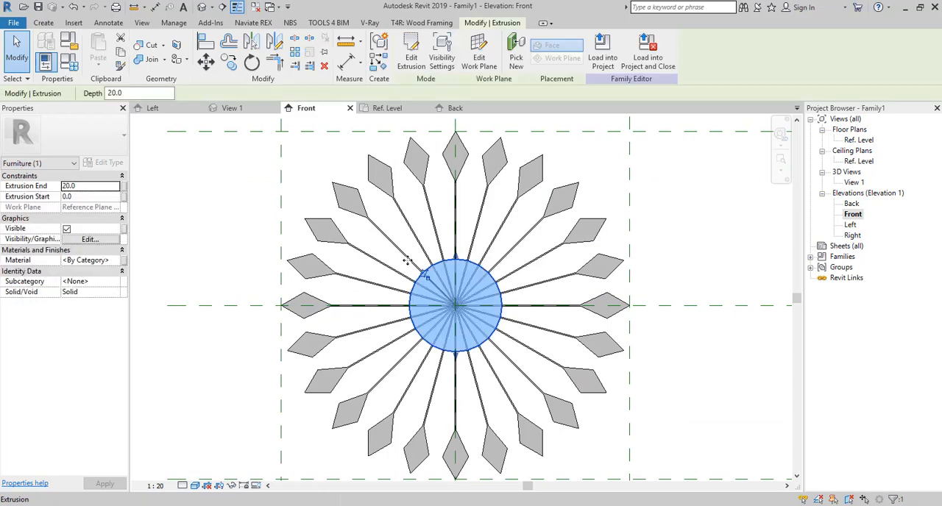
click(116, 260)
double_click(409, 254)
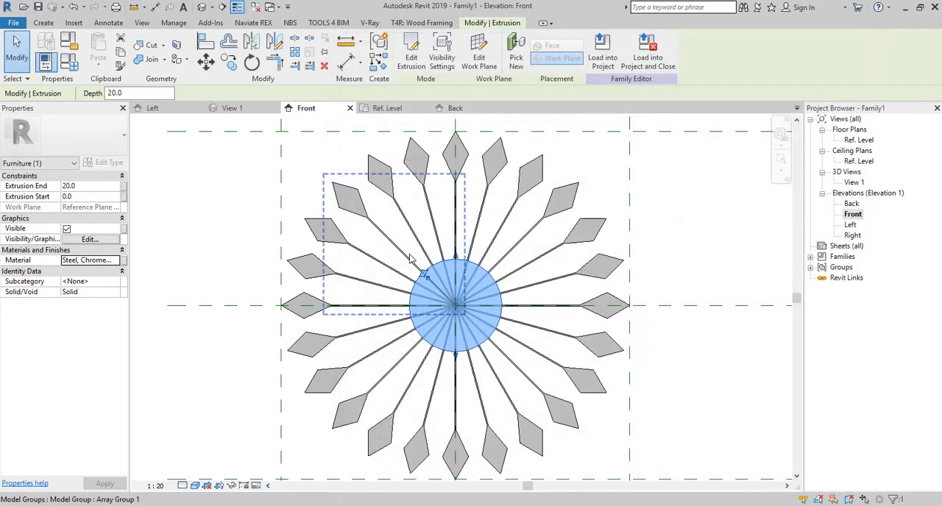
click(689, 254)
scroll(464, 310, down, 1)
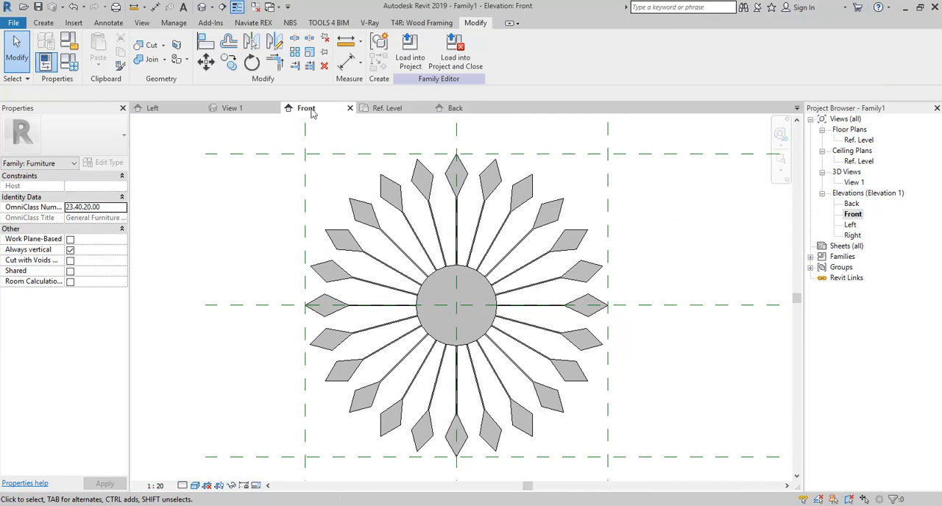
- In a new extrusion sketch, draw a guide line about 350 mm long from the disc's centre, about 6° off the vertical centre plane
click(46, 23)
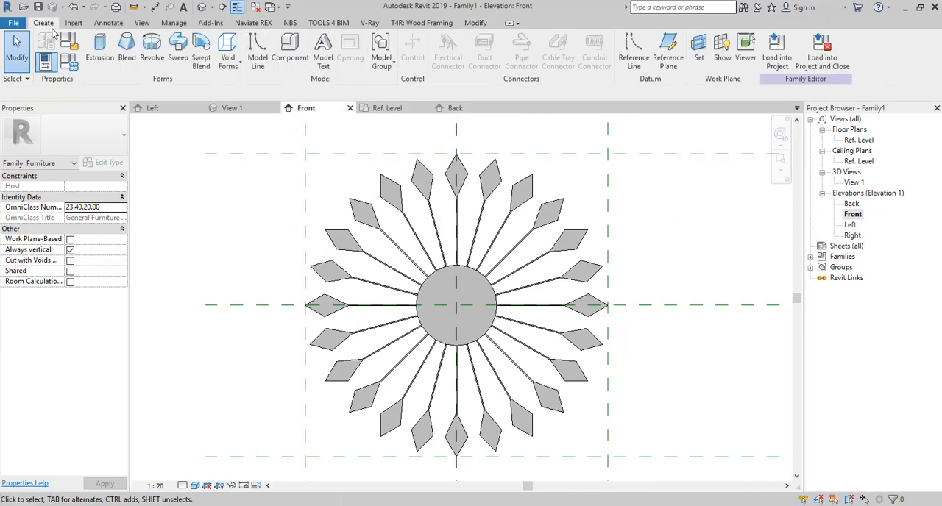
click(90, 45)
scroll(467, 248, up, 1)
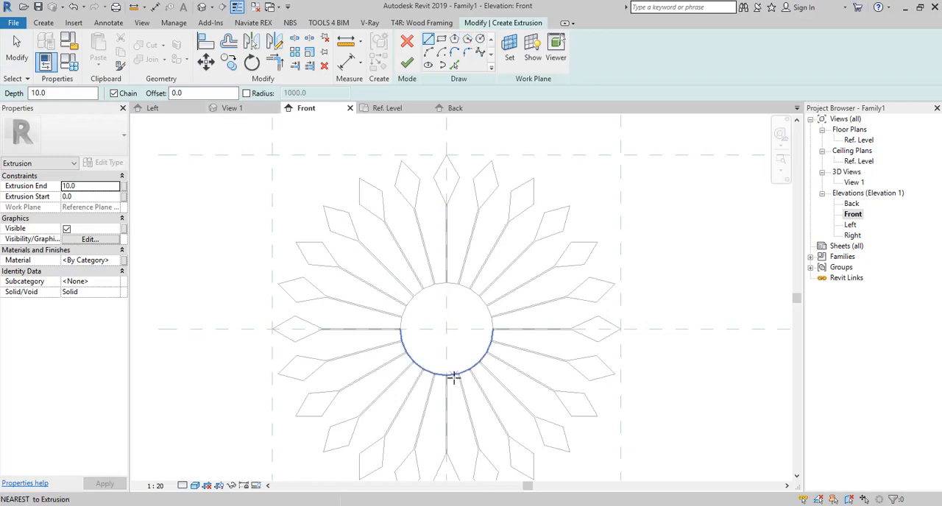
click(446, 328)
scroll(458, 231, up, 2)
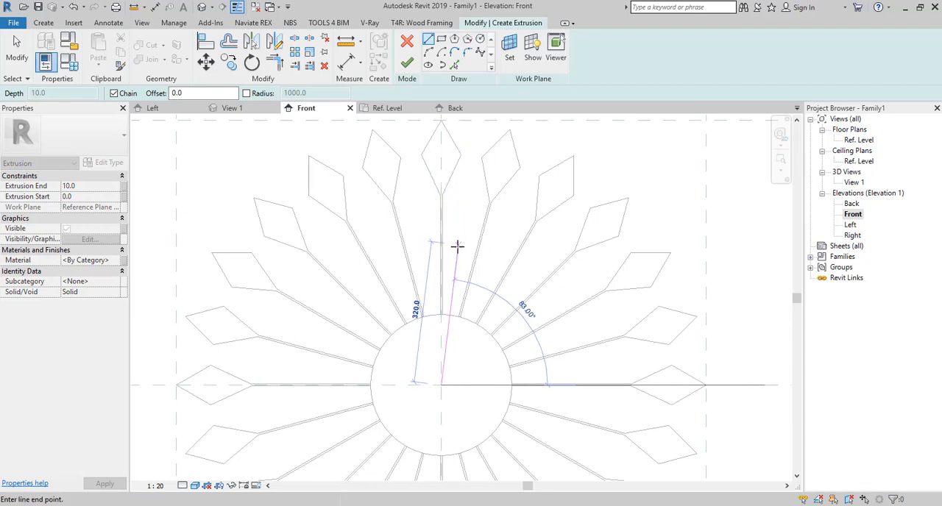
scroll(457, 246, up, 2)
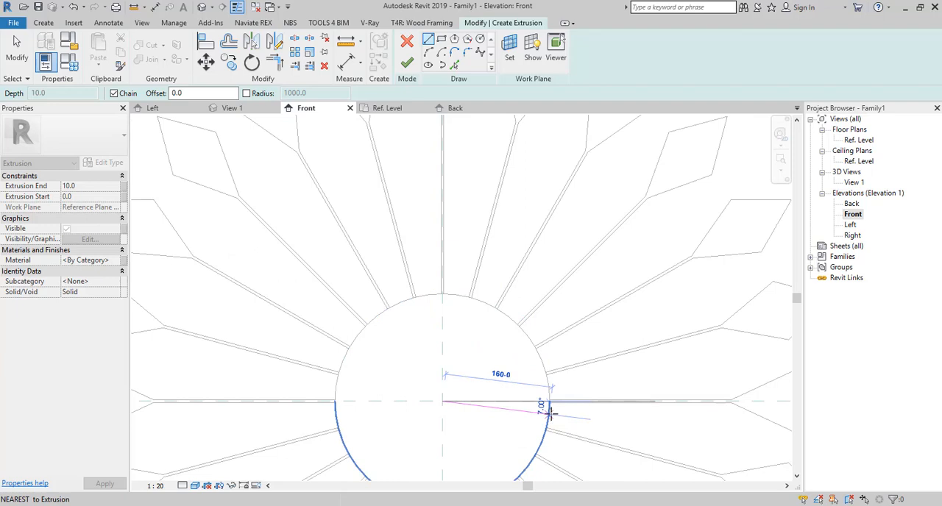
scroll(549, 417, up, 2)
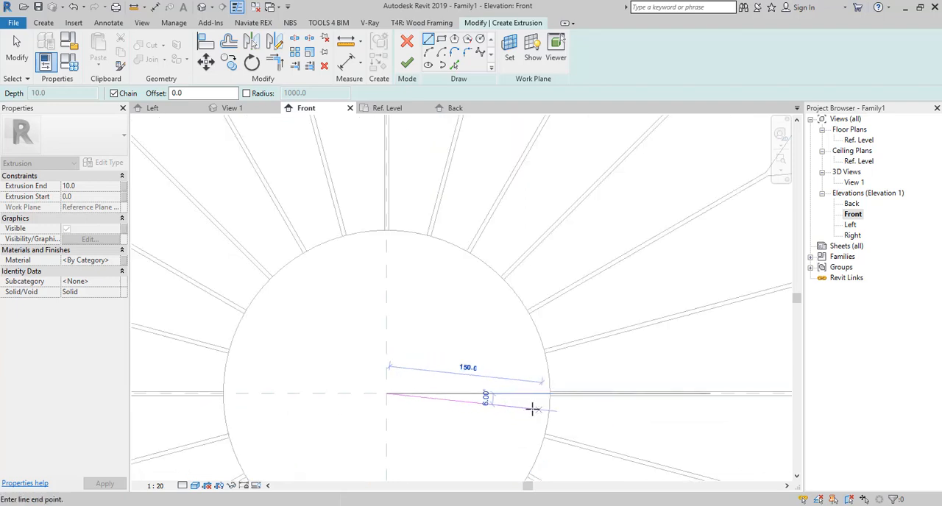
scroll(534, 408, down, 3)
click(486, 251)
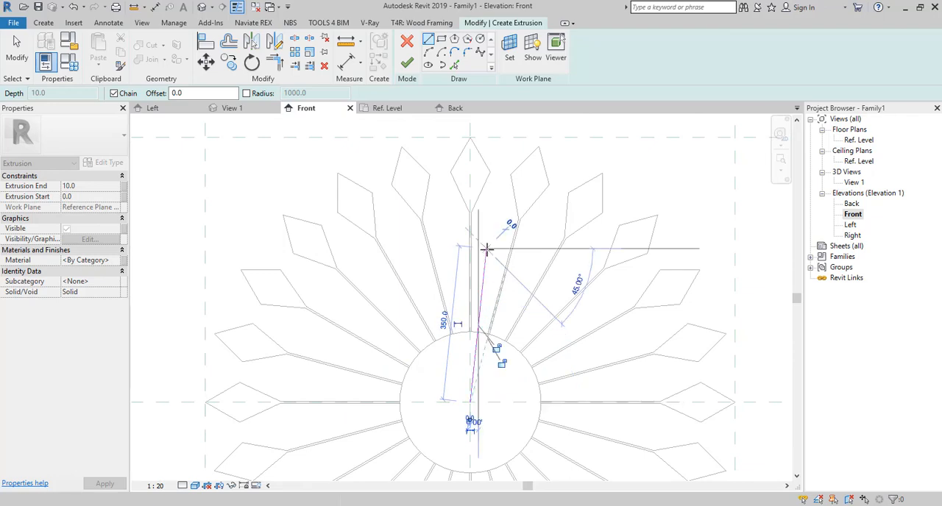
key(Escape)
key(Escape)
- Add an angular dimension between the vertical centre plane and the guide line
click(361, 67)
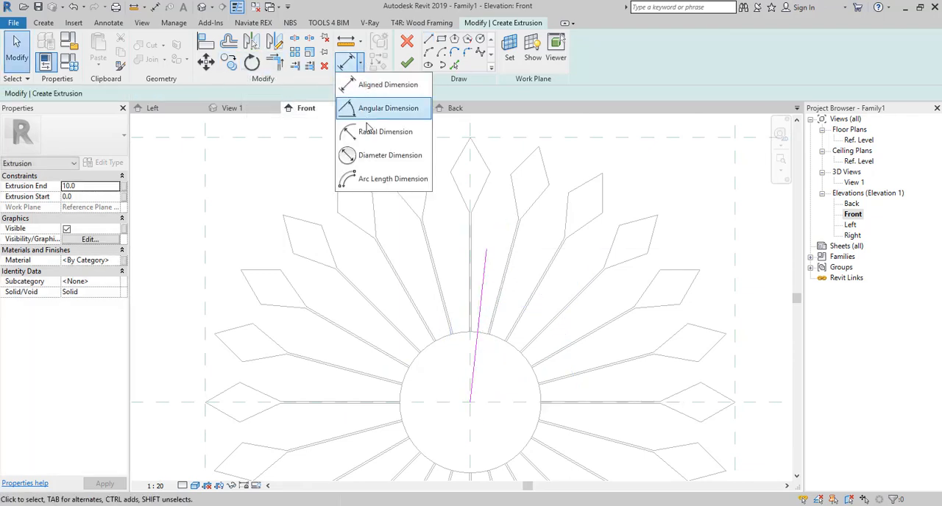
click(389, 103)
scroll(464, 361, up, 3)
click(486, 304)
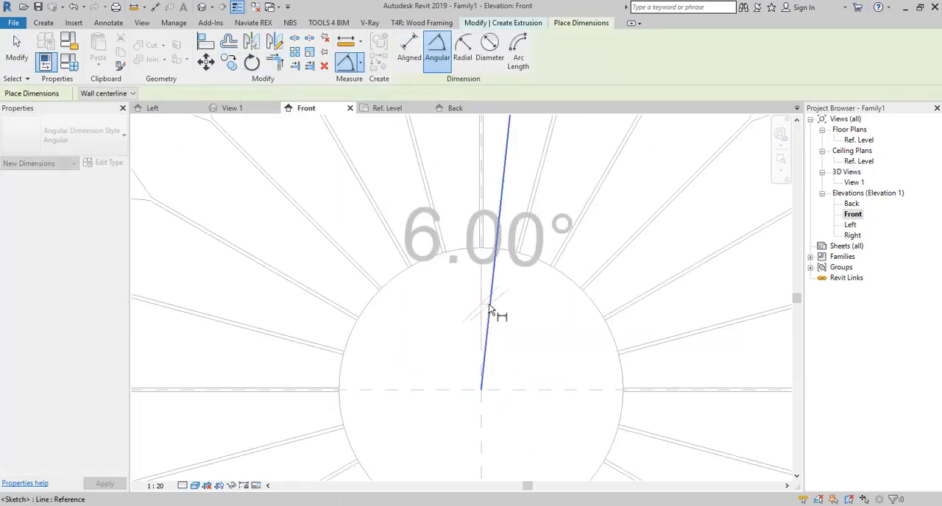
scroll(495, 247, down, 4)
click(489, 210)
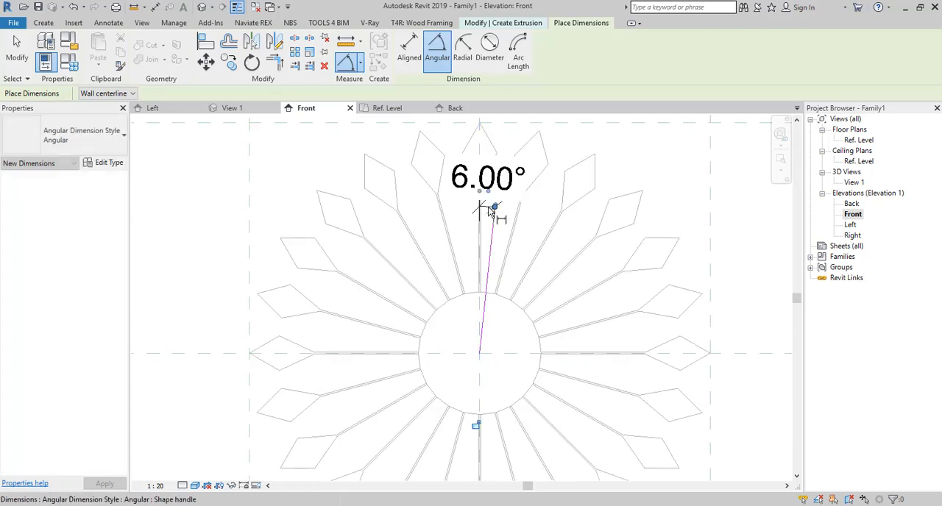
key(Escape)
key(Escape)
- Set the guide line's angle from the vertical centre plane to 7.5° and delete the angular dimension
click(481, 314)
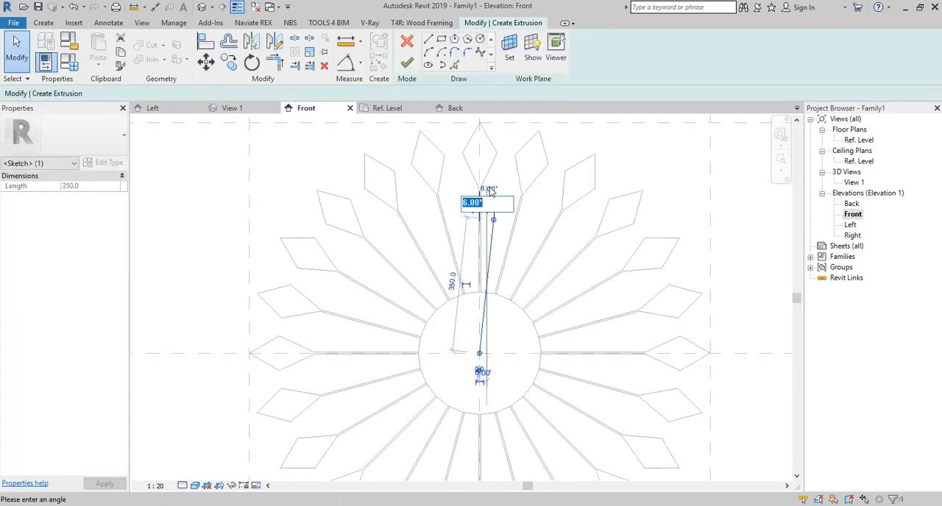
key(Return)
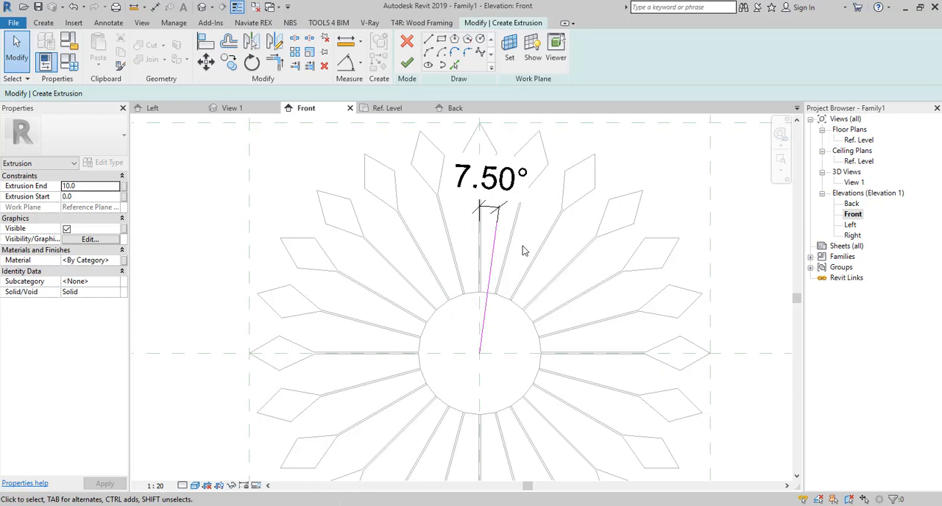
click(491, 207)
key(Delete)
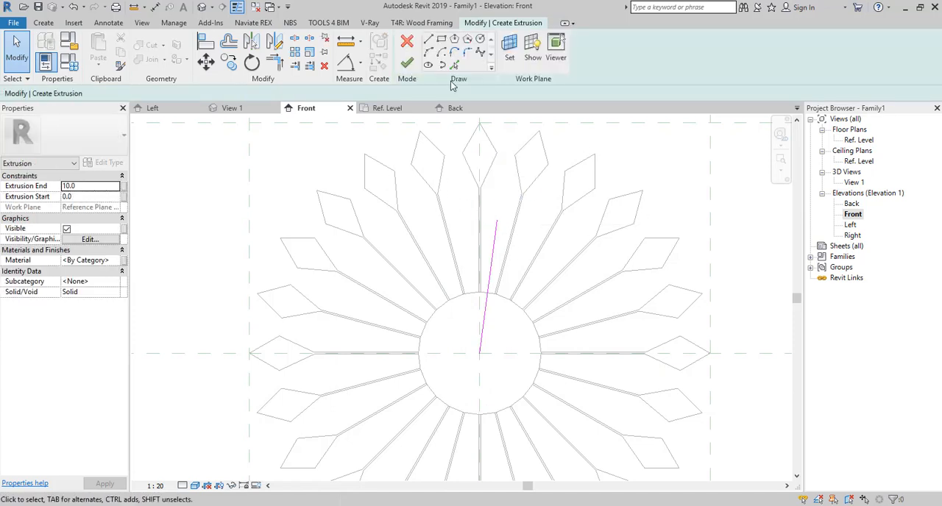
- Sketch two connected lines from a point beyond the guide line's outer end out to one side and back onto the guide line
click(428, 39)
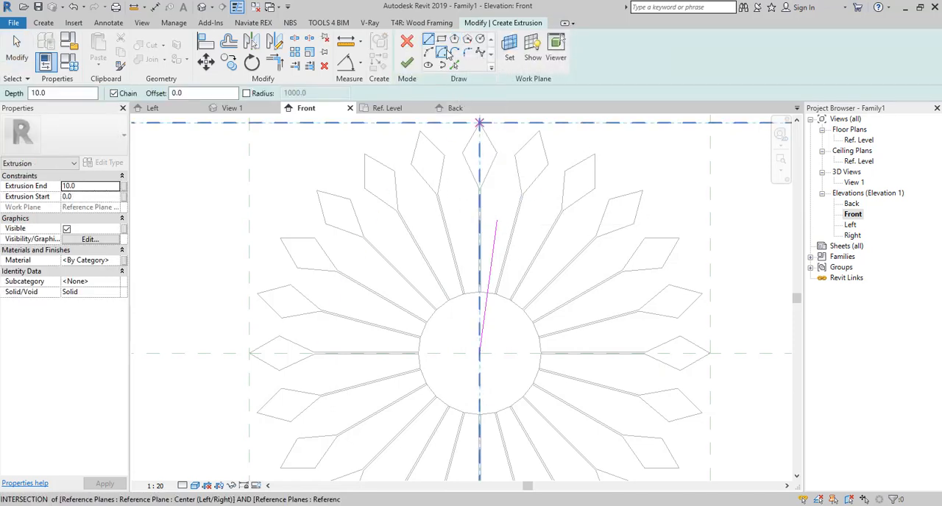
scroll(524, 233, up, 1)
scroll(485, 199, down, 1)
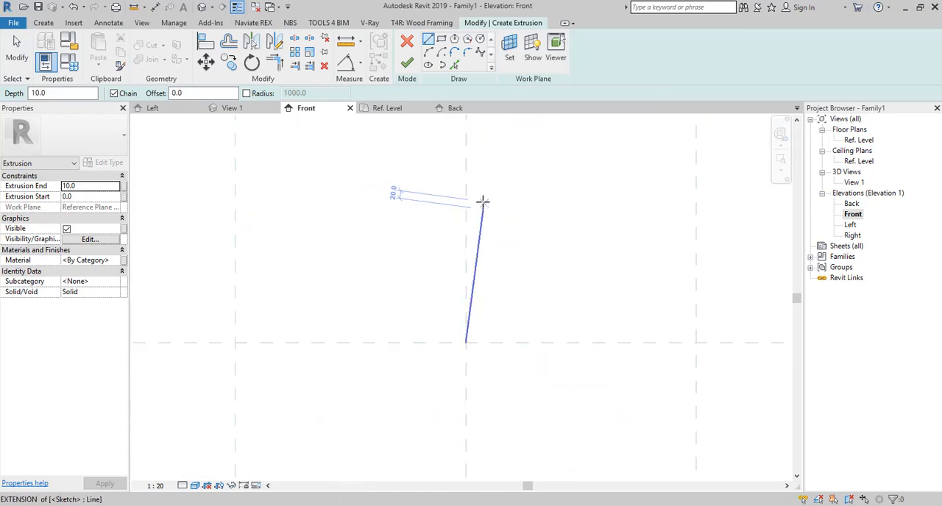
click(487, 182)
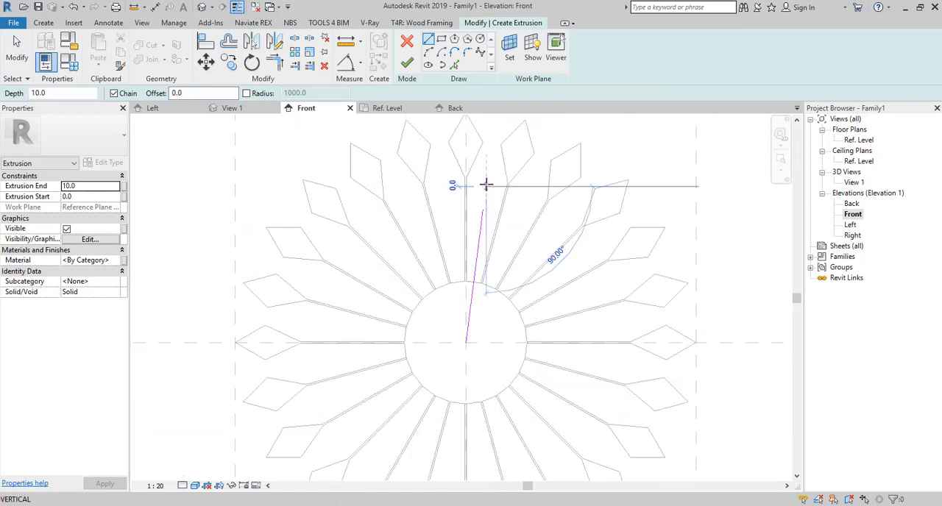
scroll(473, 214, up, 1)
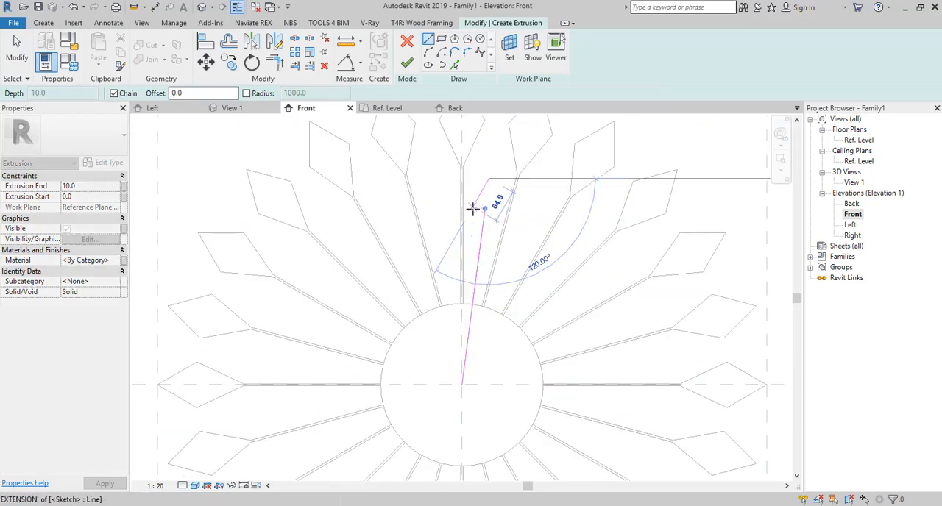
click(480, 249)
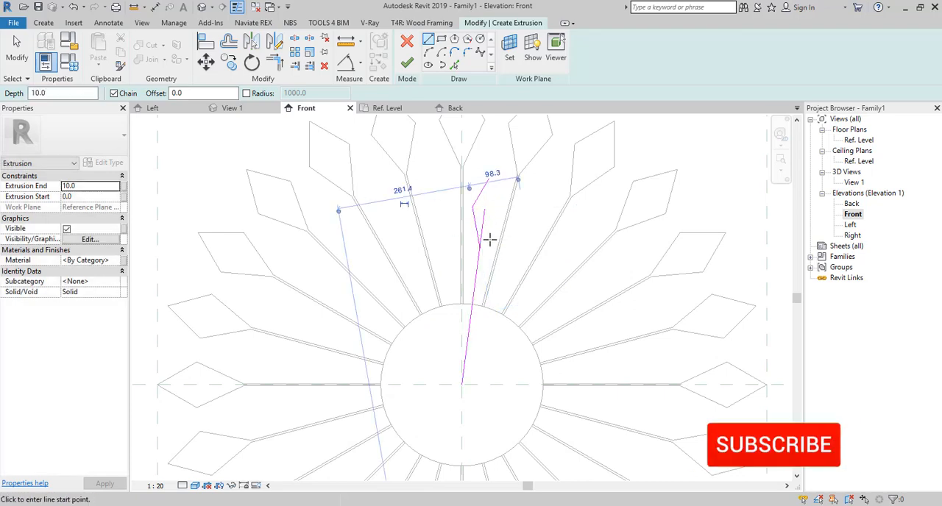
- Add a stem line parallel to the guide line at a 2 mm offset
key(Escape)
click(455, 65)
click(134, 93)
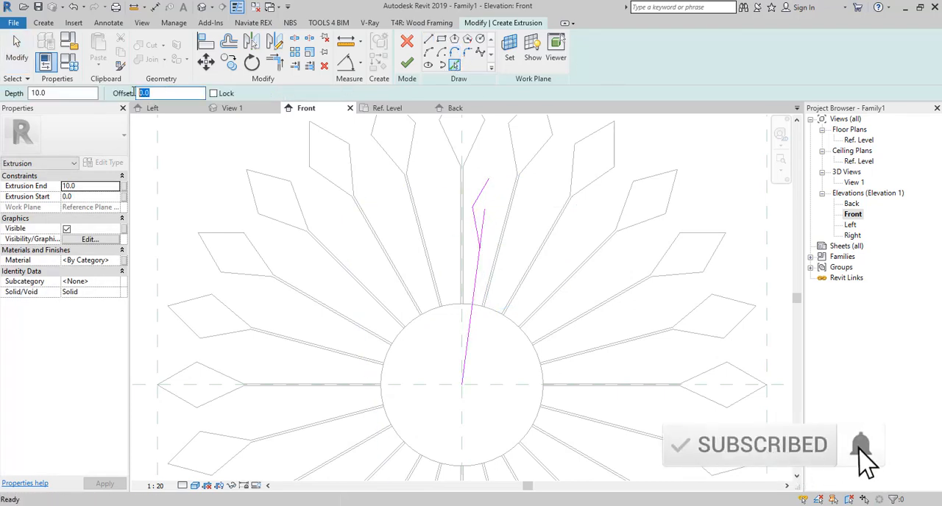
text(2)
key(Return)
scroll(442, 349, up, 3)
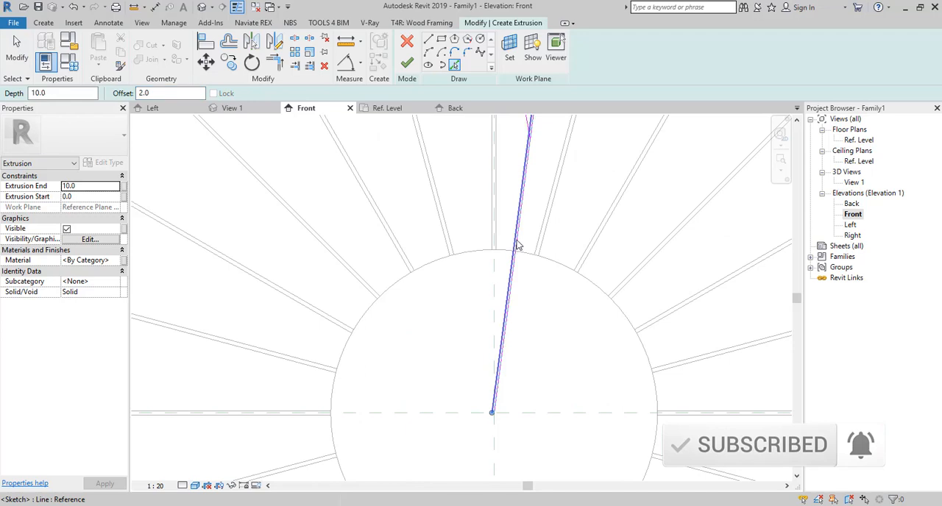
click(517, 245)
scroll(519, 237, up, 4)
key(Escape)
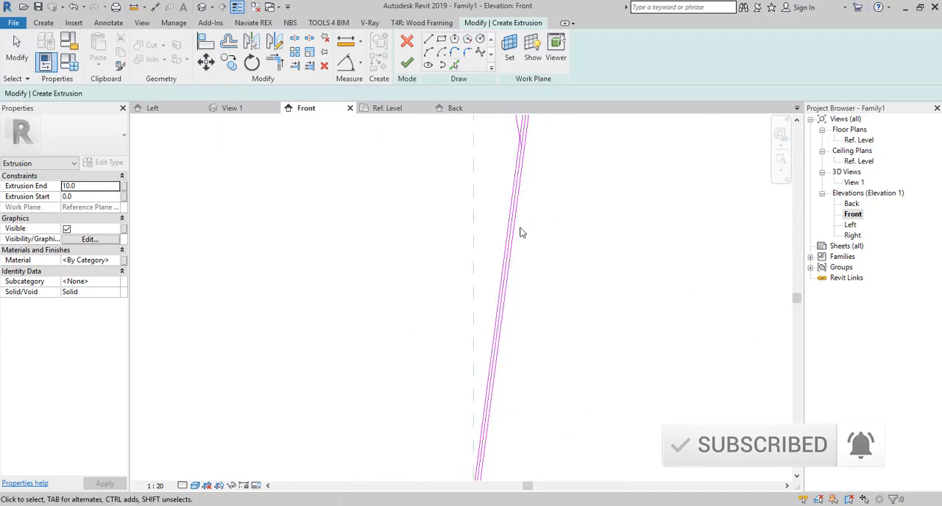
- Trim the offset stem line to a corner with the lower line of the pointed tip
scroll(520, 234, down, 3)
scroll(521, 239, down, 5)
scroll(524, 249, up, 3)
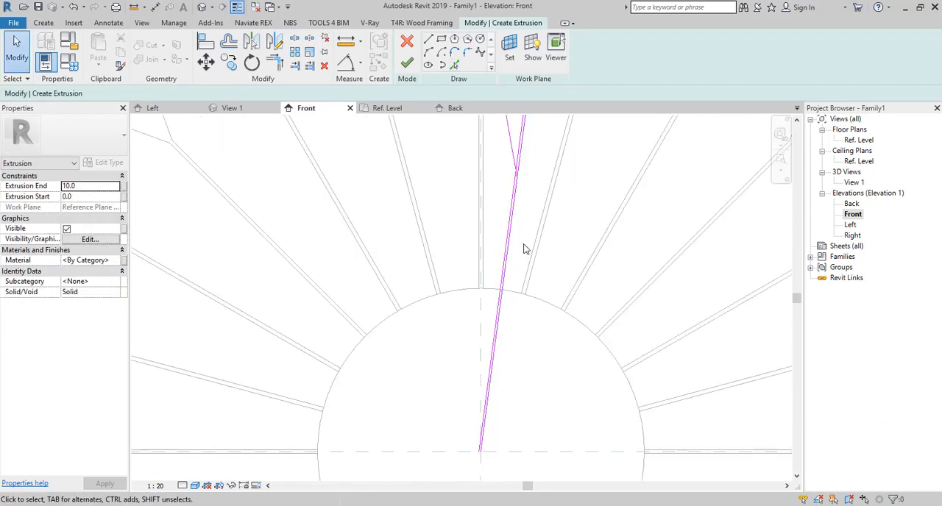
scroll(524, 249, down, 2)
click(273, 63)
scroll(519, 218, up, 3)
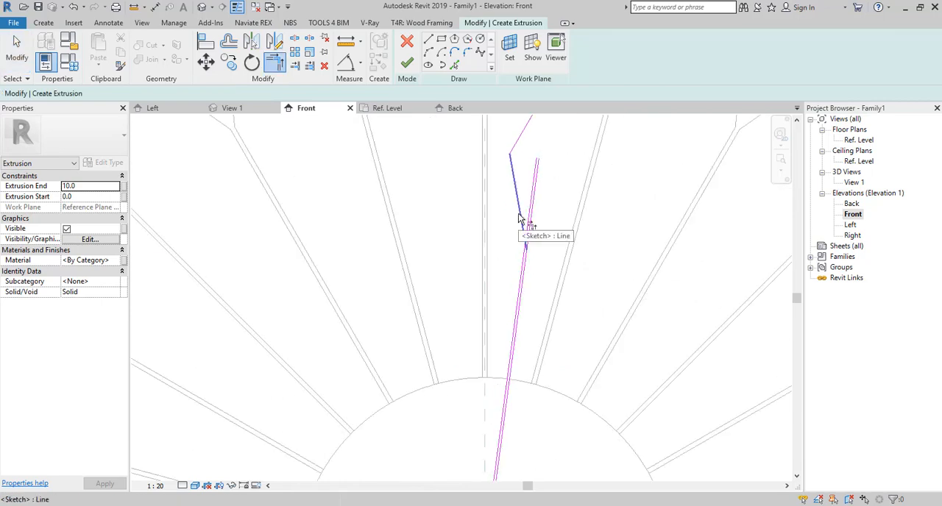
scroll(521, 267, down, 3)
key(Escape)
scroll(509, 392, up, 4)
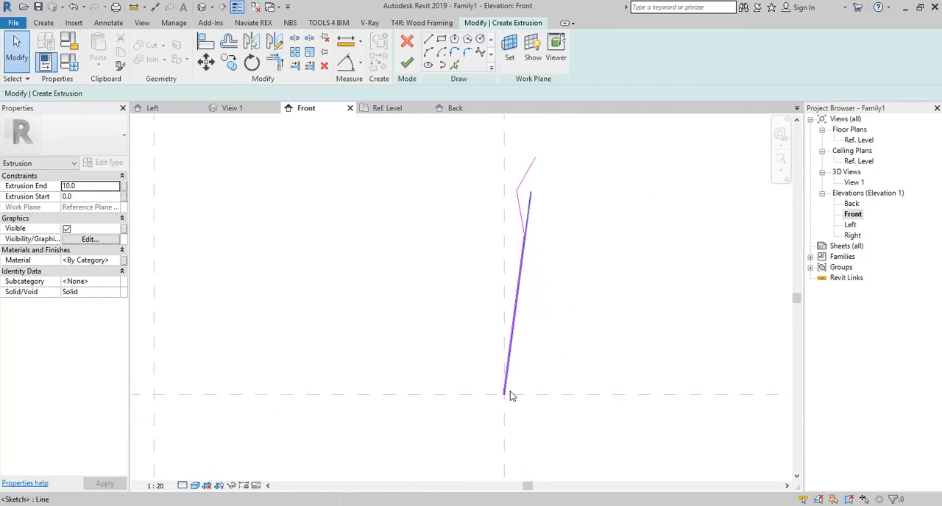
scroll(507, 372, down, 2)
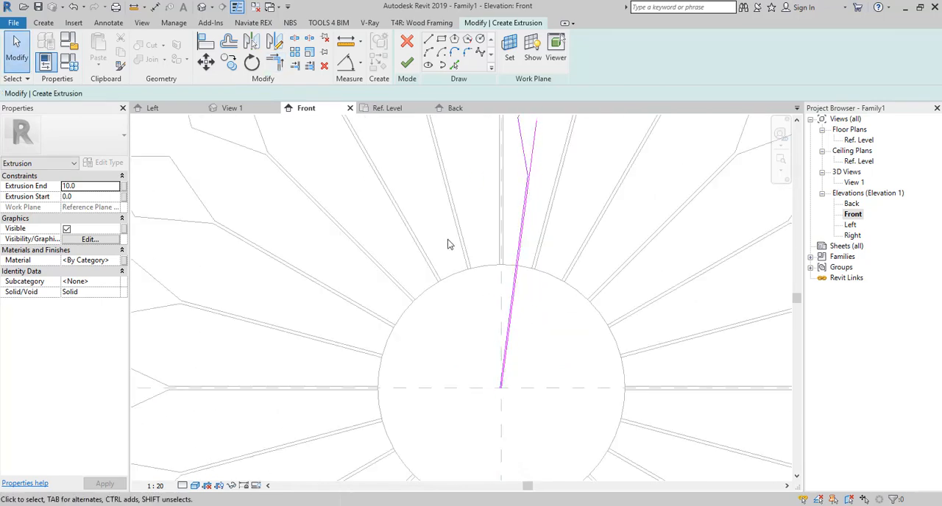
- Mirror a copy of the two tip lines and the stem line about the guide line
scroll(450, 244, down, 2)
click(499, 167)
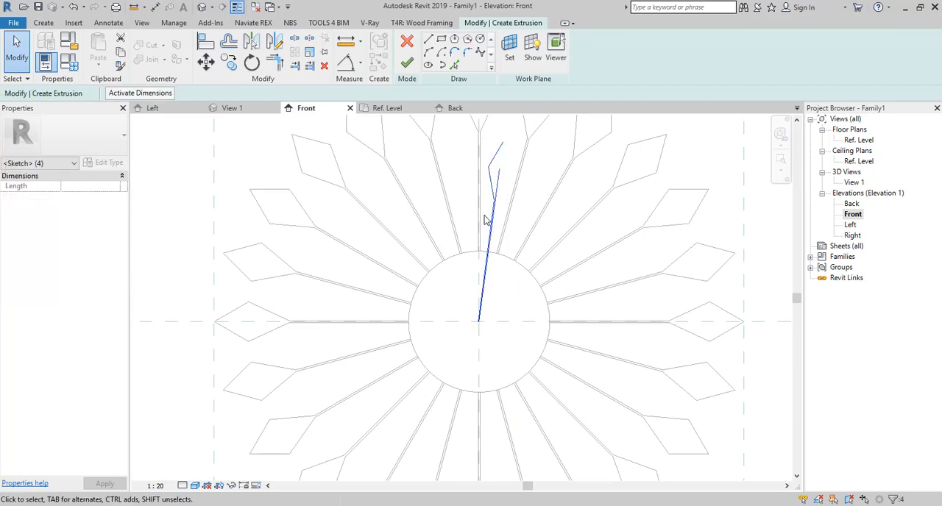
shift+click(500, 190)
click(251, 40)
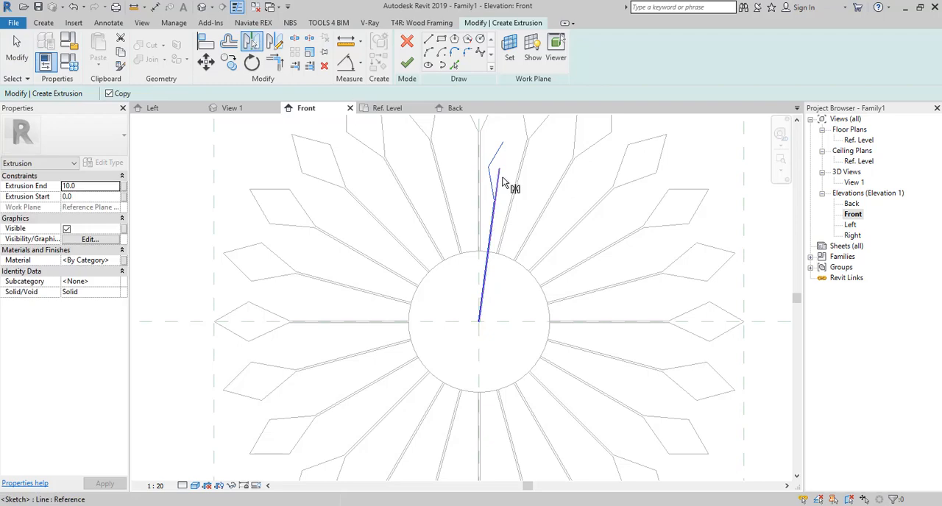
scroll(500, 182, up, 3)
click(497, 179)
scroll(506, 199, down, 3)
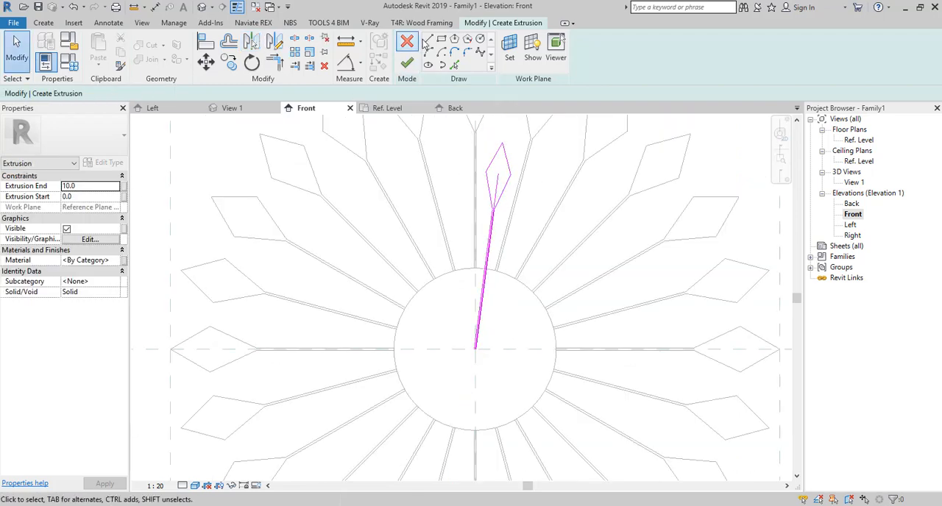
- Close the stem's inner end near the disc's centre with a line between the two stem lines
click(432, 42)
scroll(482, 350, up, 5)
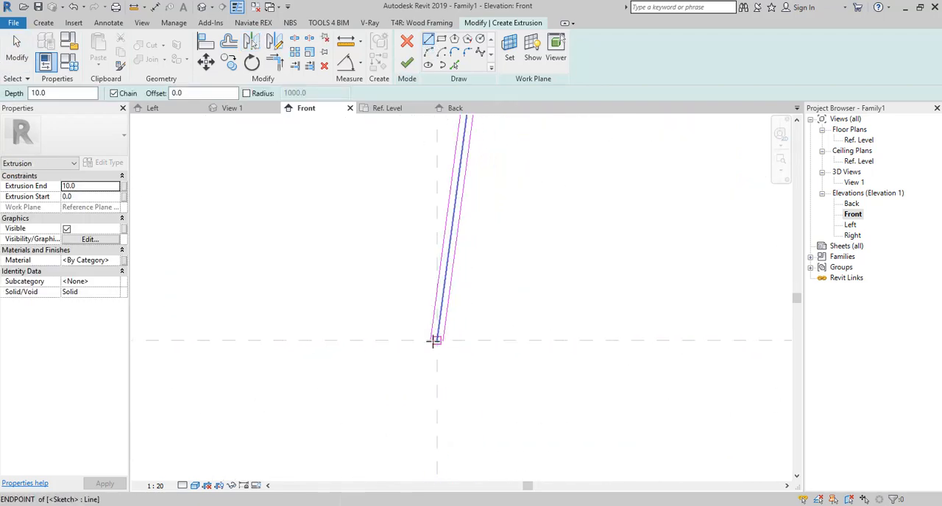
click(431, 340)
scroll(440, 354, up, 3)
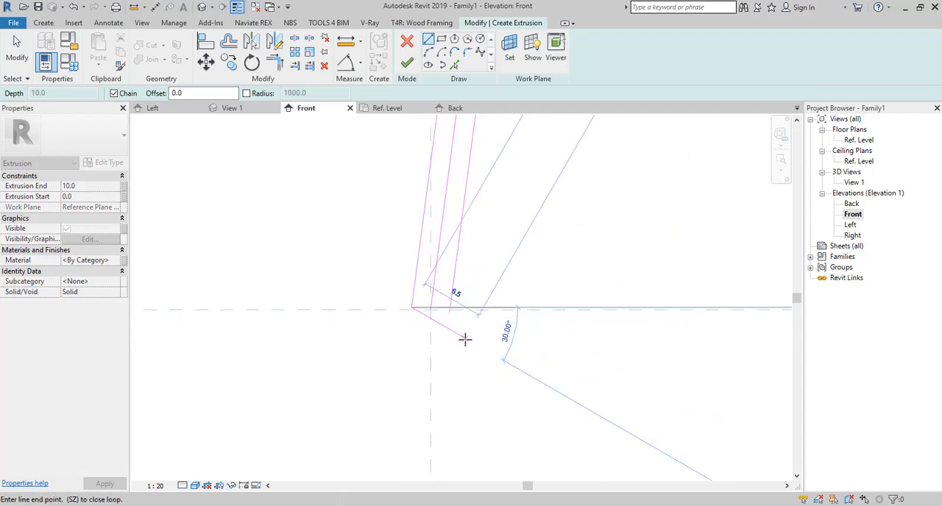
click(450, 309)
scroll(485, 347, down, 4)
key(Escape)
key(Escape)
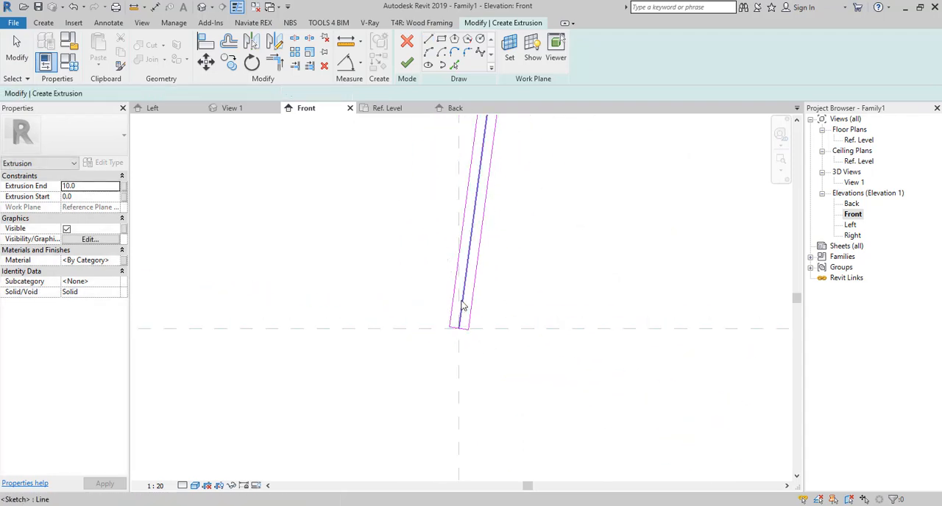
- Delete the guide line from the sketch and finish the small pointed extrusion
click(462, 302)
key(Escape)
scroll(461, 323, down, 6)
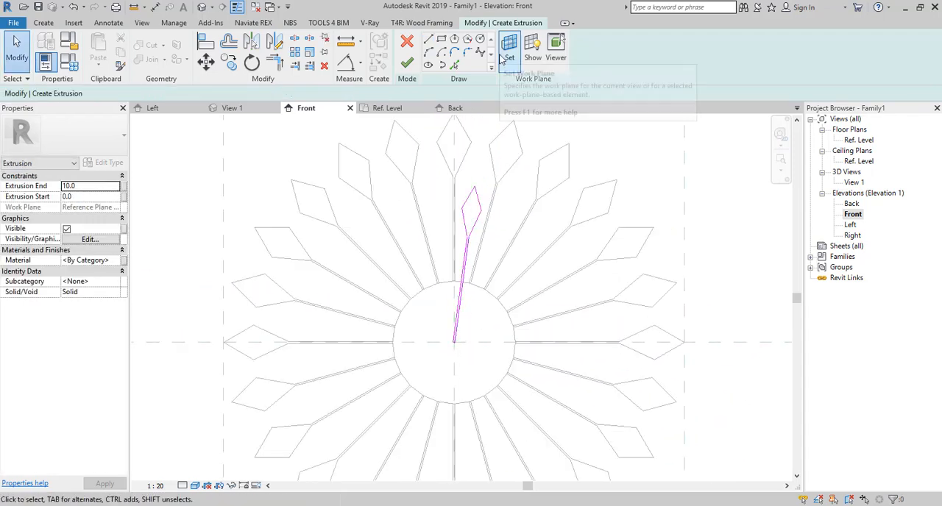
click(408, 63)
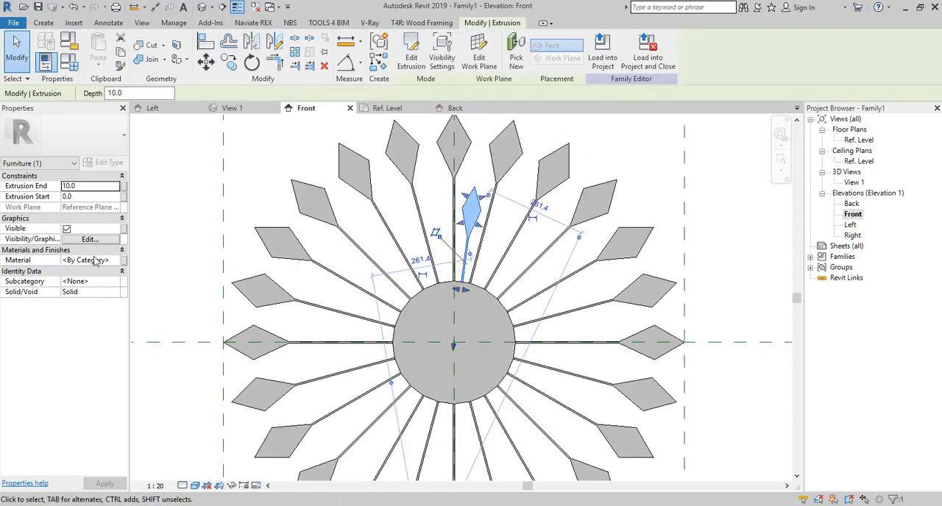
- Assign a material to the small pointed extrusion
click(94, 260)
click(122, 261)
click(778, 491)
key(Escape)
- Start a radial array of the small pointed extrusion with its rotation centre at the disc's centre
scroll(305, 291, down, 3)
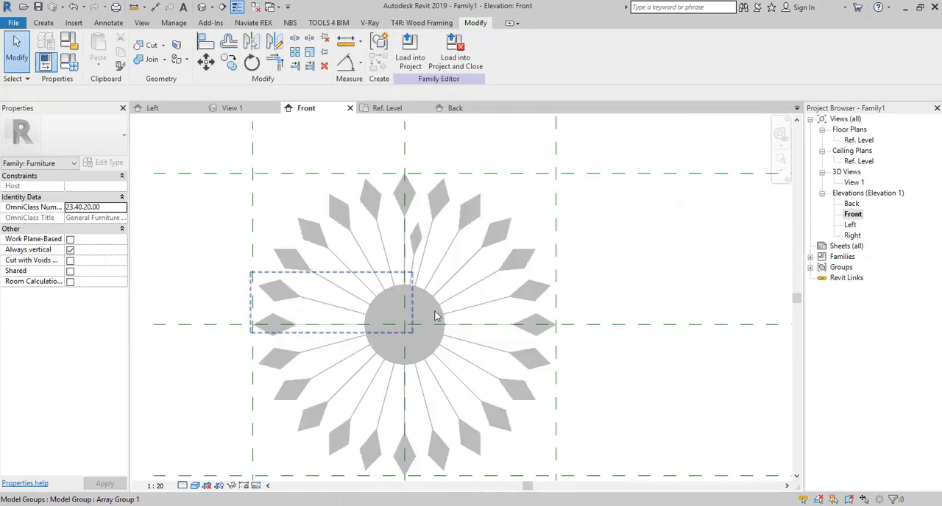
scroll(400, 255, up, 4)
click(435, 231)
click(295, 52)
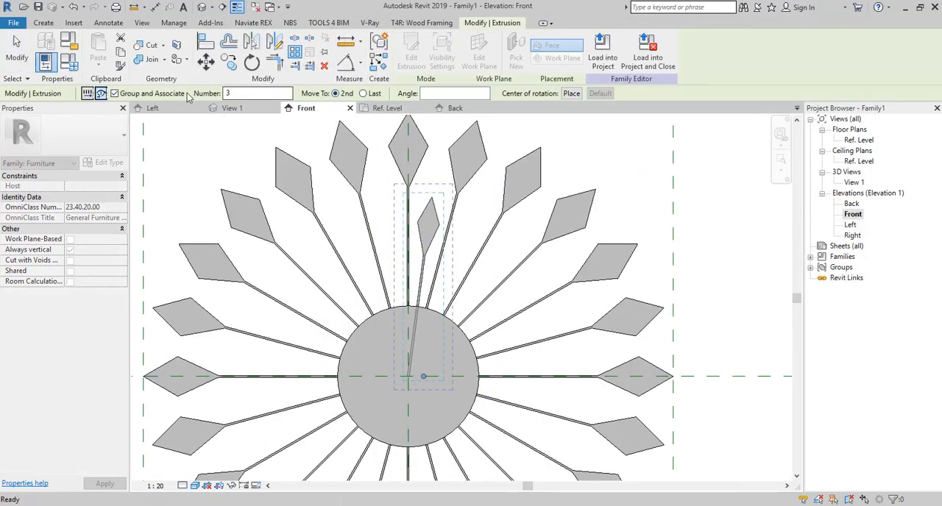
click(570, 94)
scroll(414, 377, up, 7)
click(365, 372)
scroll(373, 404, down, 7)
- Set the radial array to 24 items and rotate the second copy into the next gap between the long points
click(392, 248)
scroll(360, 244, up, 2)
double_click(229, 94)
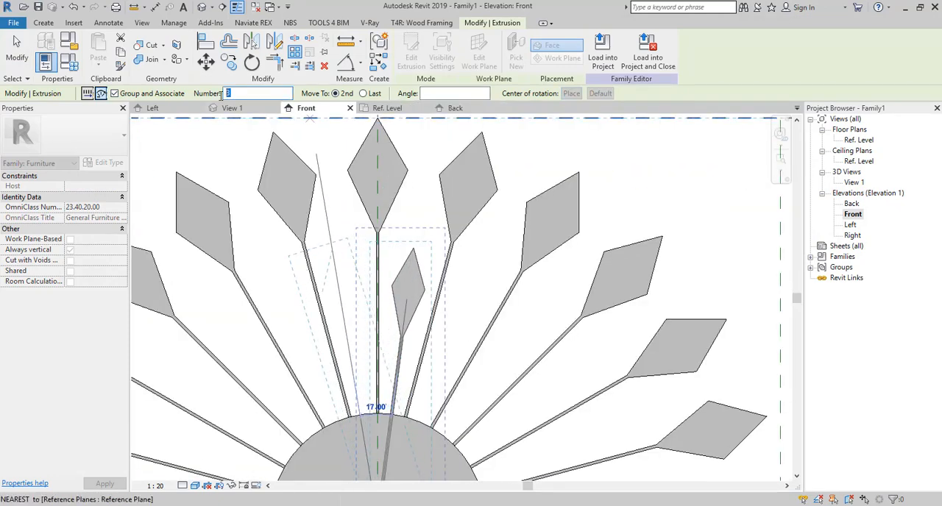
text(24)
click(342, 247)
scroll(342, 248, down, 3)
click(541, 355)
key(Return)
scroll(568, 273, down, 2)
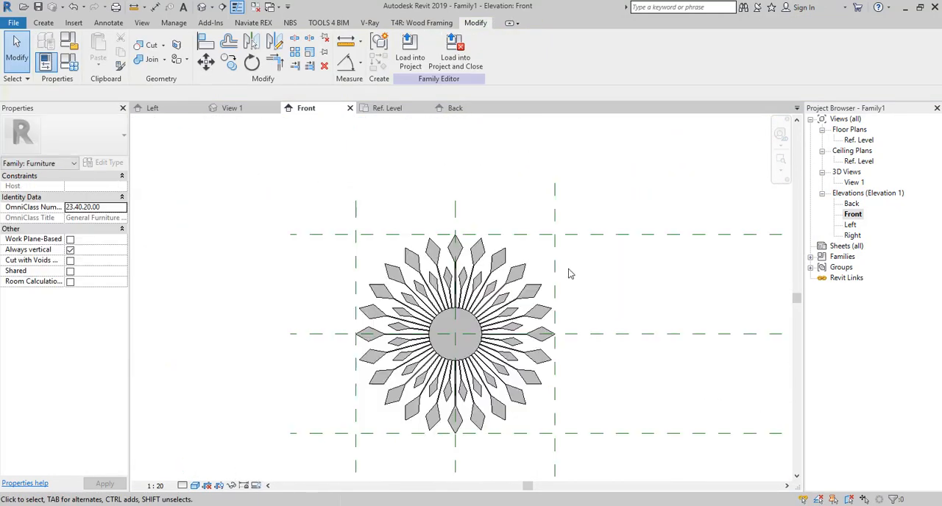
- Start a new solid extrusion and pick the disc's front face as its work plane
scroll(454, 349, up, 5)
click(42, 23)
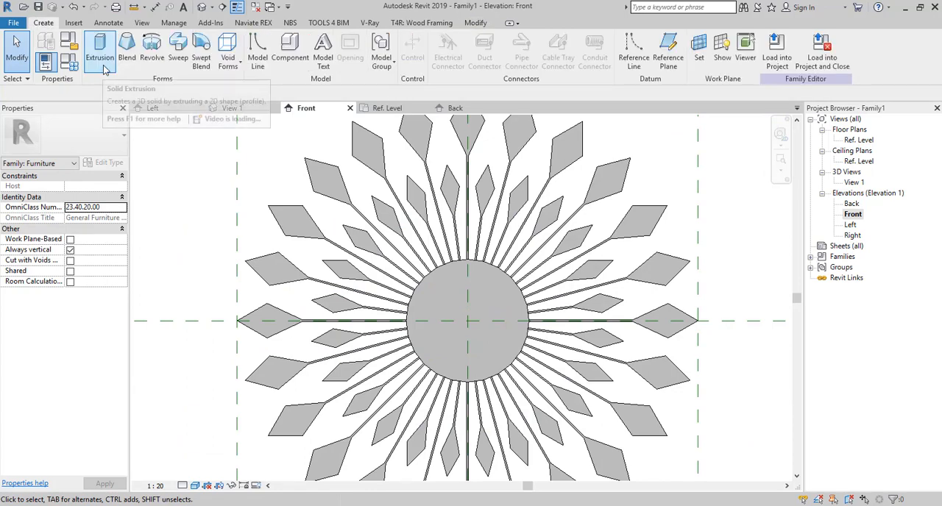
click(88, 48)
click(509, 48)
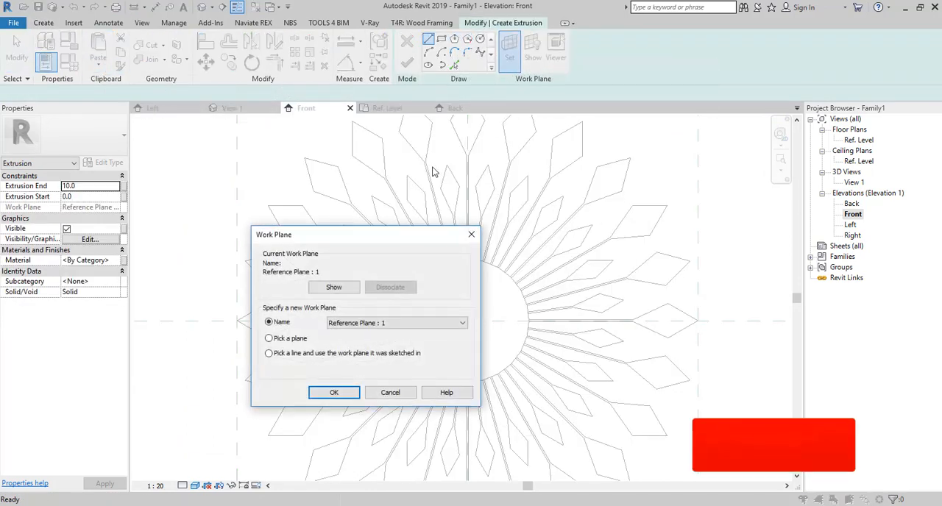
click(343, 394)
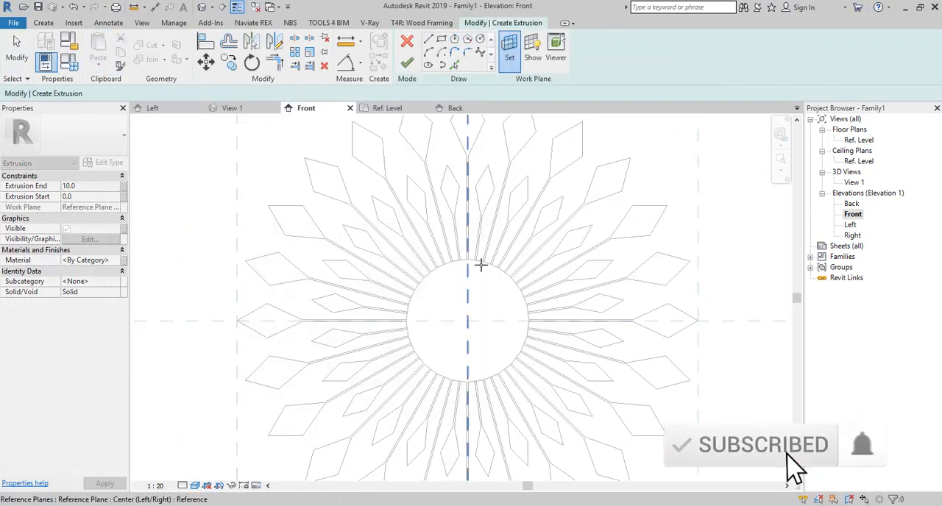
click(483, 266)
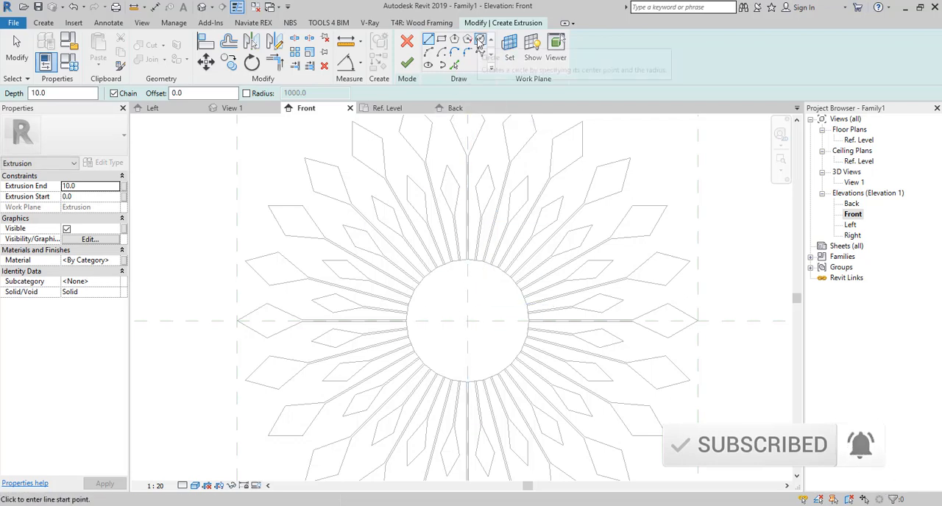
- Sketch a circle with a radius of about 15 mm at the disc's centre and finish the extrusion
click(480, 39)
scroll(474, 305, up, 4)
click(458, 344)
scroll(461, 338, down, 1)
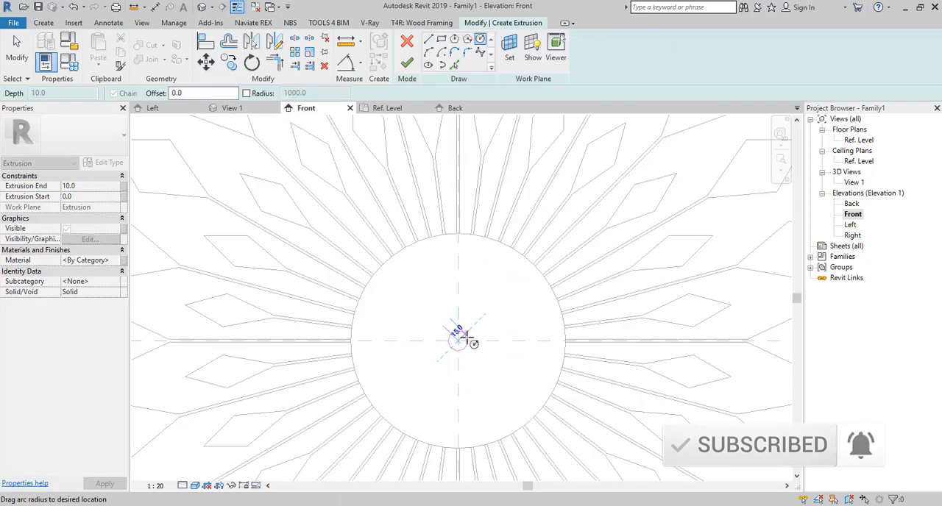
click(467, 344)
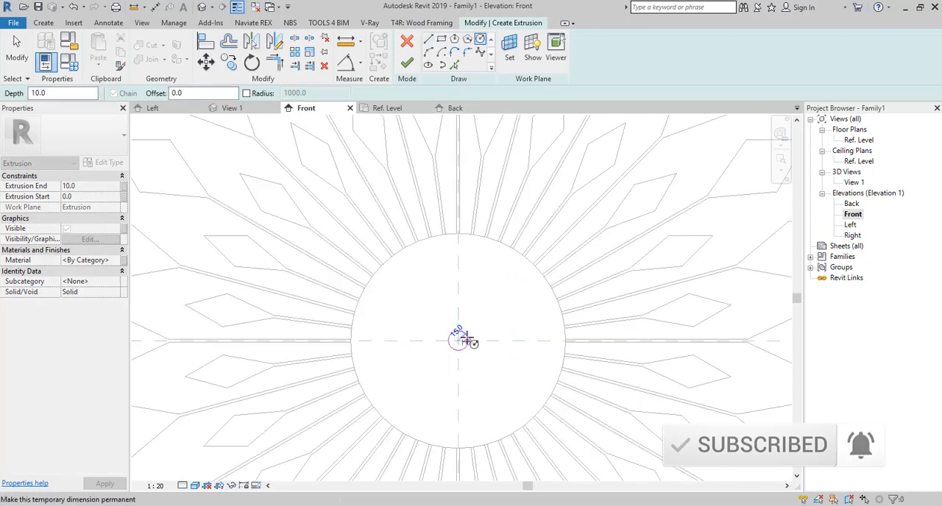
click(407, 66)
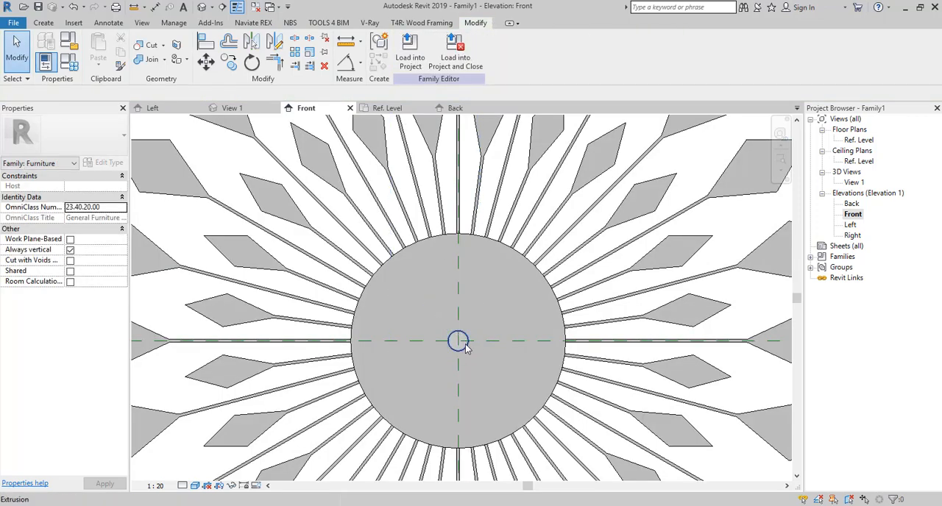
- Set the small central cylinder's extrusion end to 15 mm
click(463, 343)
click(87, 186)
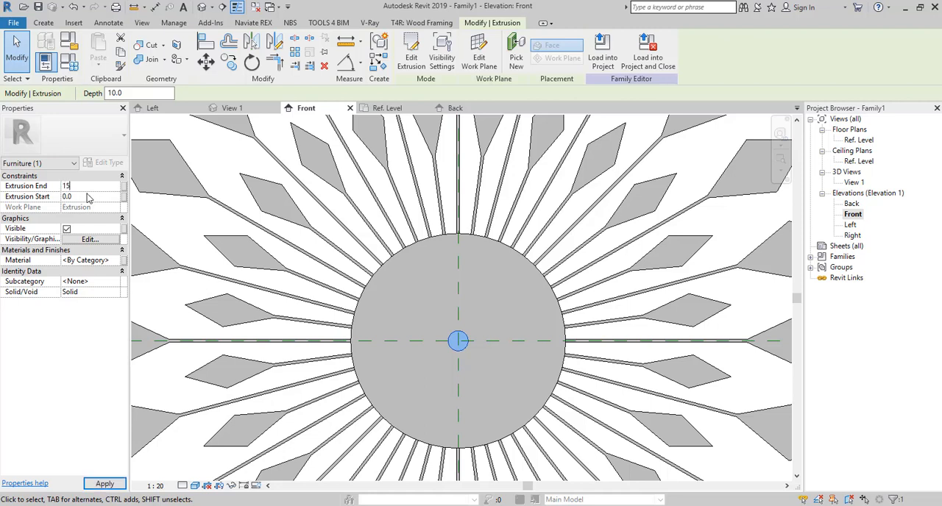
click(484, 285)
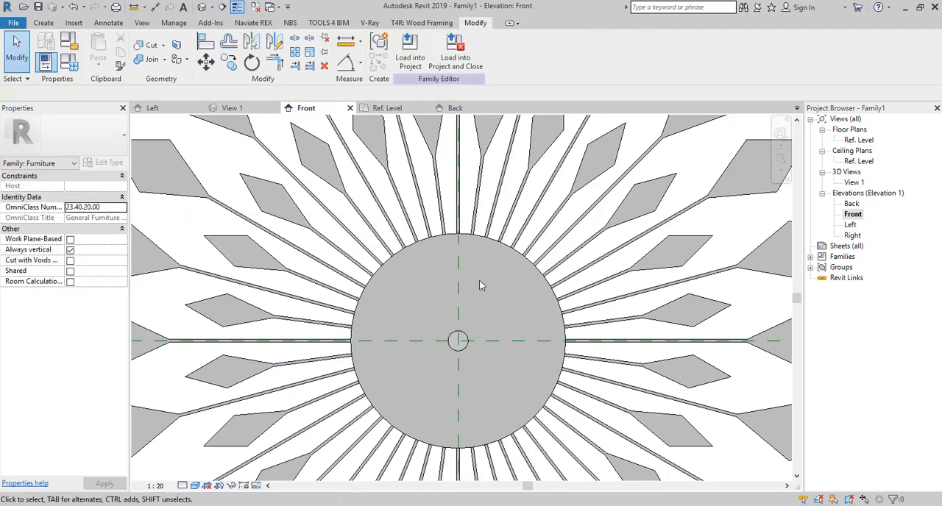
click(457, 344)
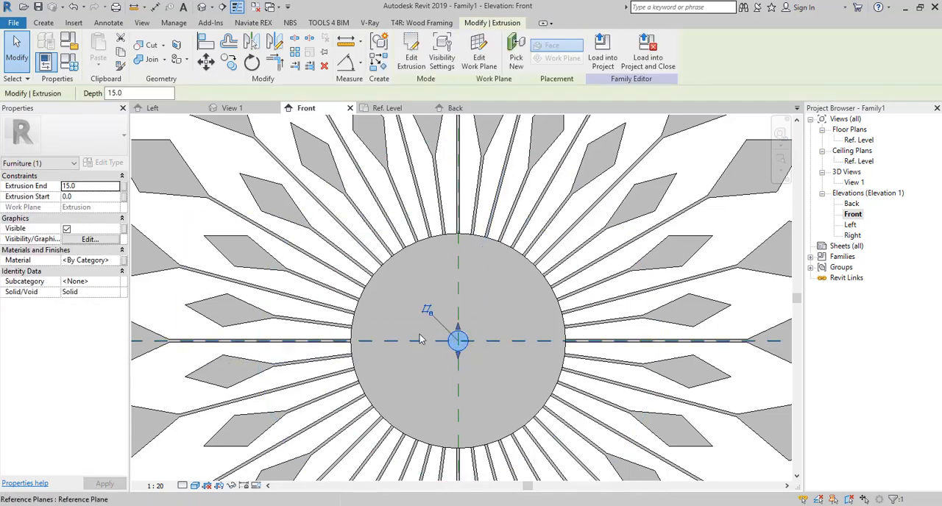
click(345, 304)
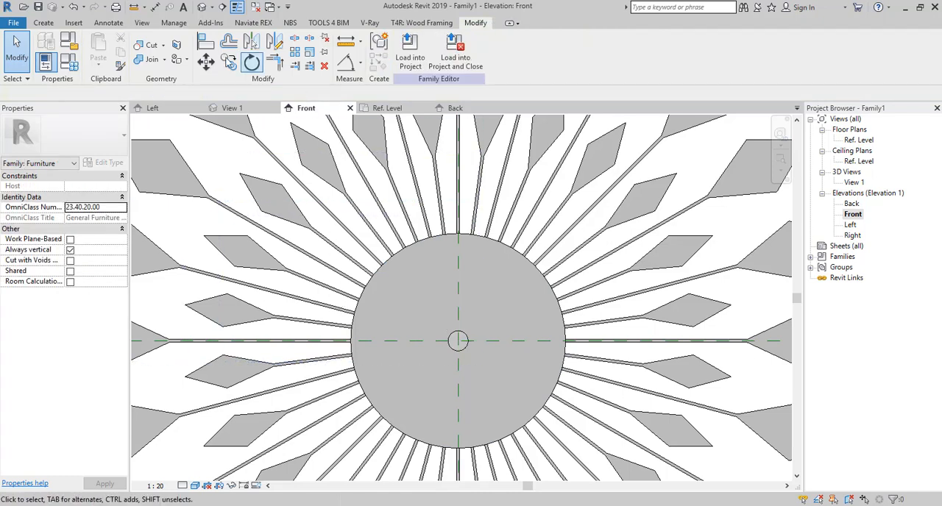
- In a new extrusion sketch, draw a line about 130 mm long from the disc's centre, about 40° below the horizontal plane, and select it
click(42, 23)
click(109, 53)
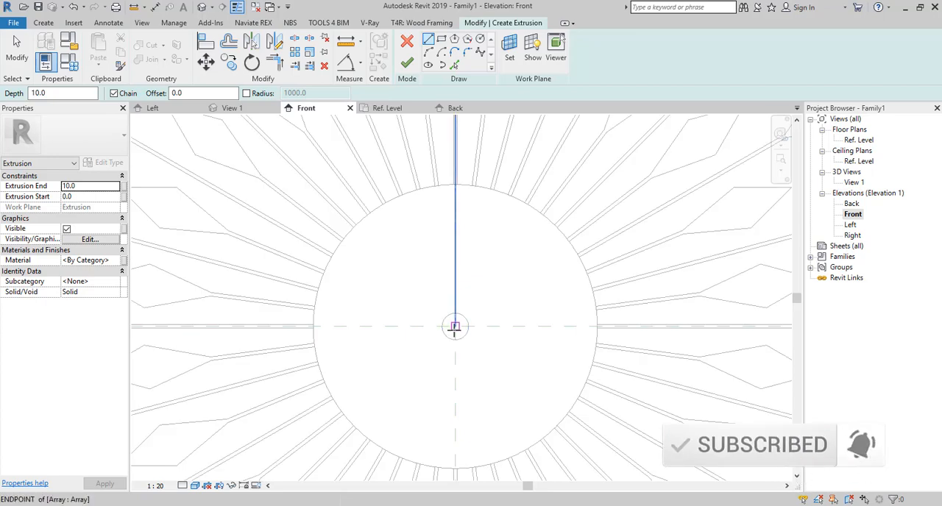
scroll(457, 326, up, 3)
click(457, 323)
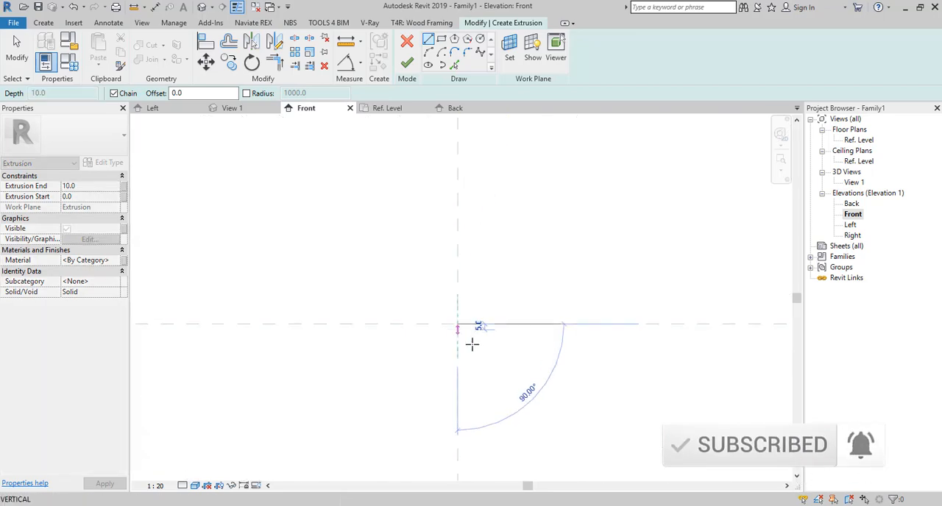
scroll(547, 405, down, 3)
scroll(537, 394, up, 1)
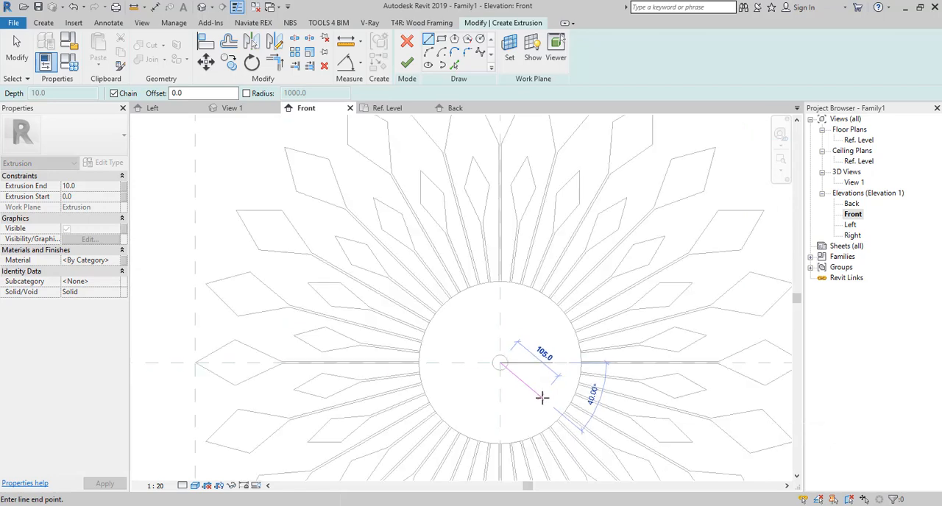
click(555, 410)
key(Escape)
key(Escape)
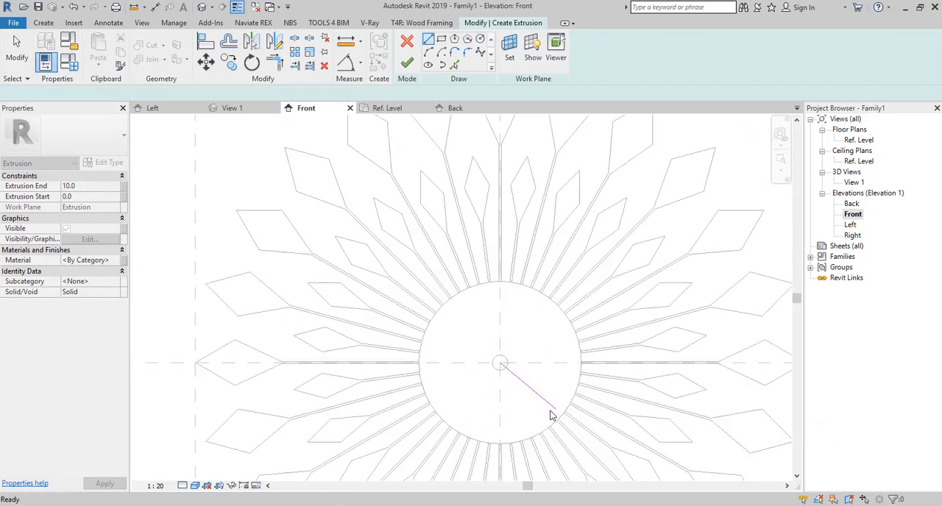
click(553, 409)
scroll(554, 410, up, 2)
scroll(556, 408, down, 3)
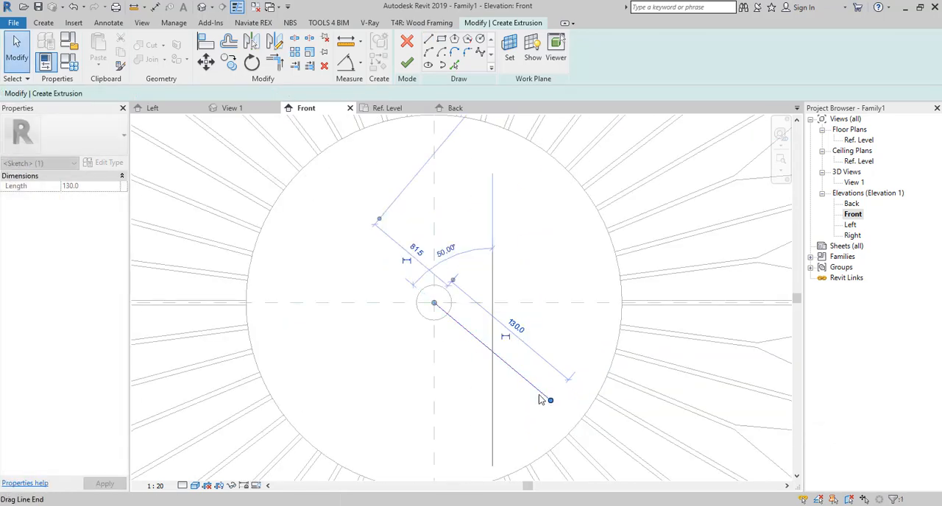
- Draw a 10 mm vertical line down from the disc's centre and connect its lower end to the 130 mm line's outer tip
key(Escape)
click(428, 40)
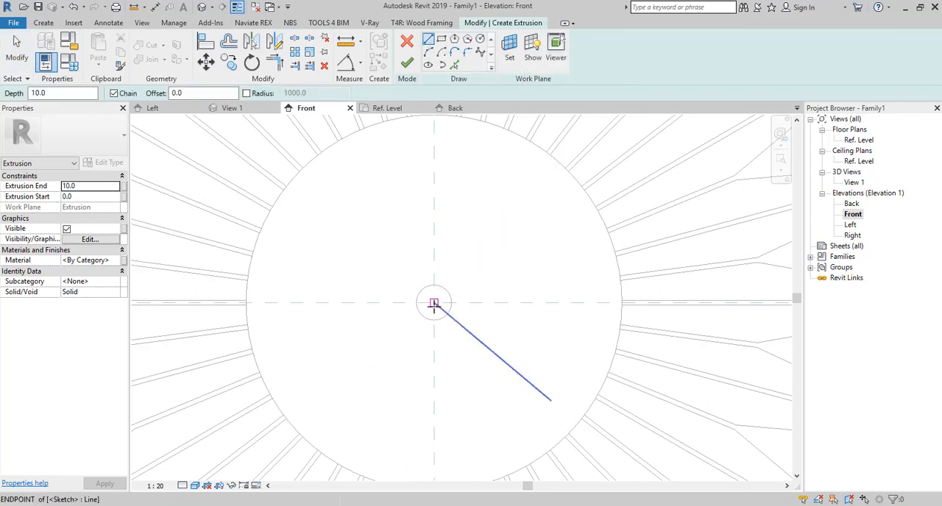
click(434, 303)
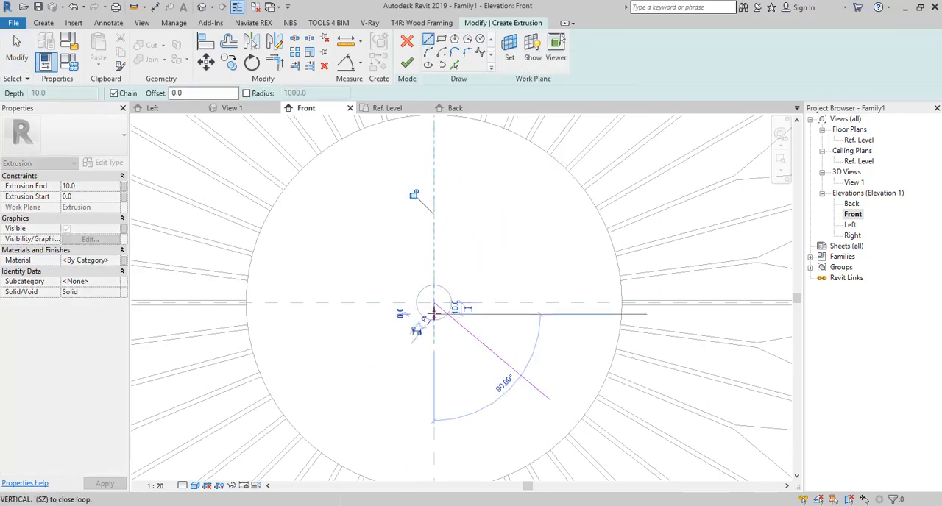
click(549, 401)
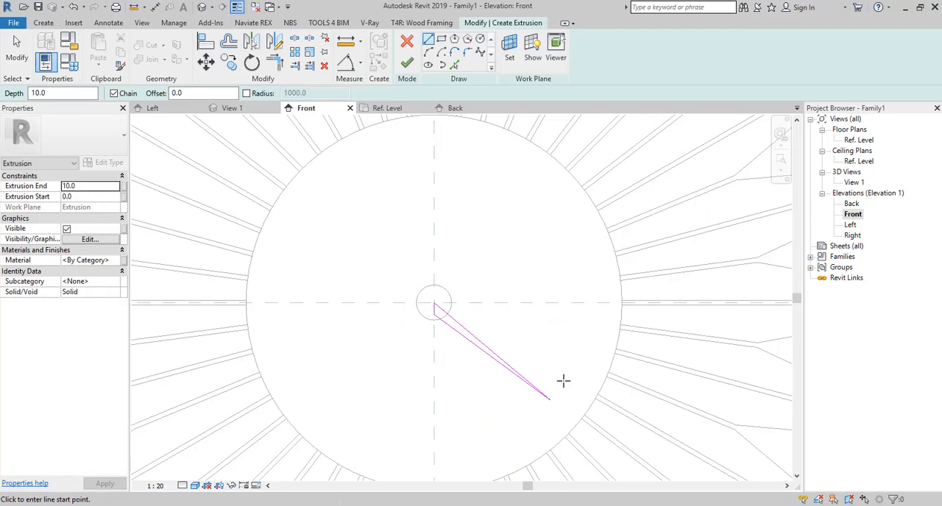
key(Escape)
- Mirror the short line and long edge about the 130 mm centre line, remove that centre line and finish the extrusion
scroll(438, 306, up, 3)
drag(407, 296, 404, 299)
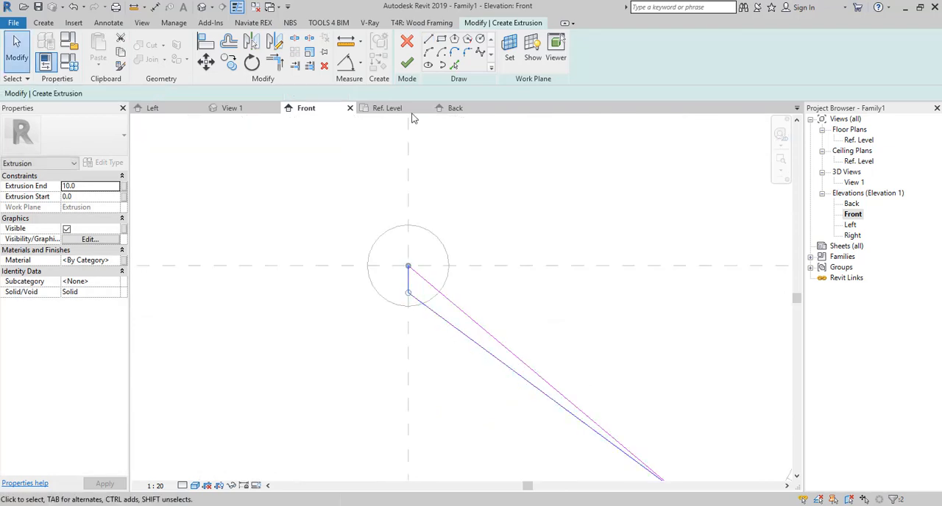
click(252, 42)
click(477, 331)
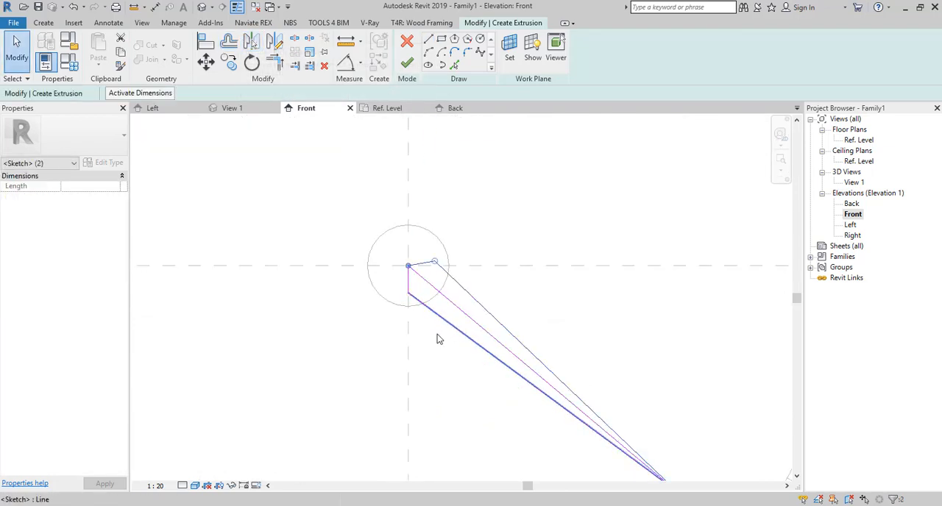
scroll(451, 328, down, 2)
key(Escape)
scroll(446, 354, down, 2)
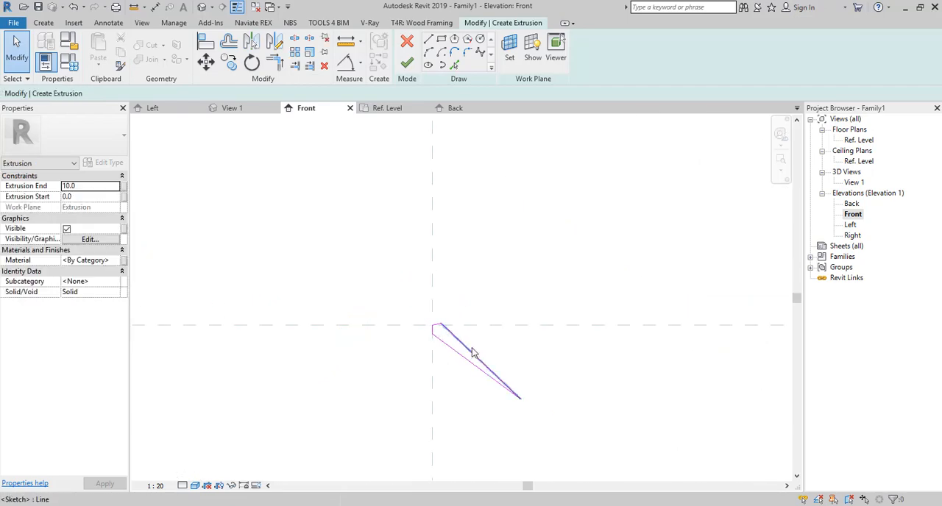
click(407, 63)
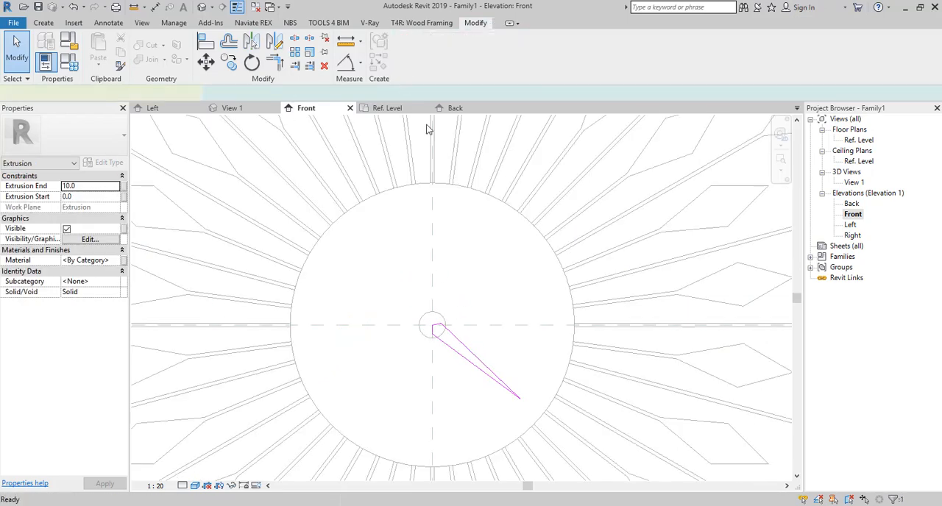
click(730, 320)
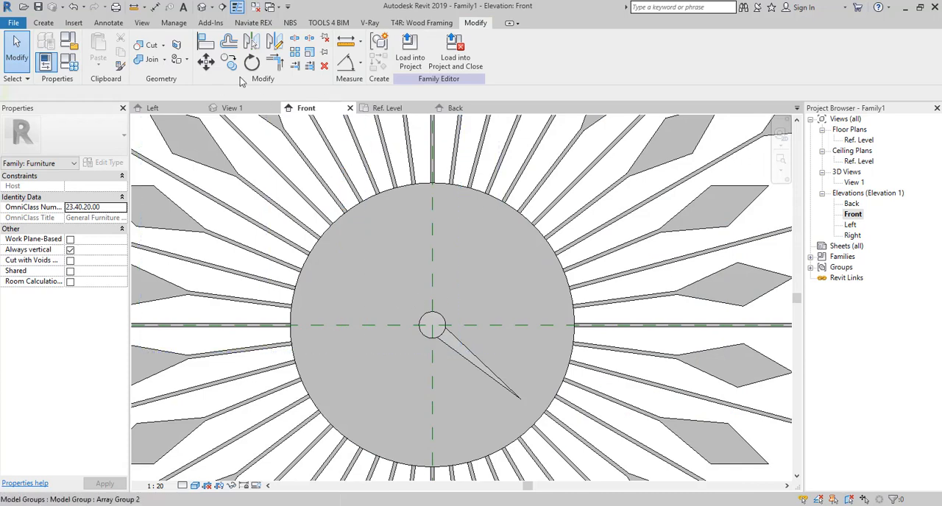
- Start another extrusion and draw a short-hand centre line from the disc's centre, sloping upward on the side of the existing hand
click(44, 23)
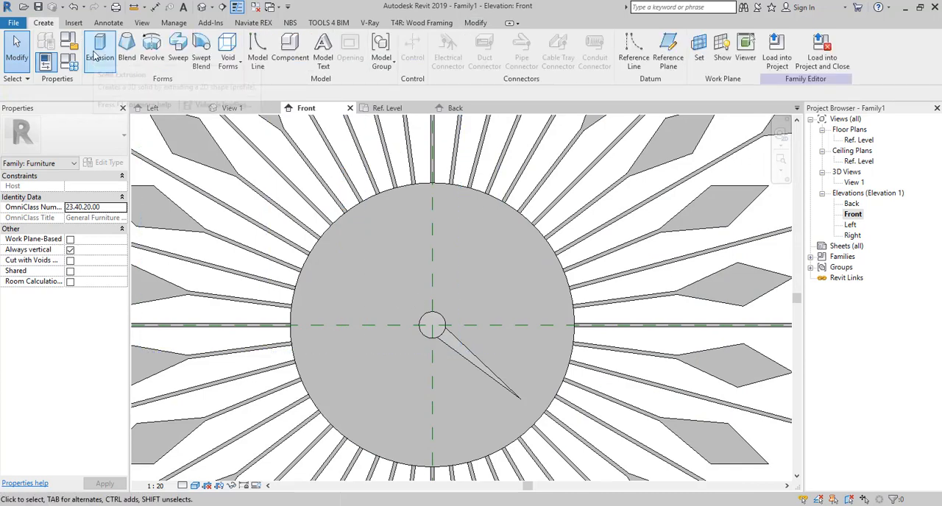
click(103, 48)
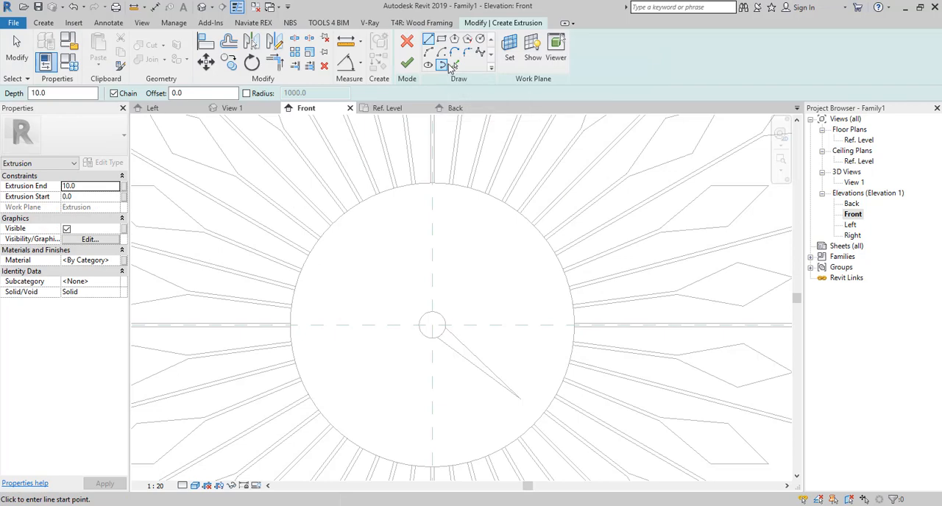
click(432, 326)
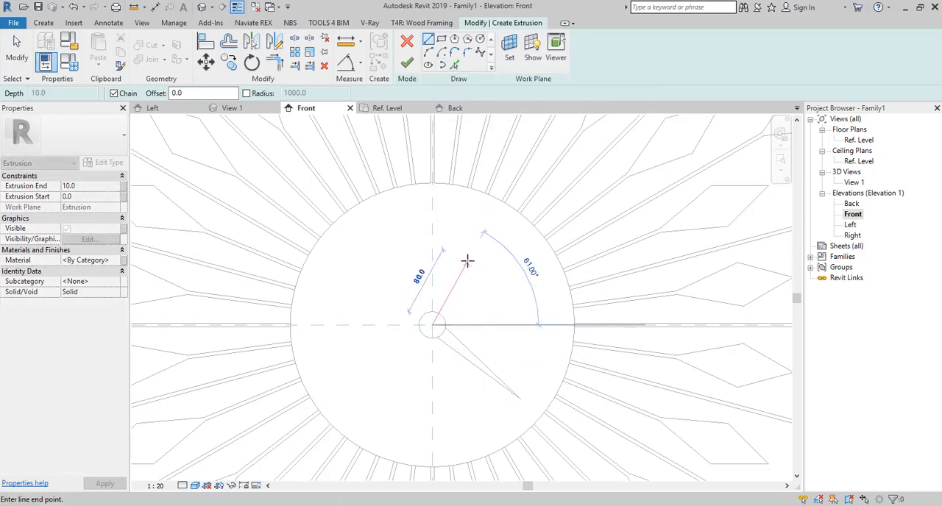
click(467, 276)
key(Escape)
key(Escape)
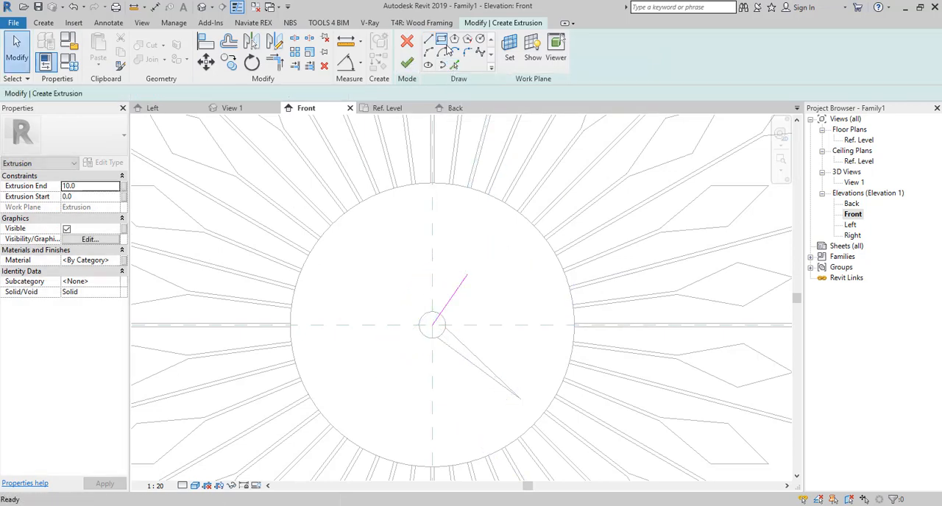
- Draw a 15 mm line from the disc's centre to the small circle's edge and connect it to the short centre line's tip
scroll(435, 315, up, 2)
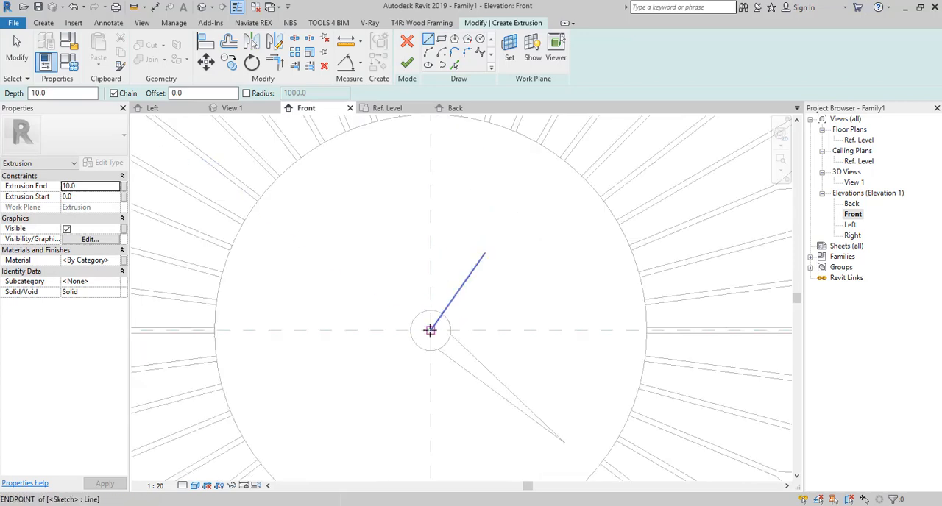
click(431, 330)
scroll(437, 313, up, 2)
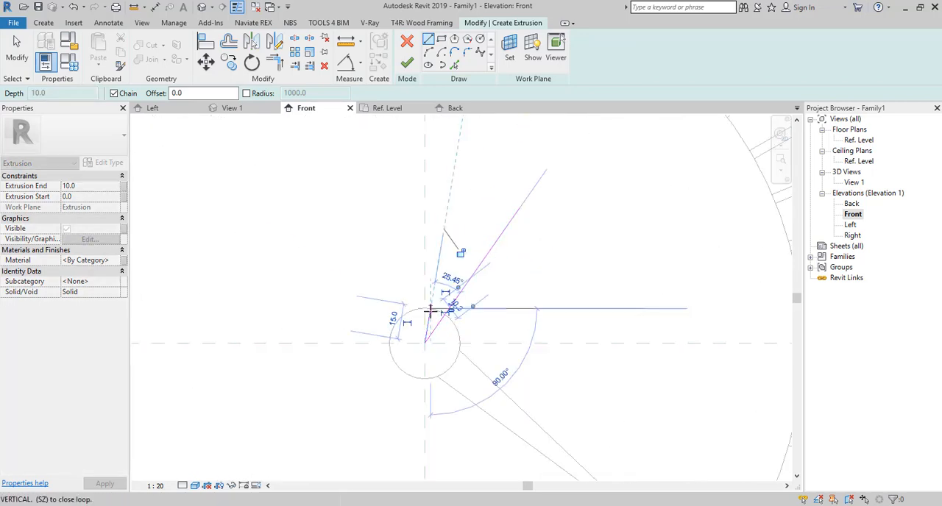
click(519, 209)
key(Escape)
key(Escape)
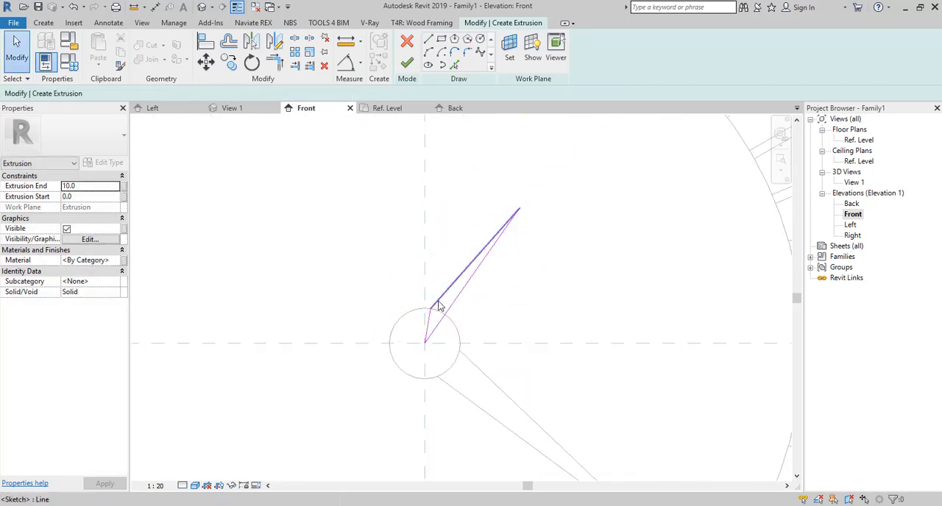
- Mirror the two outline lines about the short hand's centre line, remove the centre line and finish the extrusion
drag(449, 279, 423, 317)
drag(444, 281, 425, 313)
click(252, 42)
click(476, 273)
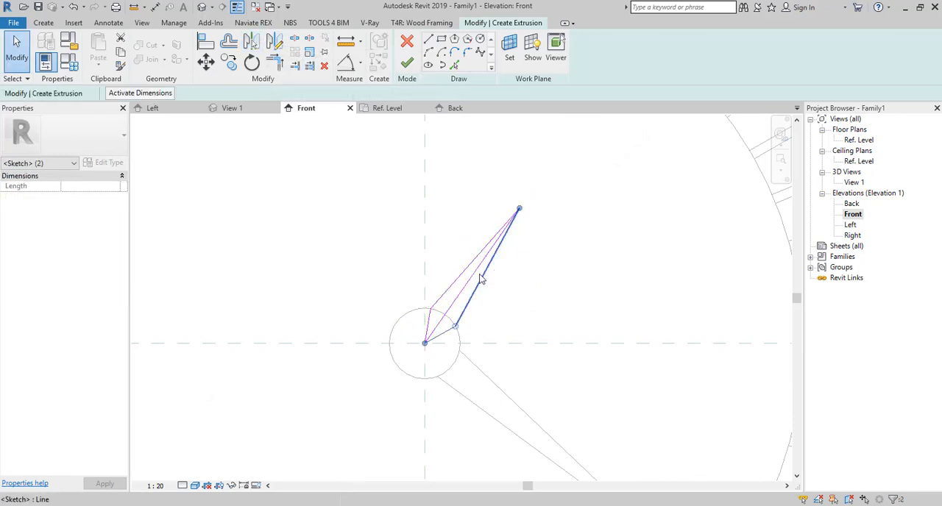
click(471, 279)
click(407, 62)
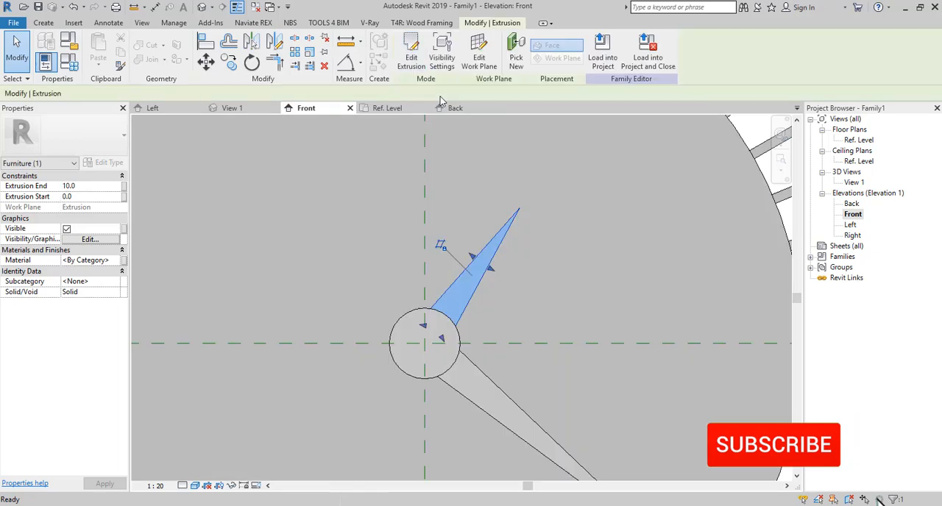
- Start a third hand extrusion and draw a line about 125 mm long from the disc's centre, about 52° below horizontal, opposite the existing hands
scroll(486, 289, down, 3)
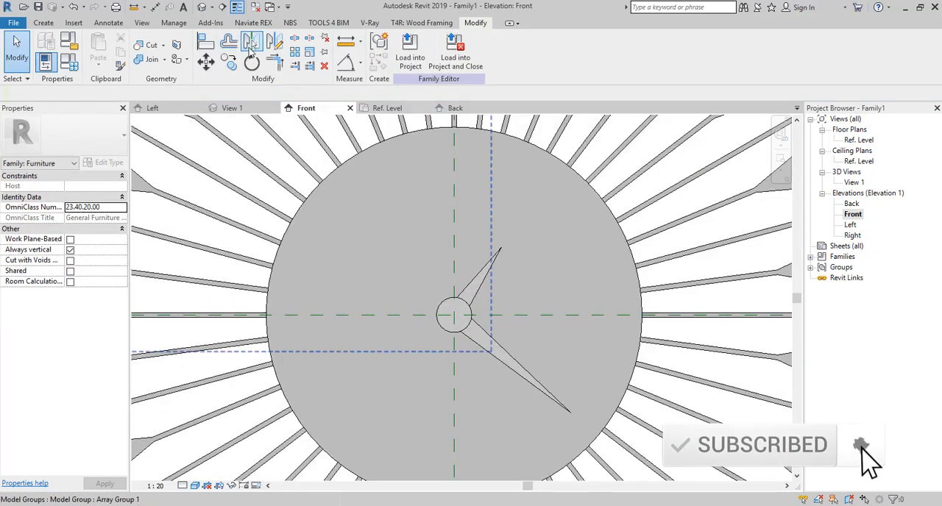
click(44, 23)
click(106, 52)
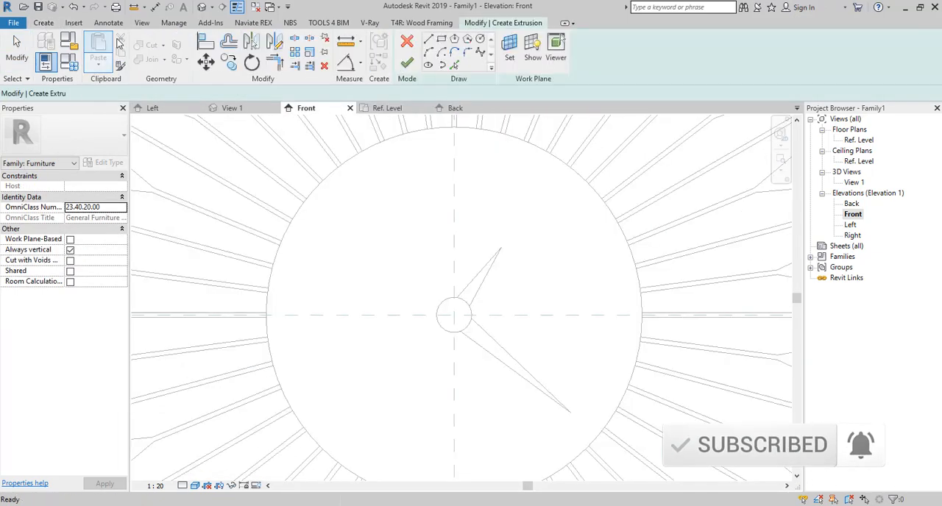
click(454, 315)
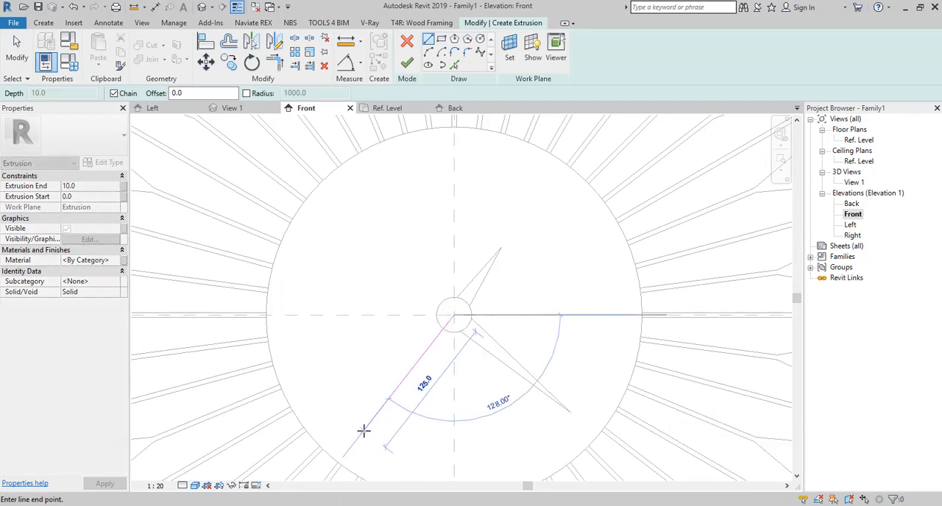
click(364, 431)
key(Escape)
key(Escape)
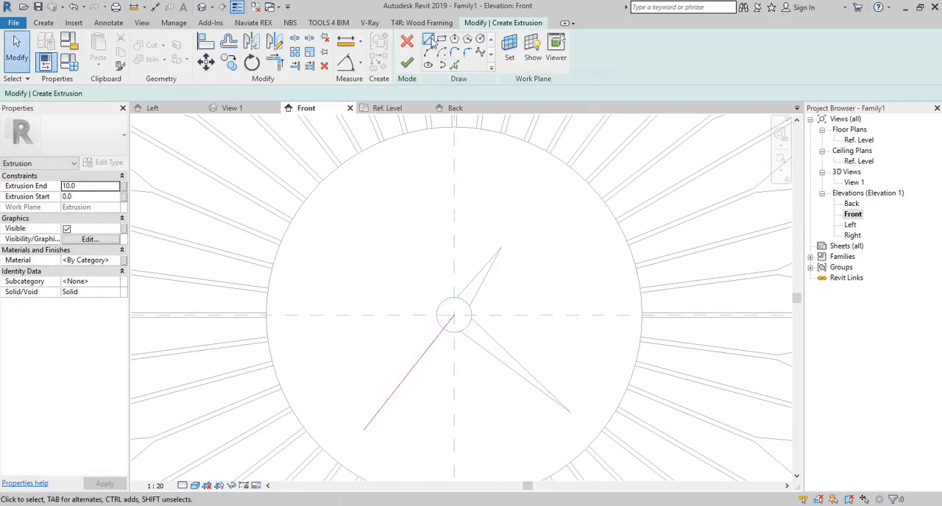
- Offset the 125 mm line by 2 mm to both sides using Pick Lines
click(455, 64)
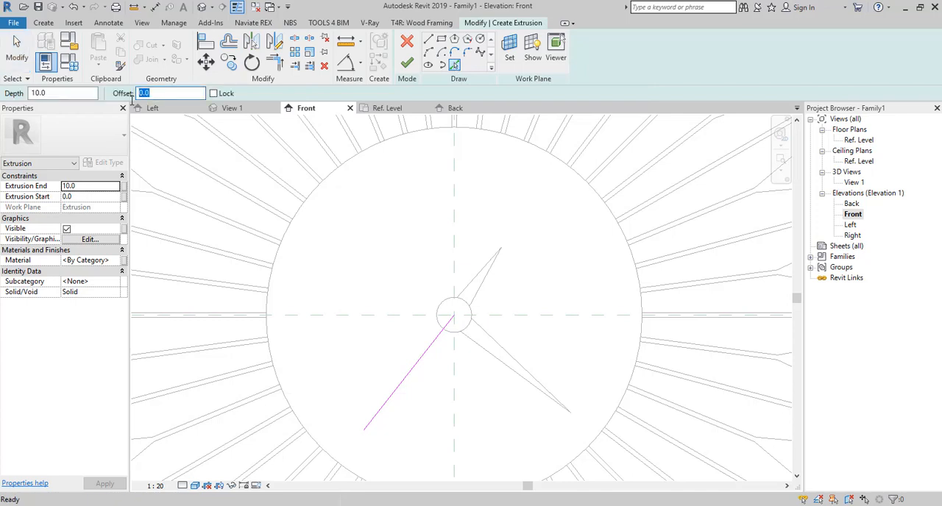
text(3.0)
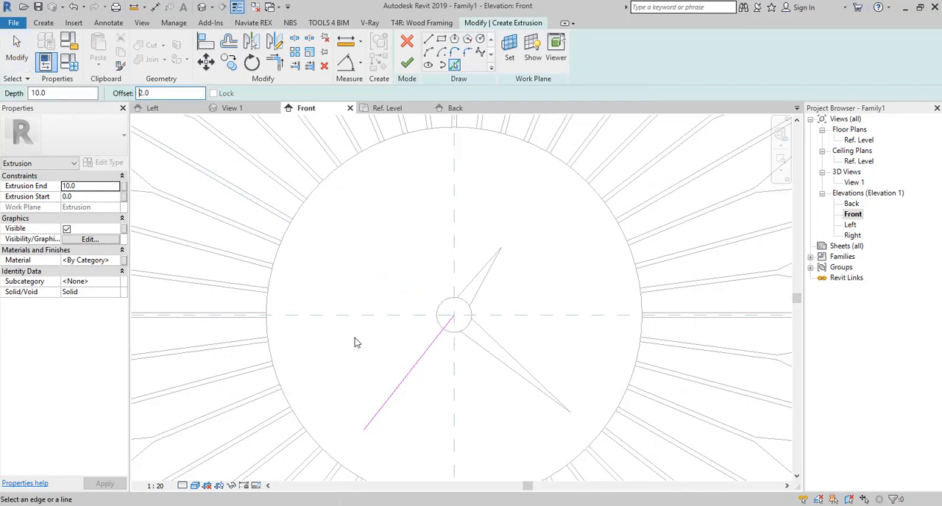
click(413, 378)
scroll(411, 375, up, 3)
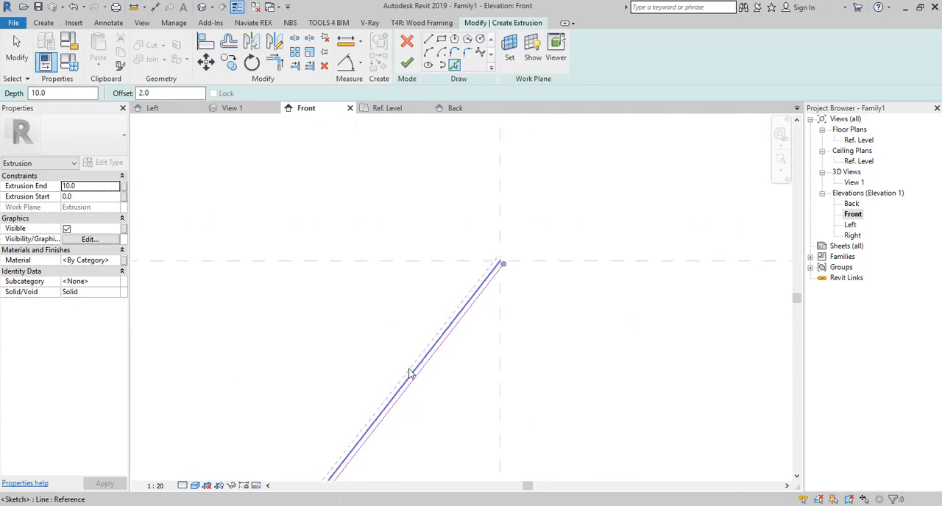
key(Escape)
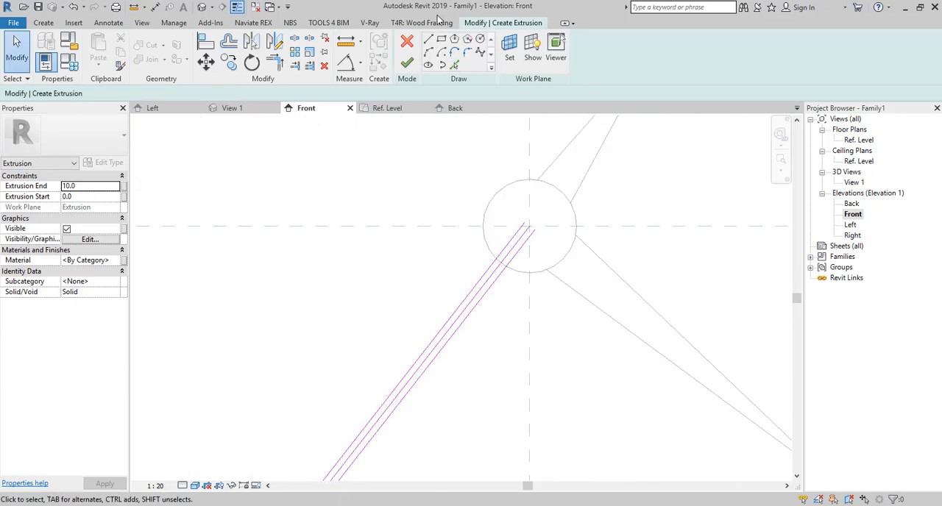
- Close the inner end of the thin hand with a 4 mm line between the two offset lines
click(430, 39)
scroll(531, 238, up, 2)
click(538, 220)
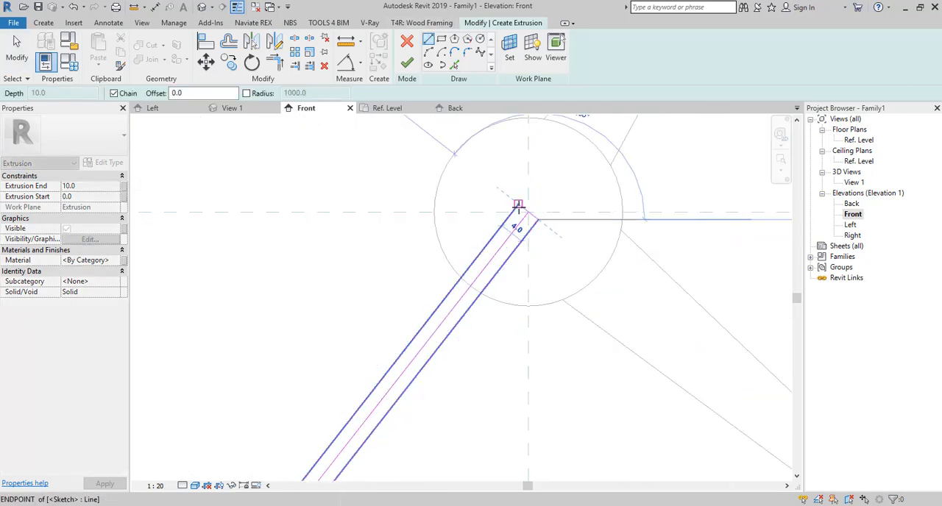
click(518, 206)
scroll(483, 194, down, 5)
scroll(401, 353, up, 2)
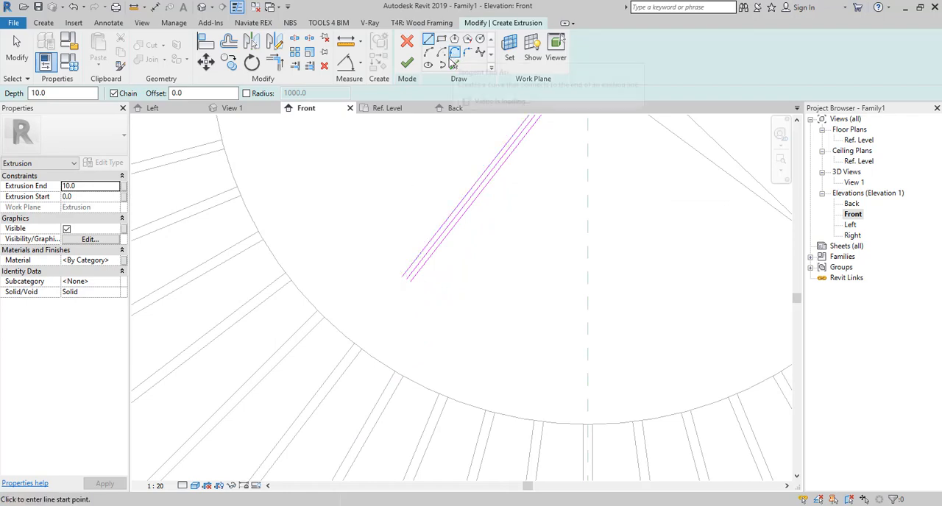
- Close the thin hand's outer end with a partial ellipse between the two offset lines
click(448, 65)
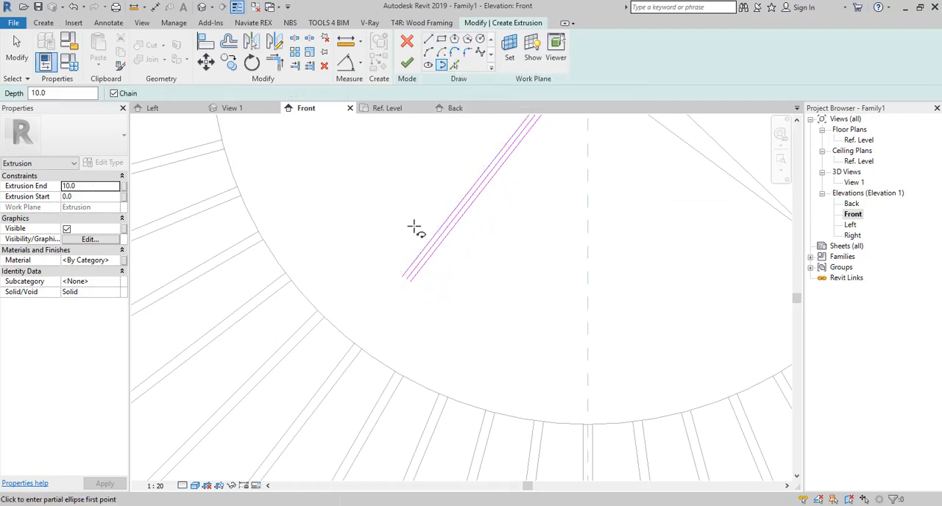
scroll(414, 227, up, 3)
click(388, 362)
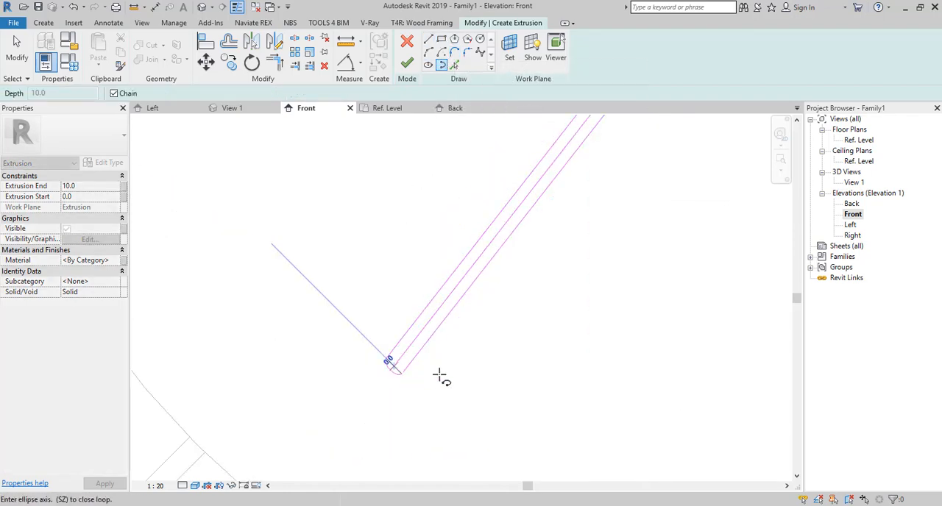
click(387, 371)
key(Escape)
key(Escape)
- Delete the thin hand's middle construction line and finish its extrusion
click(411, 348)
key(Delete)
scroll(419, 295, down, 3)
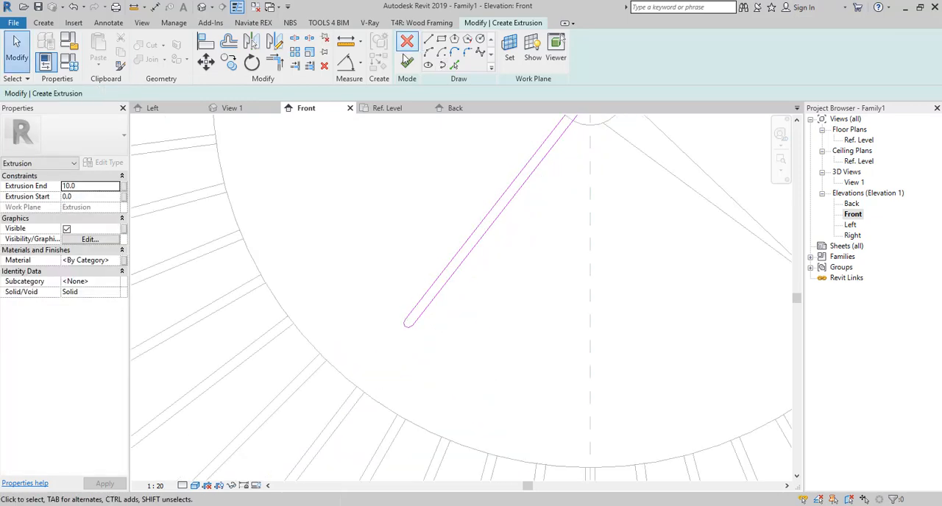
click(407, 62)
key(Escape)
scroll(597, 353, down, 2)
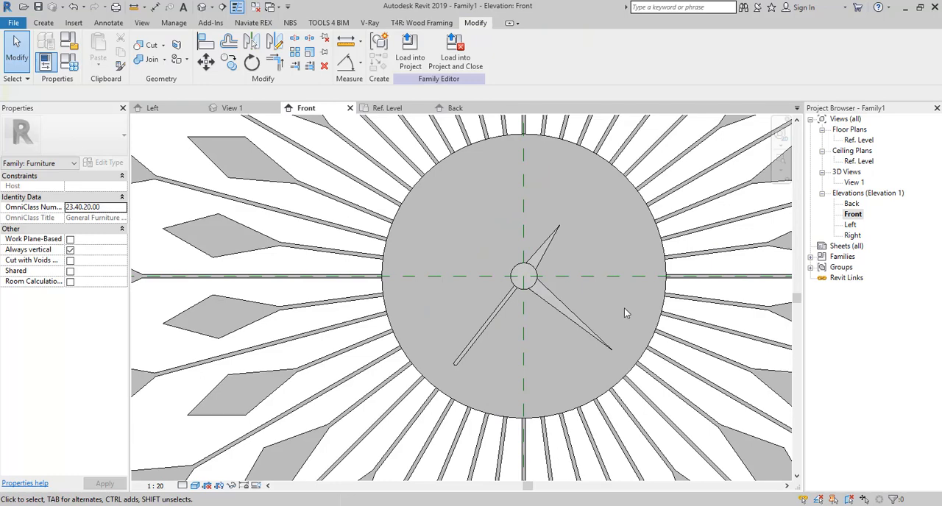
- Assign the Plastic, Opaque Black material from the AEC library to the long pointed hand
scroll(272, 342, down, 2)
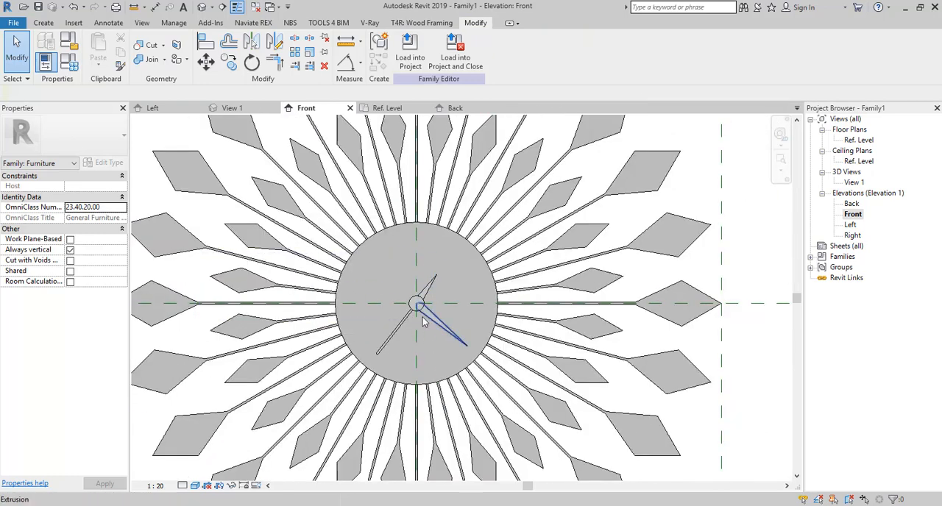
click(426, 321)
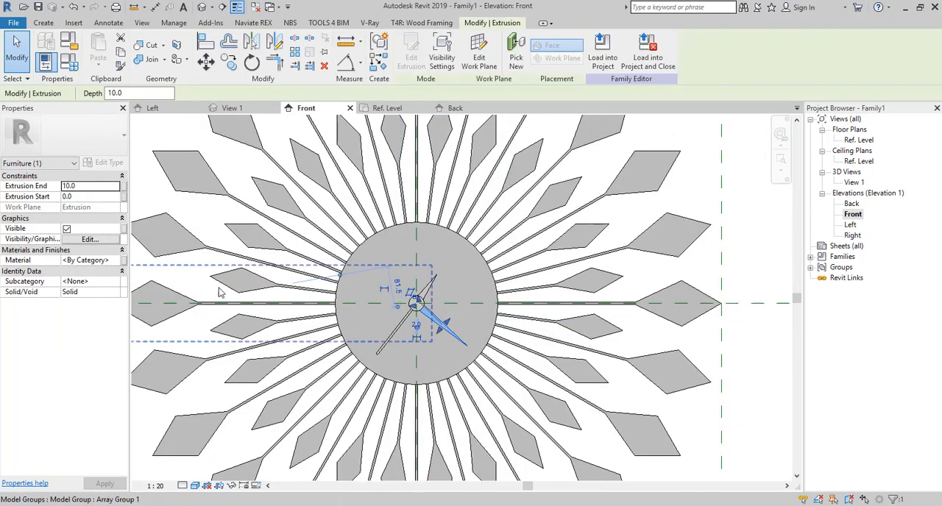
click(114, 261)
click(122, 261)
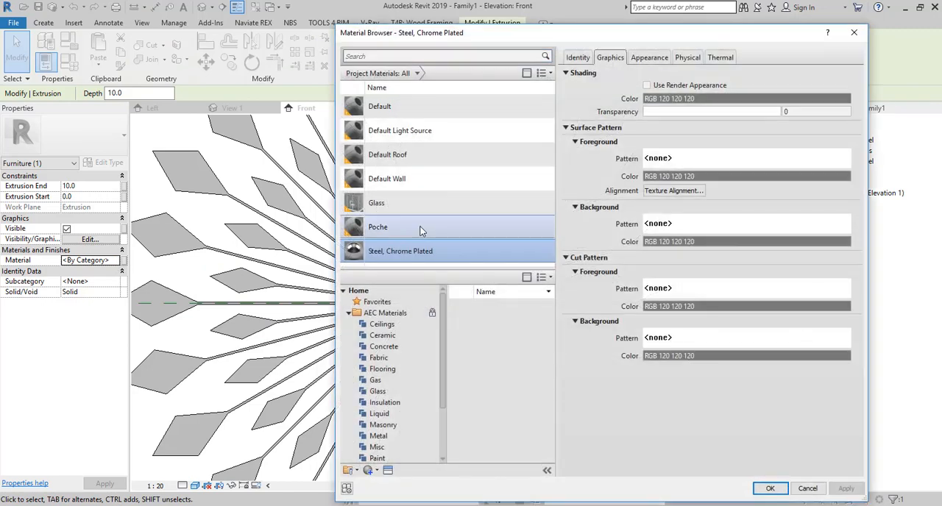
click(412, 60)
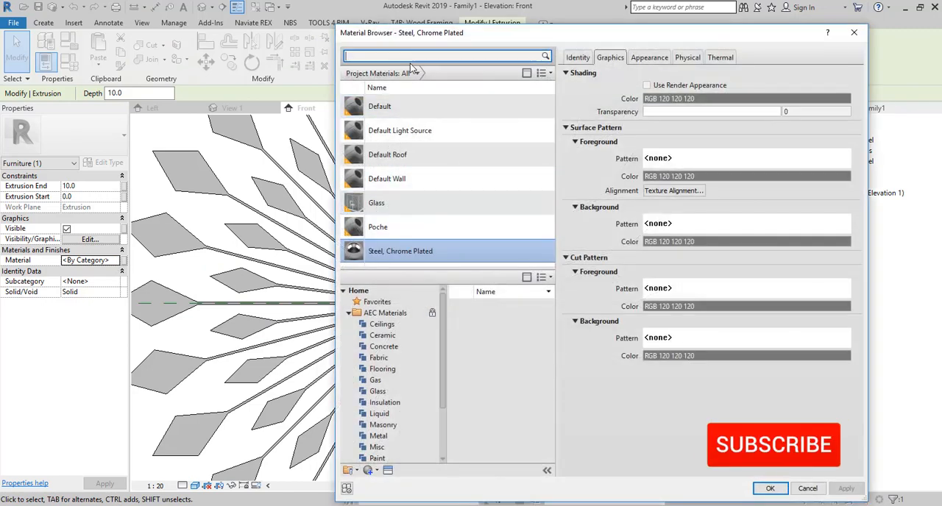
text(bla)
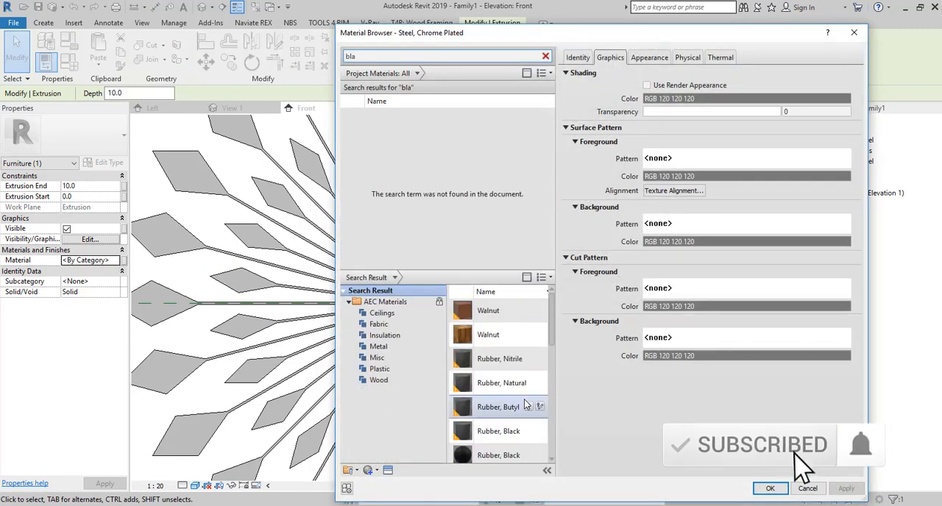
scroll(515, 419, down, 3)
click(527, 411)
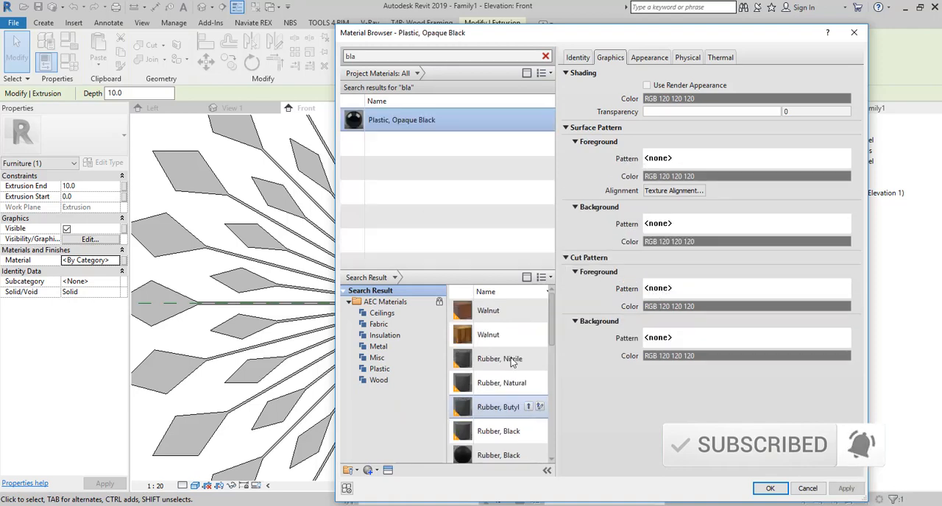
double_click(394, 126)
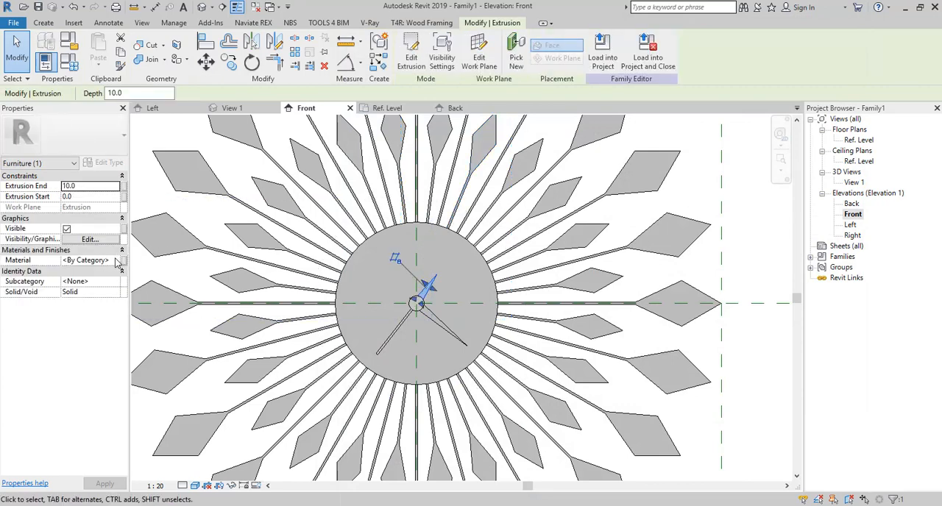
- Assign Plastic, Opaque Black to the short pointed hand and the thin hand
click(119, 262)
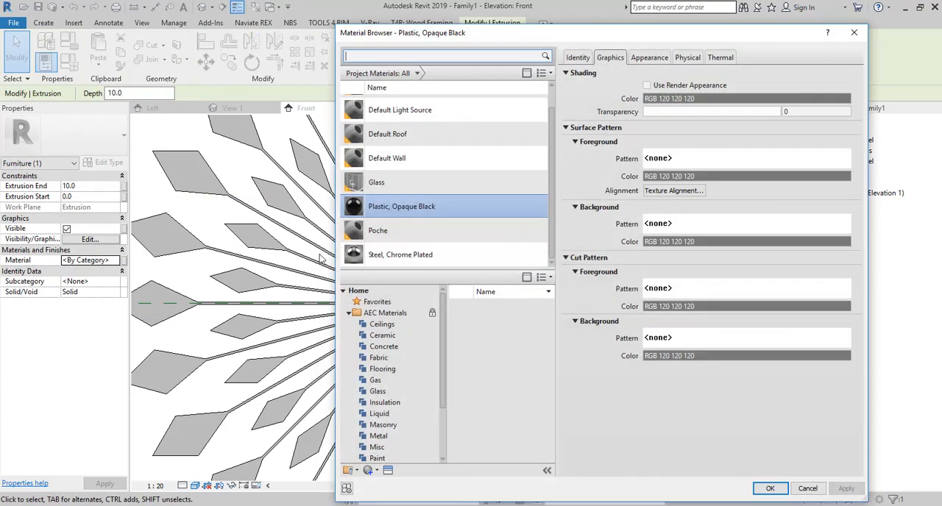
click(769, 489)
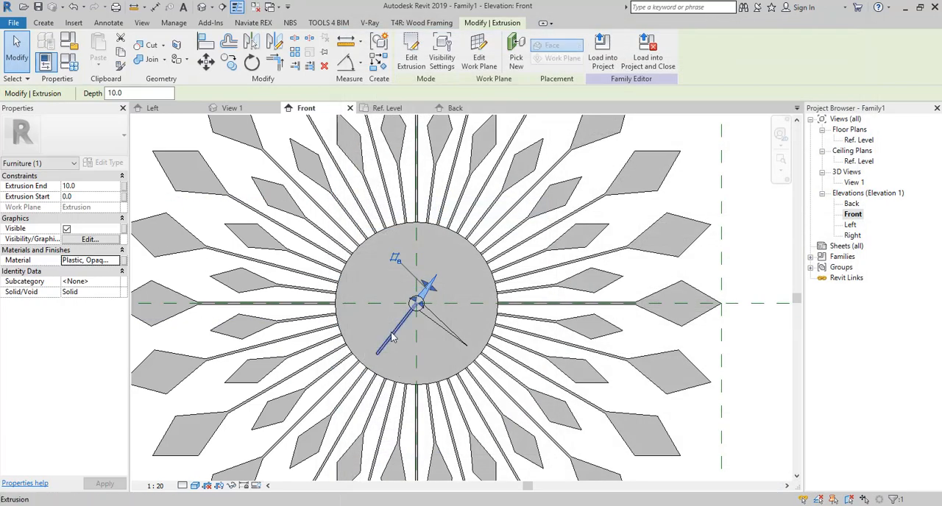
click(119, 261)
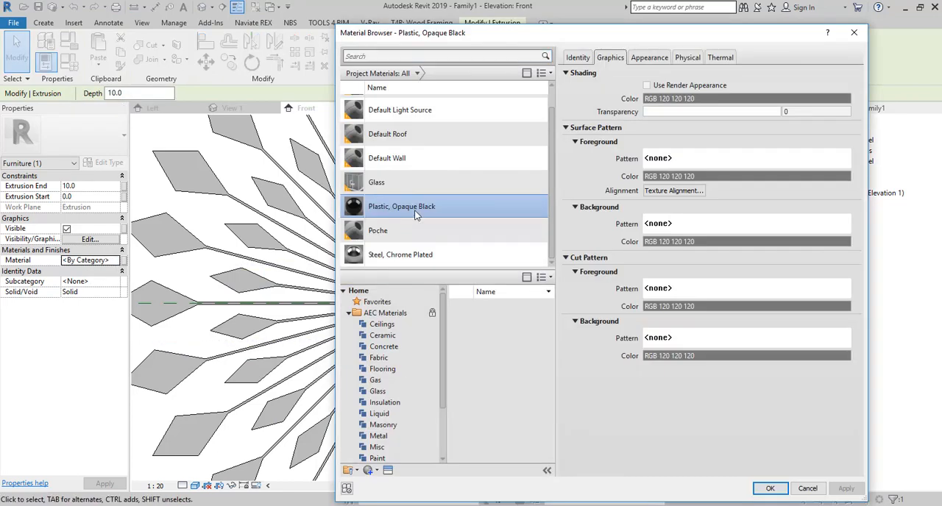
double_click(416, 213)
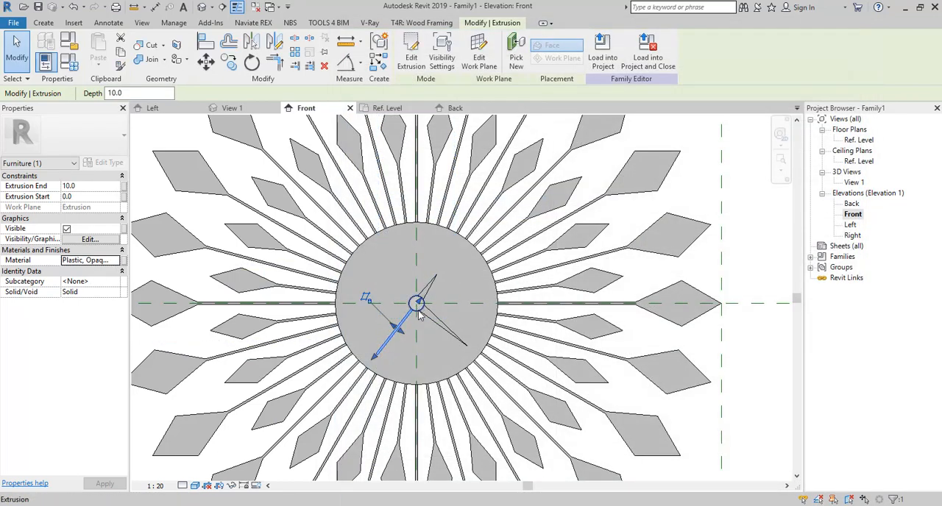
- Assign the Steel, Chrome Plated material to the small central cylinder
click(418, 311)
click(114, 261)
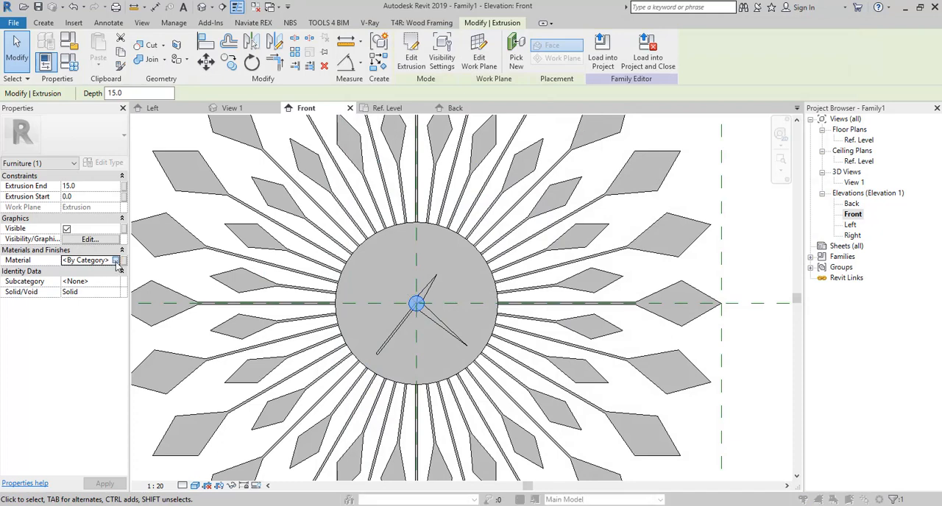
click(116, 261)
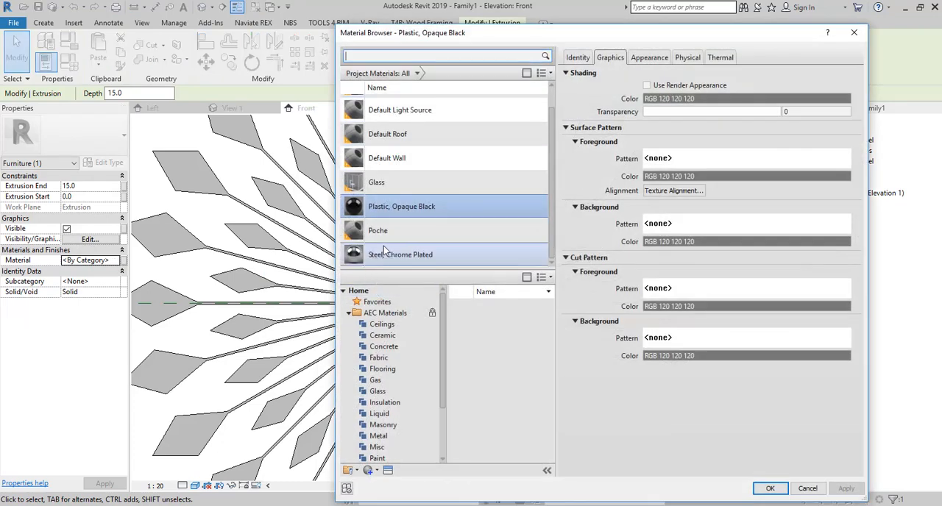
click(401, 307)
click(769, 488)
click(742, 247)
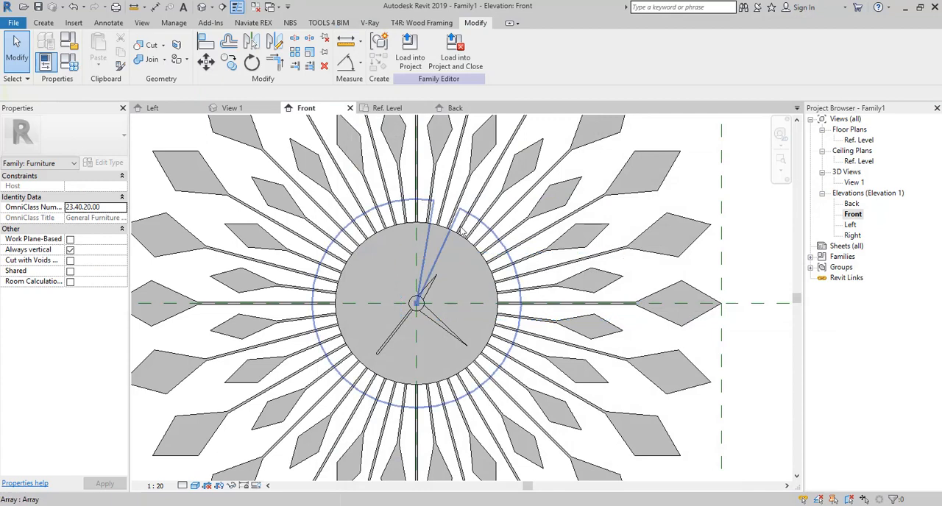
- Create a model text reading 12 and place it on the face of the clock disc
click(44, 23)
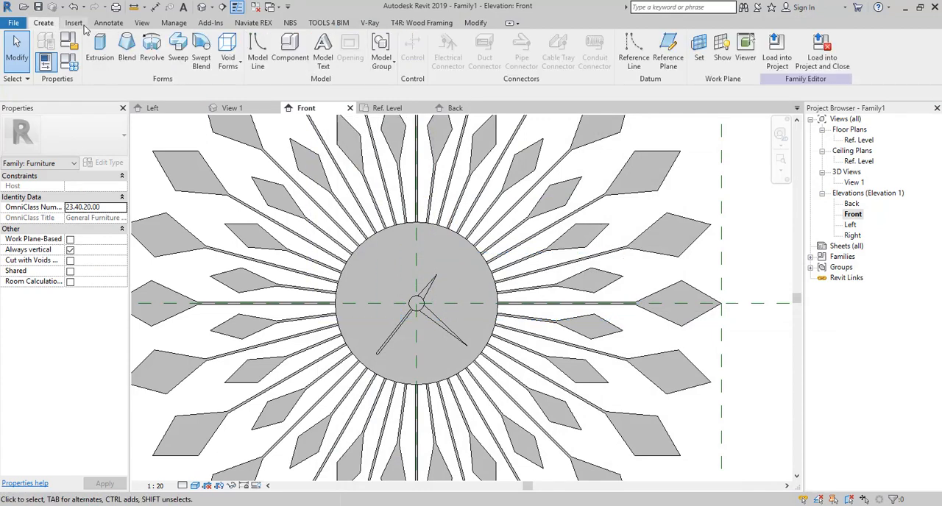
click(323, 53)
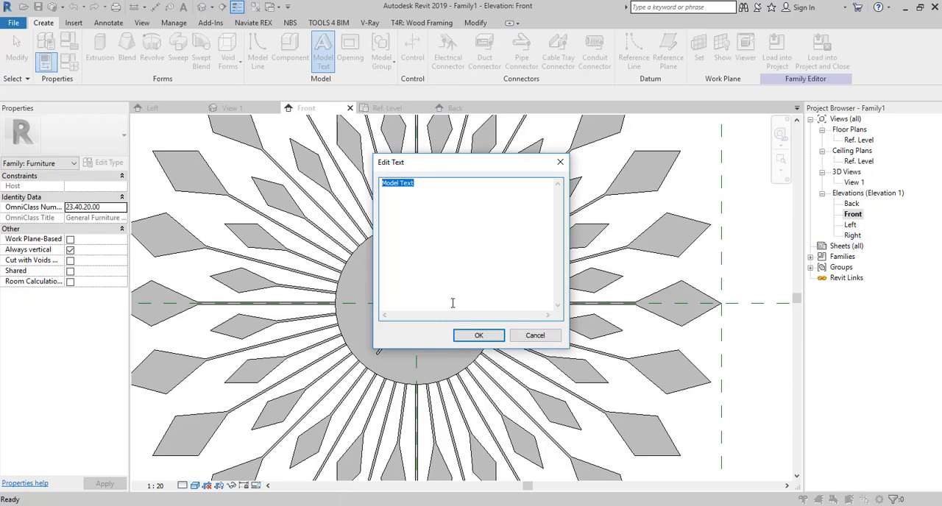
click(479, 335)
drag(431, 185, 343, 182)
text(120)
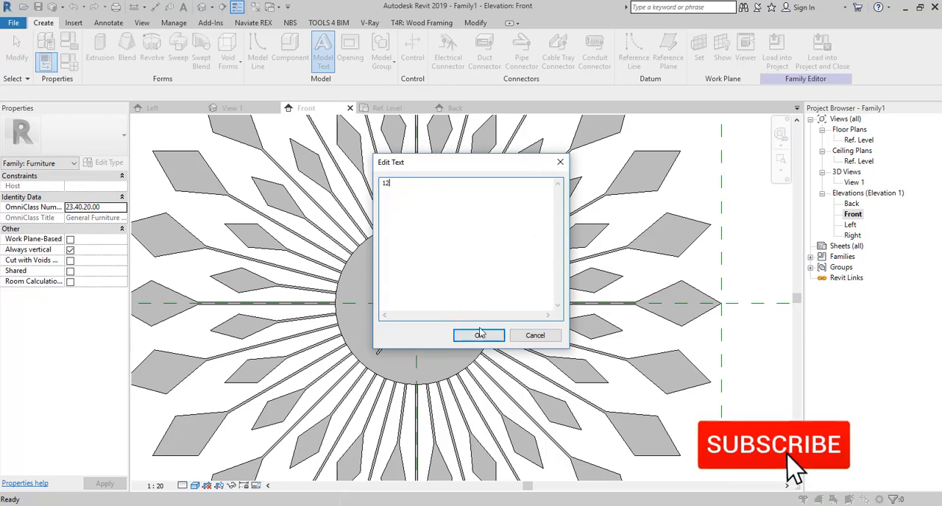
click(480, 335)
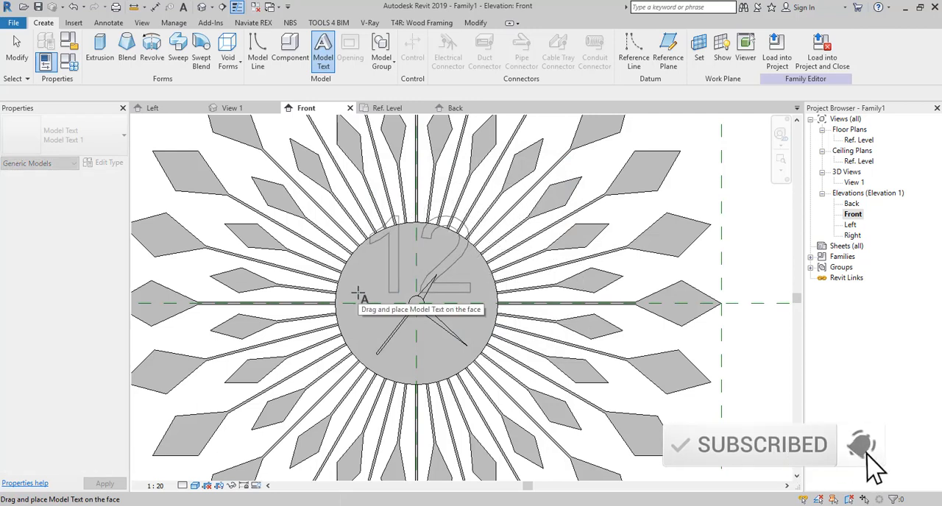
click(357, 293)
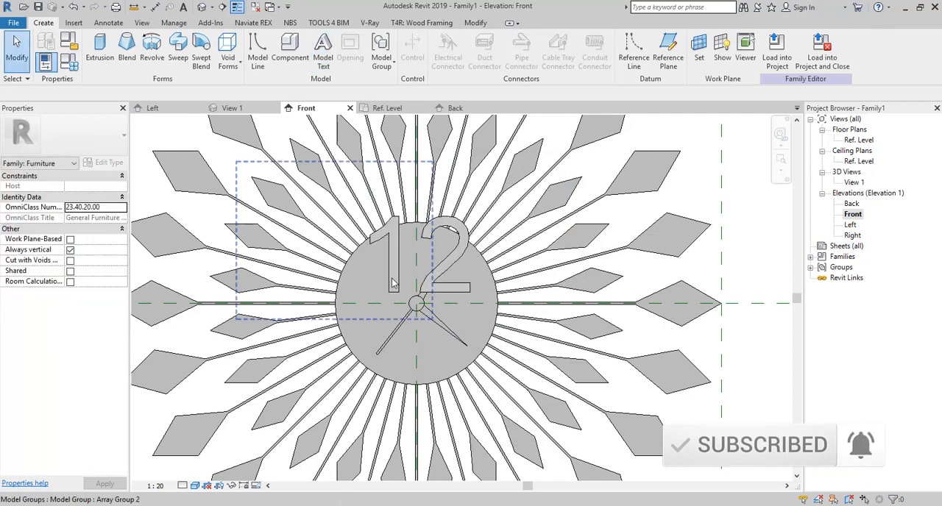
- Set the 12 model text's depth to 5 mm and its type's text size to 25 mm
click(375, 281)
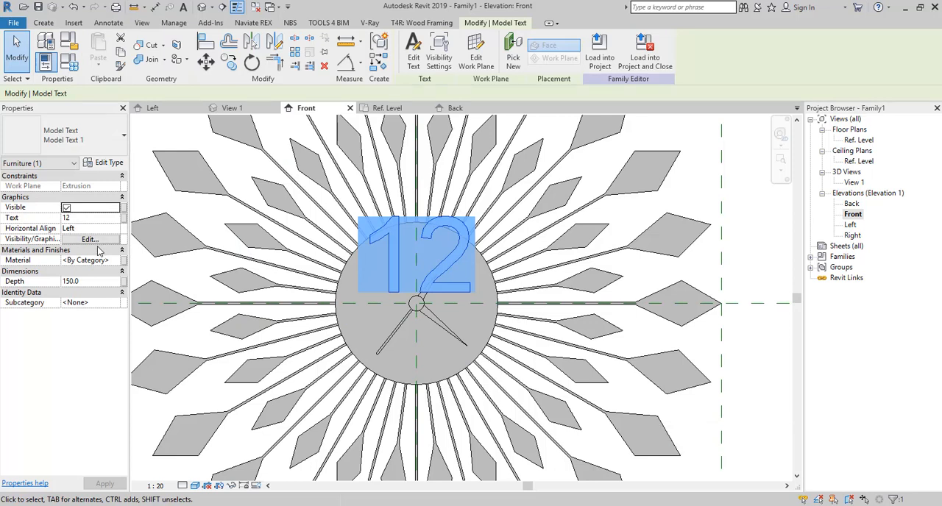
click(92, 284)
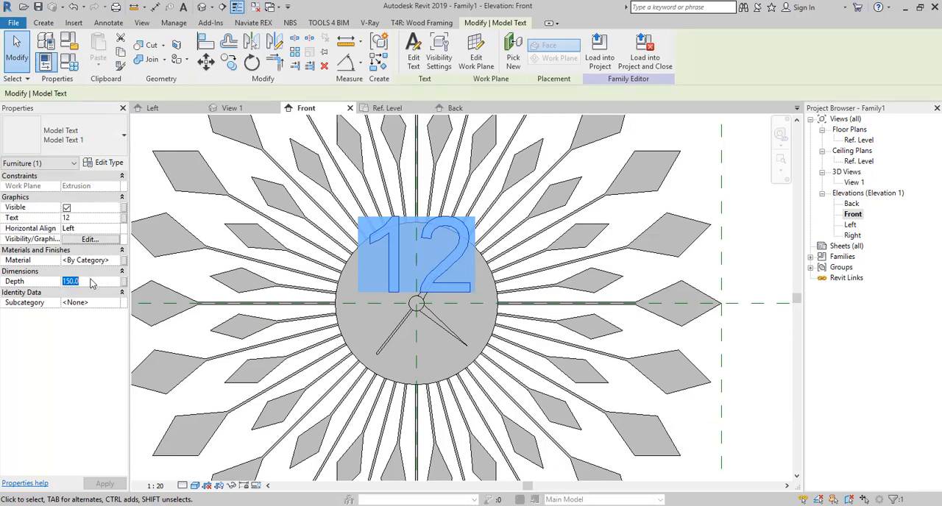
click(107, 163)
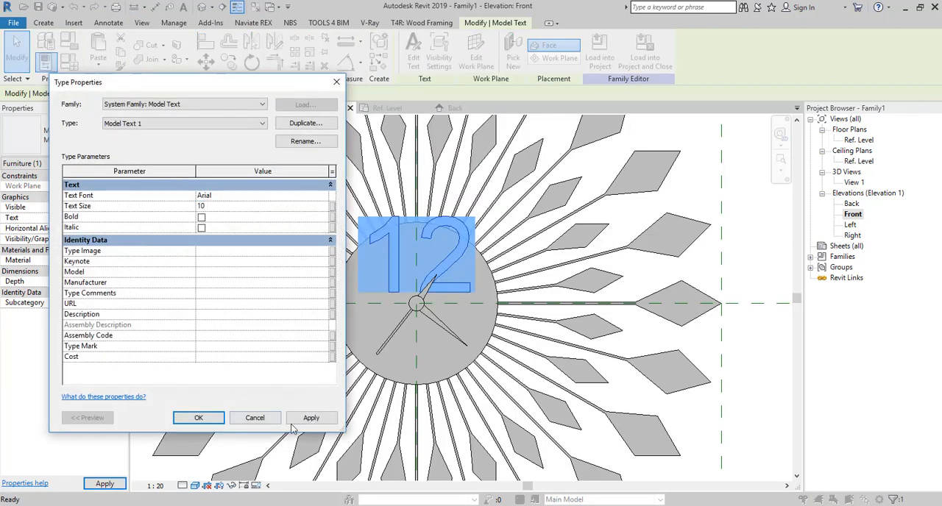
click(293, 424)
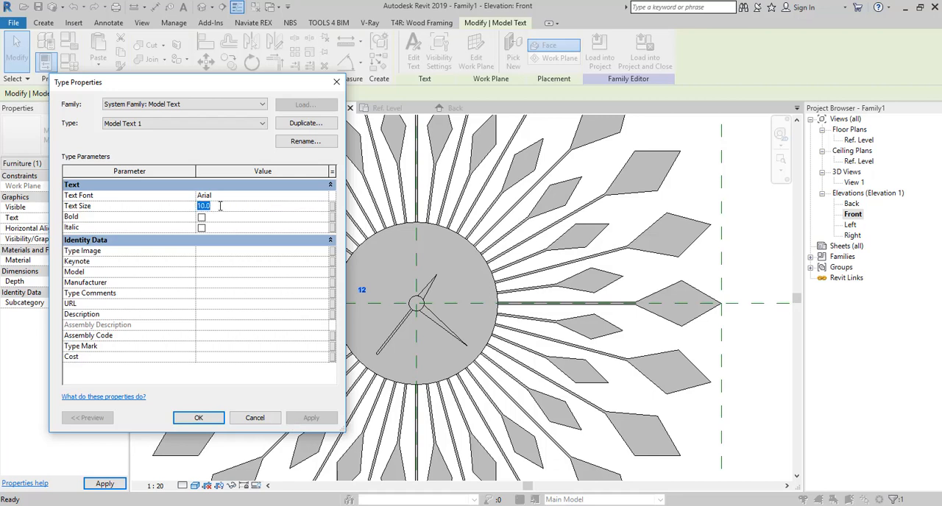
text(20)
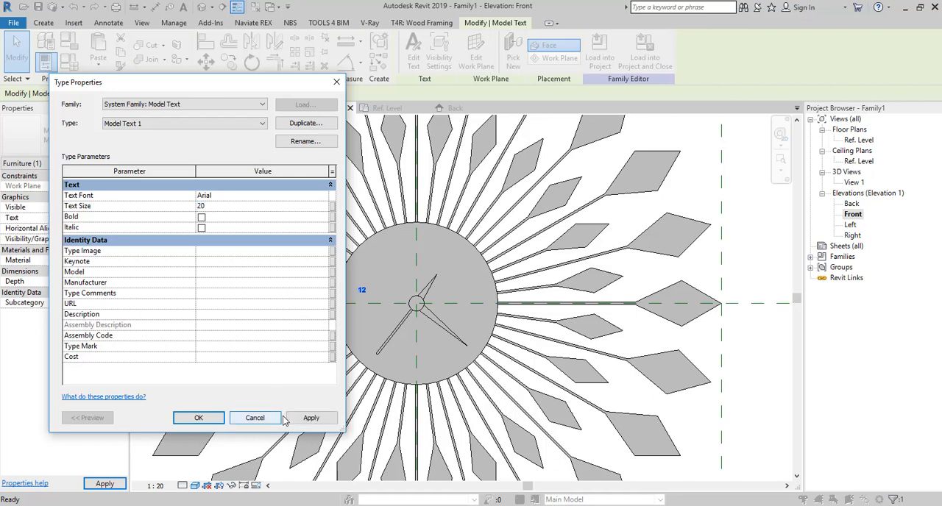
click(291, 419)
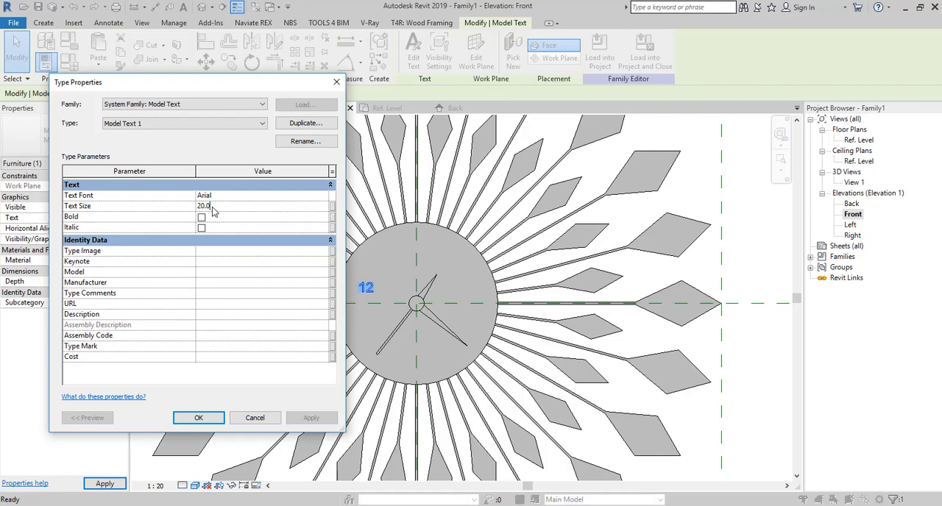
text(25)
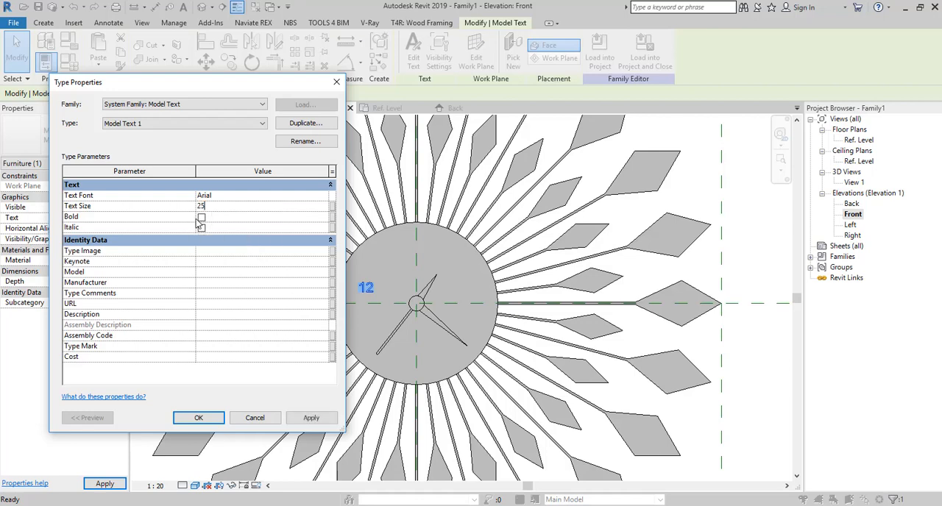
click(310, 422)
click(212, 416)
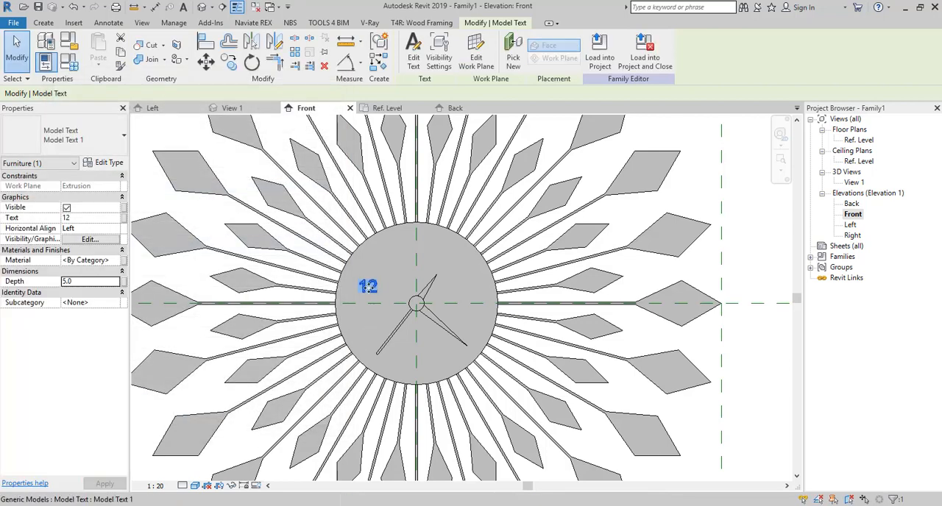
- Move the 12 onto the vertical centre line just inside the disc's upper edge, checking its depth in the Left elevation
drag(416, 234, 417, 235)
click(740, 177)
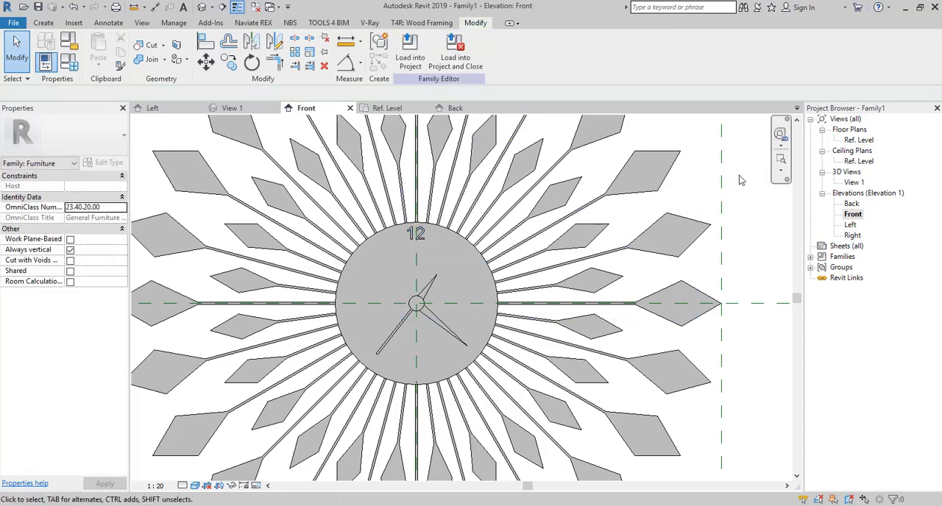
double_click(852, 225)
scroll(560, 265, up, 4)
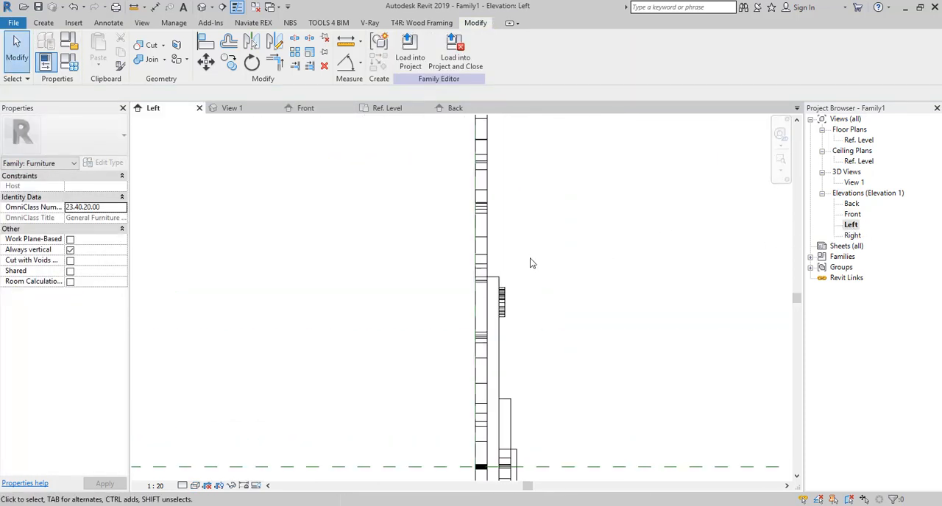
double_click(854, 215)
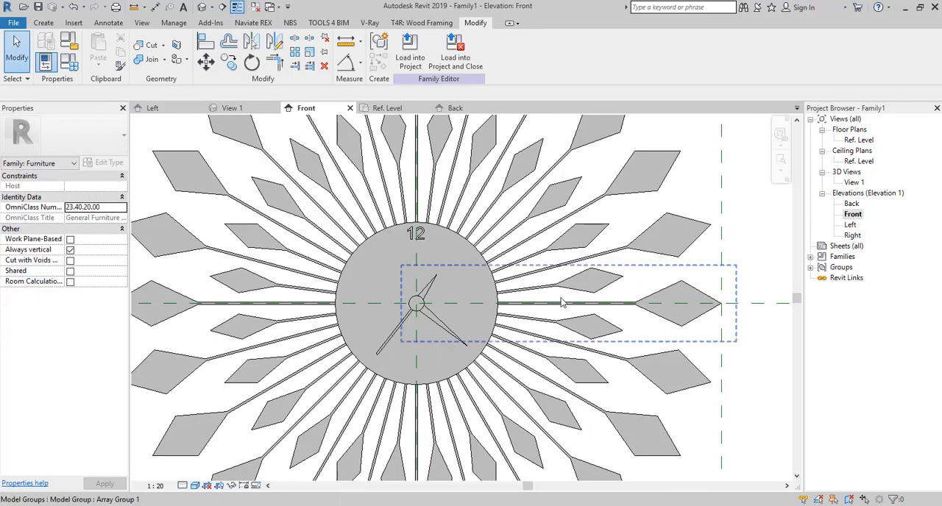
scroll(477, 254, up, 4)
click(477, 254)
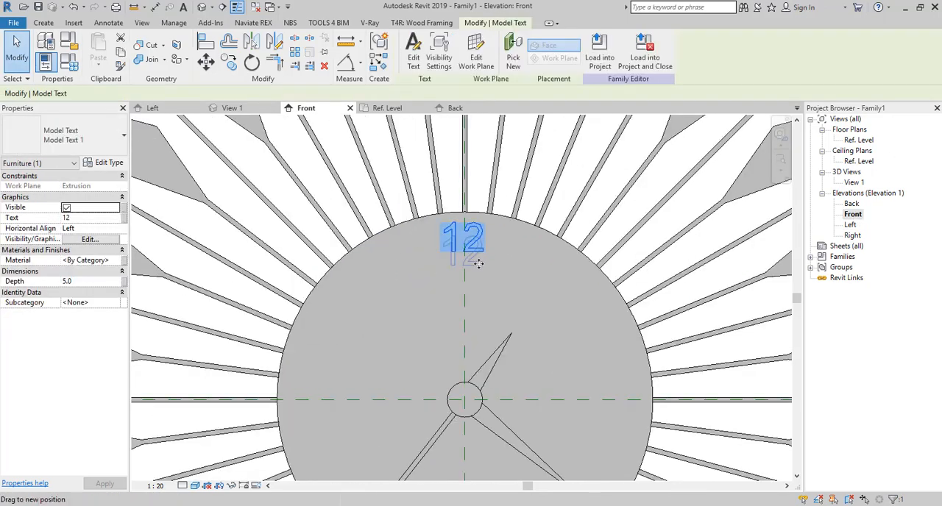
- Assign the Plastic, Opaque Black material to the 12 model text
scroll(491, 258, down, 3)
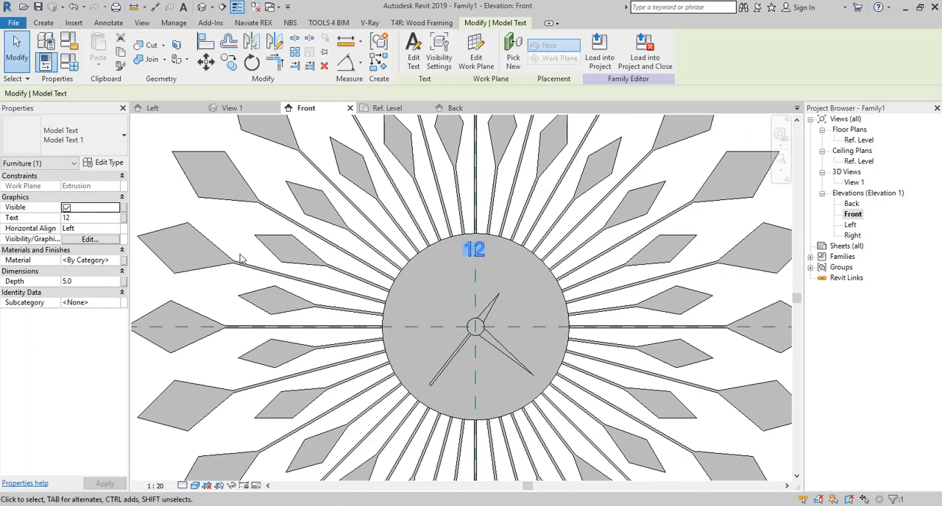
click(116, 261)
click(117, 261)
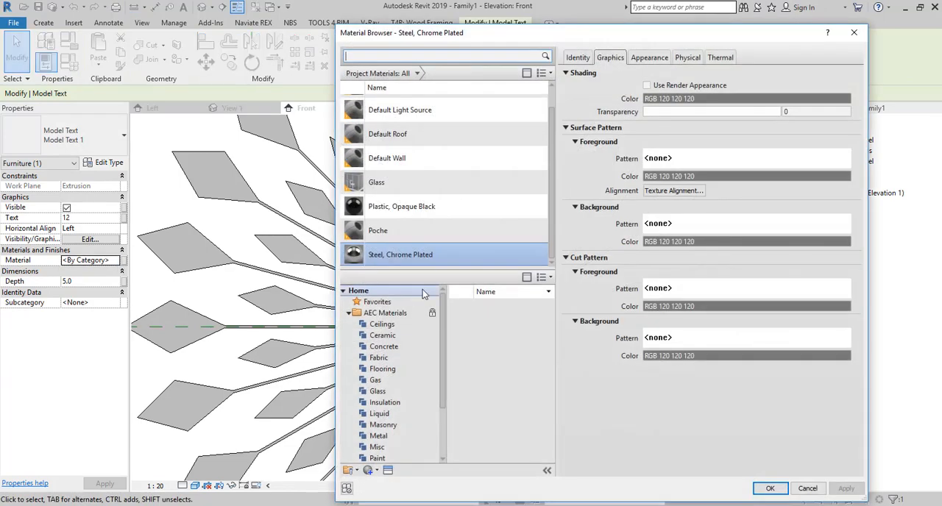
double_click(426, 211)
click(170, 214)
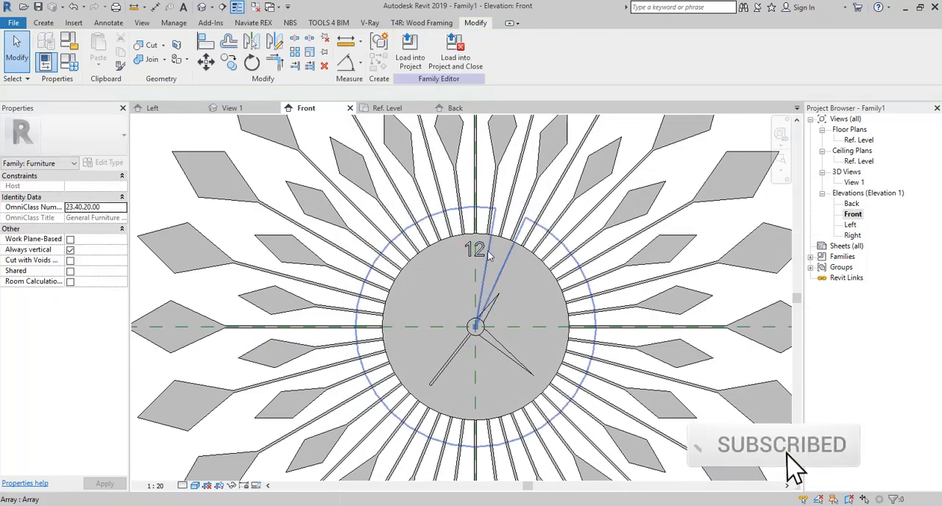
- Copy the 12 model text to the 3, 6 and 9 o'clock positions on the clock disc
click(484, 255)
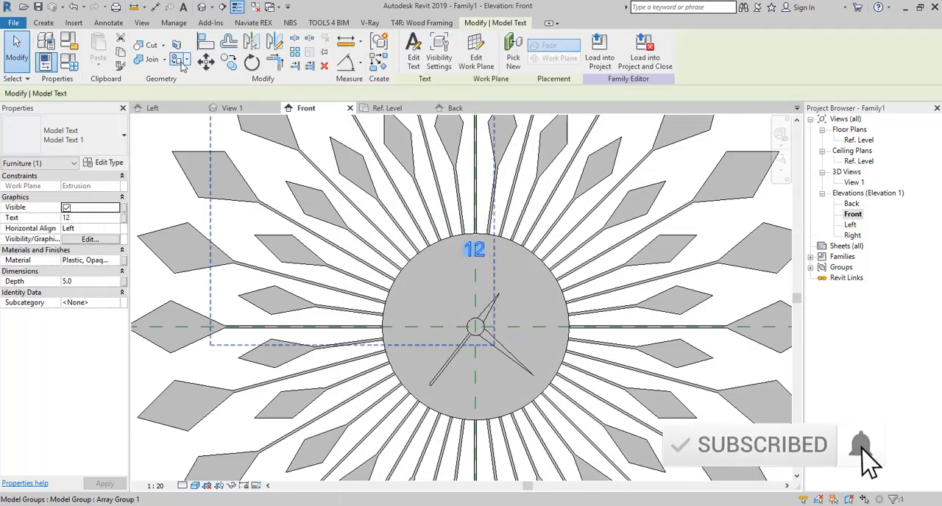
click(229, 63)
click(478, 250)
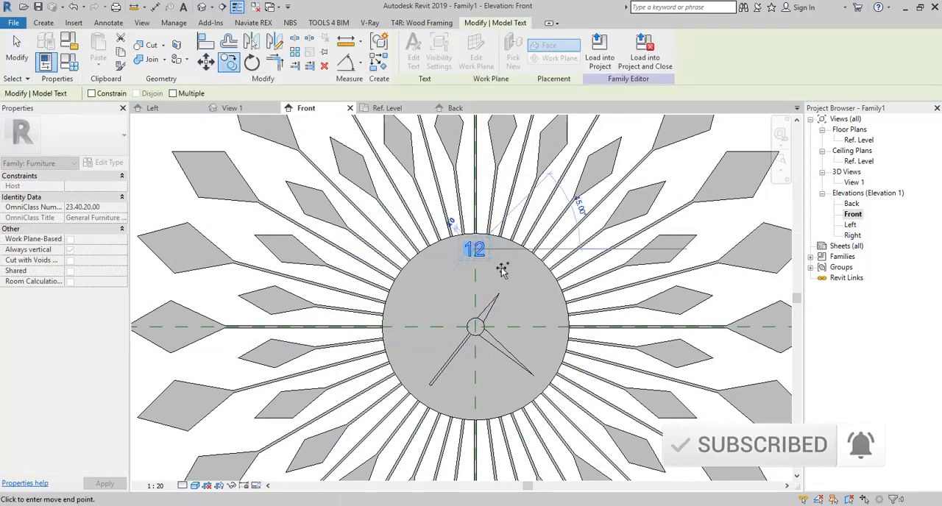
click(555, 327)
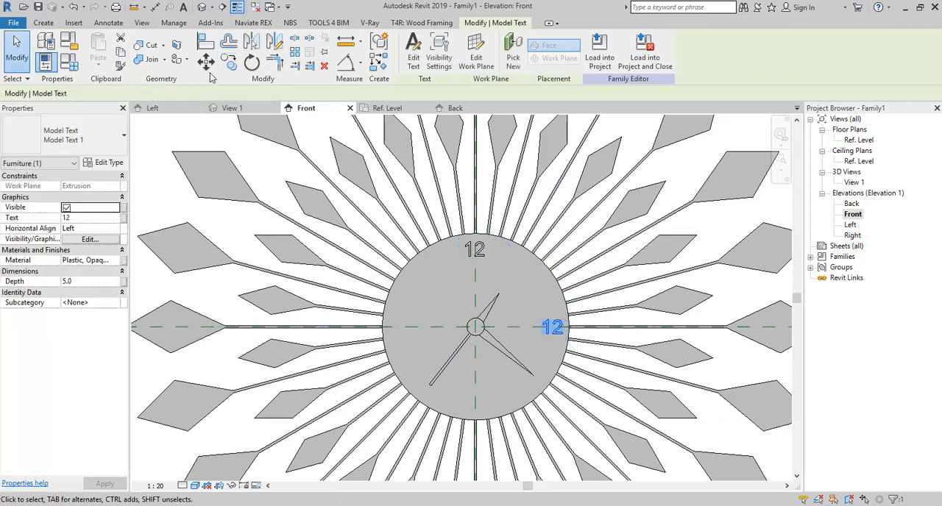
click(229, 63)
click(173, 94)
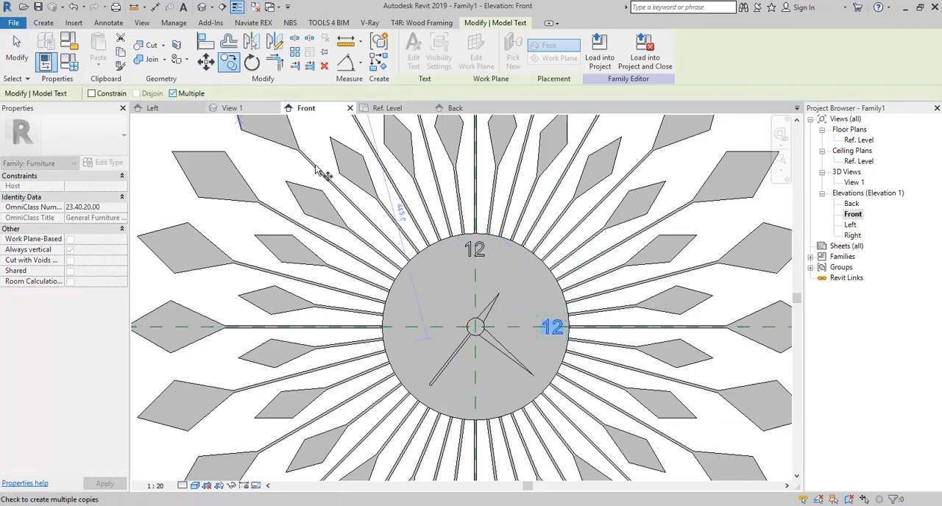
click(553, 326)
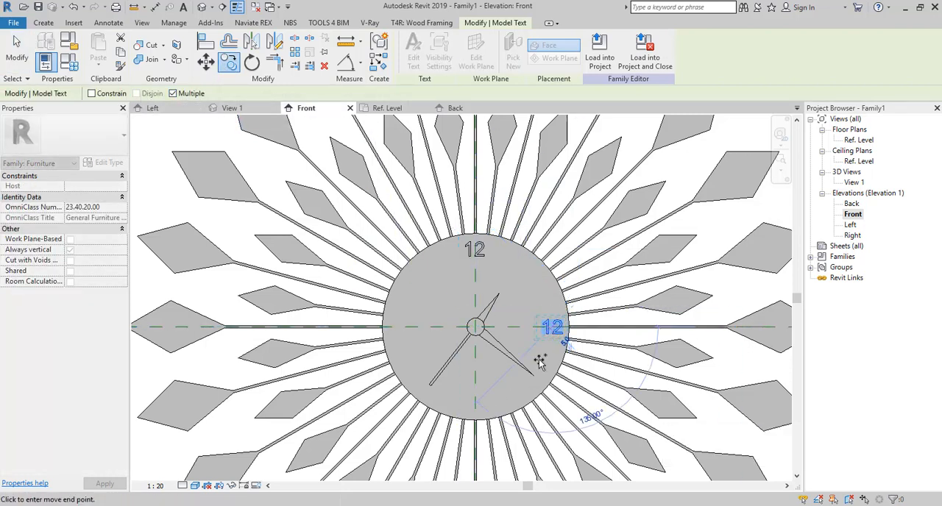
click(476, 405)
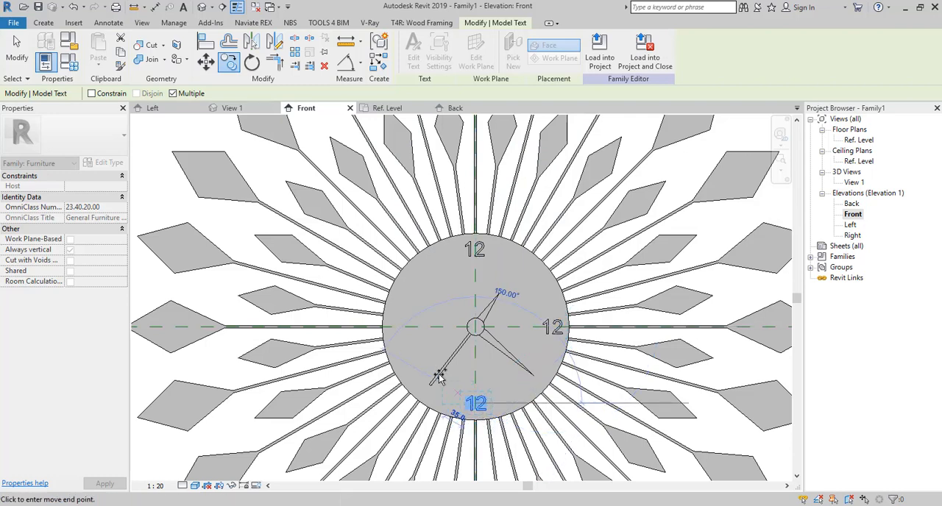
click(401, 328)
key(Escape)
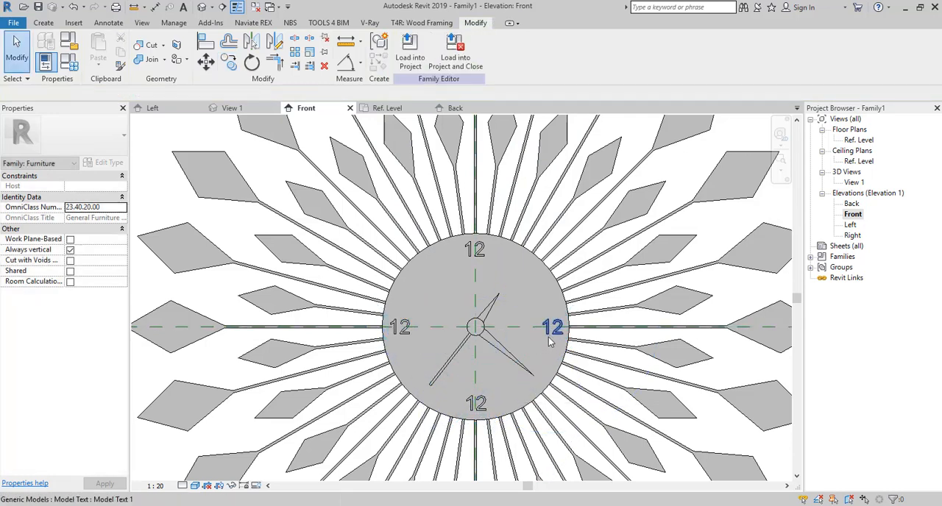
- Change the wording of the model text at the 6 o'clock position to 6
click(553, 329)
click(96, 218)
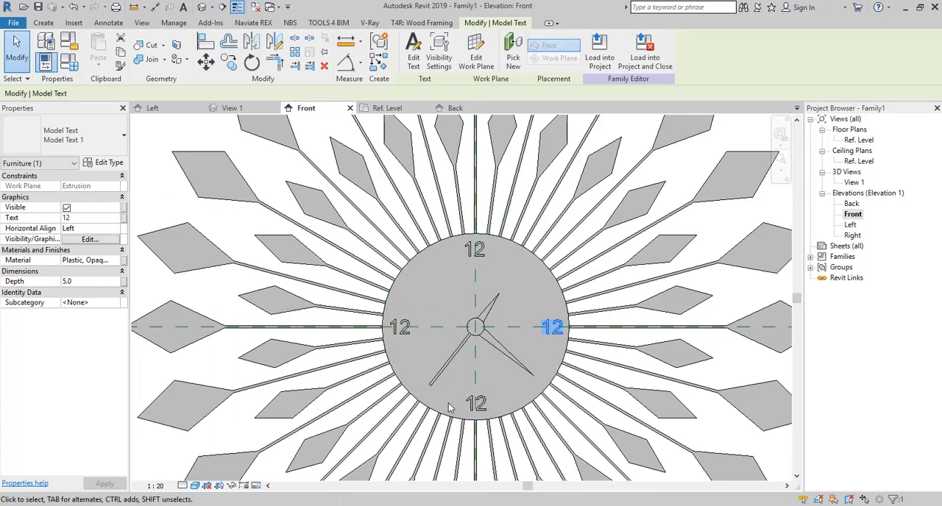
click(77, 218)
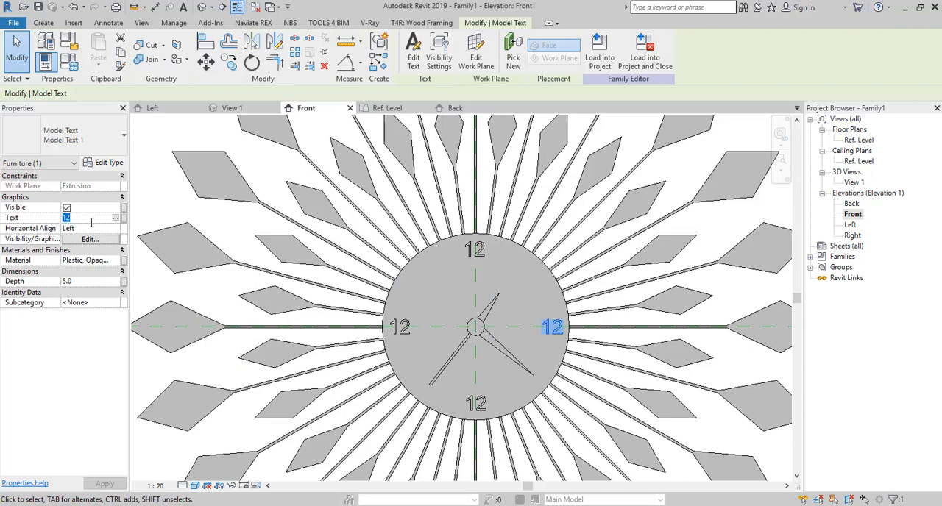
click(476, 403)
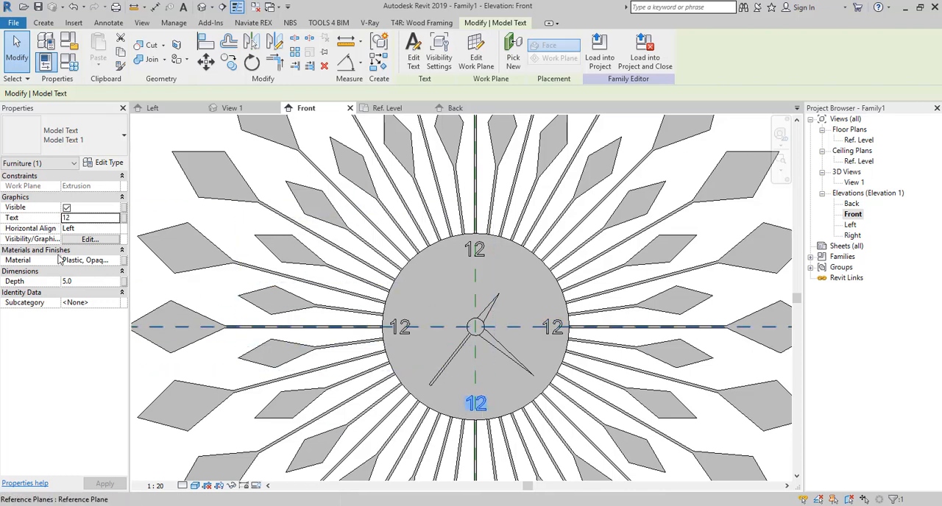
click(86, 218)
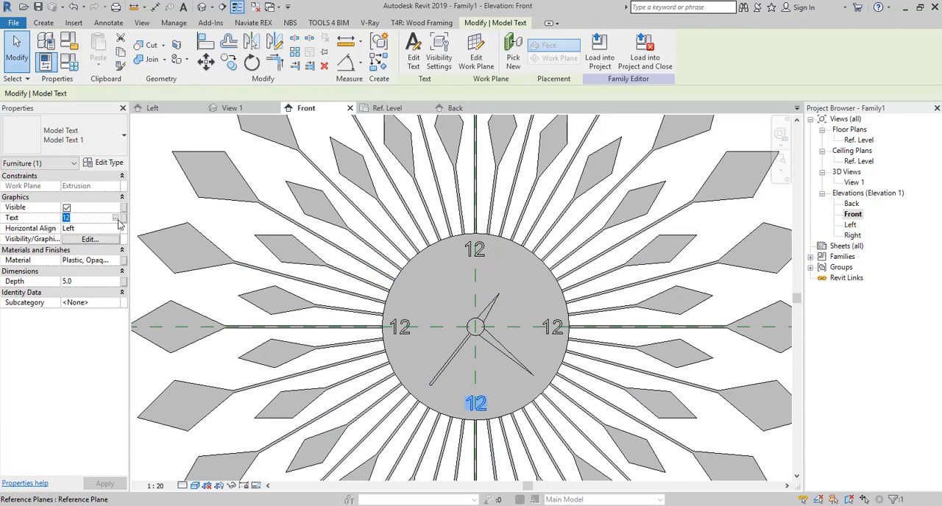
click(118, 219)
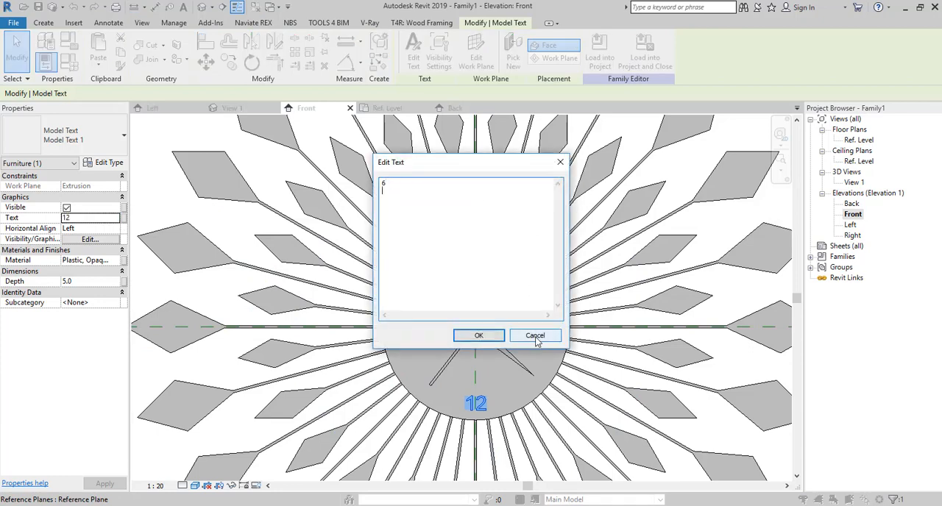
click(478, 335)
- Change the model text at the 3 o'clock position to 3 and the one at 9 o'clock to 9
click(552, 328)
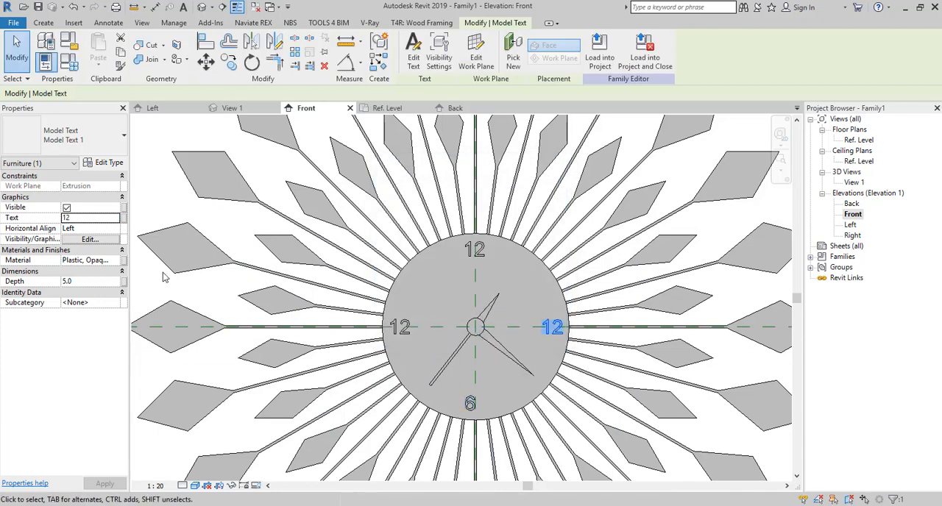
click(117, 219)
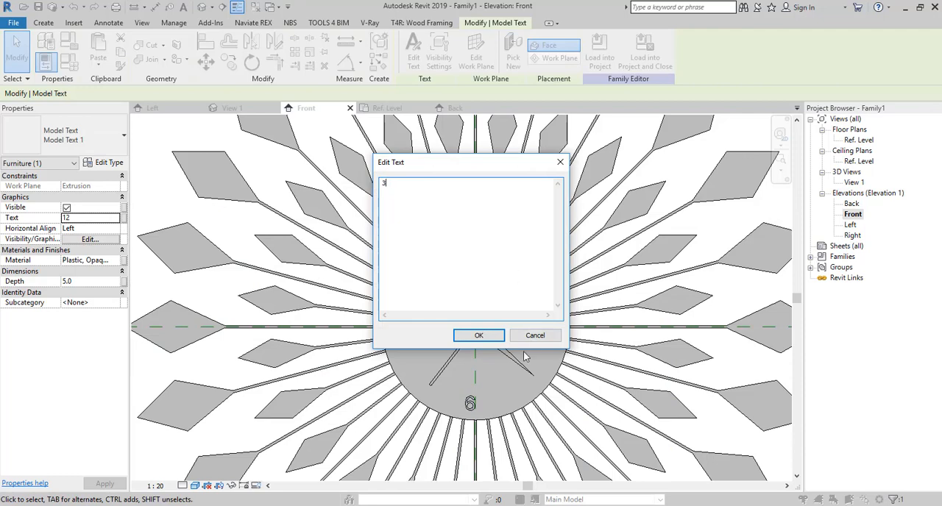
click(479, 336)
click(400, 327)
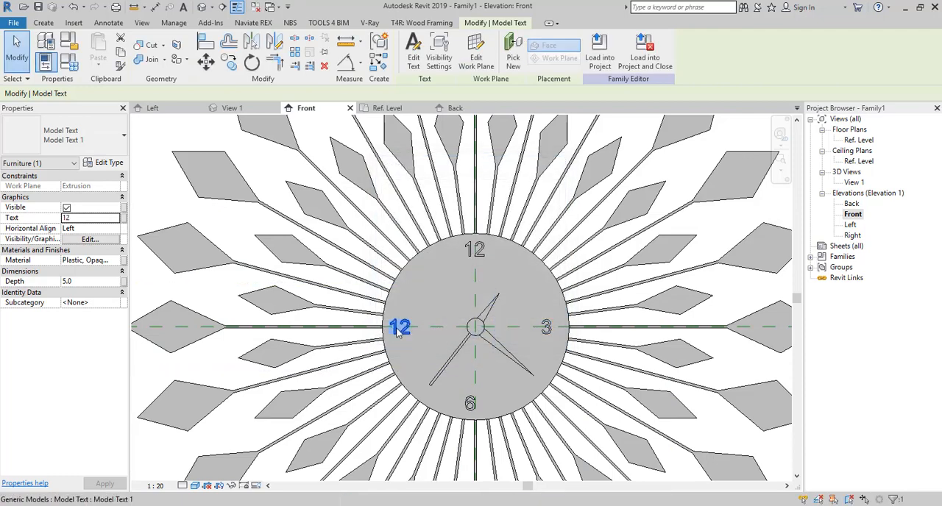
click(118, 219)
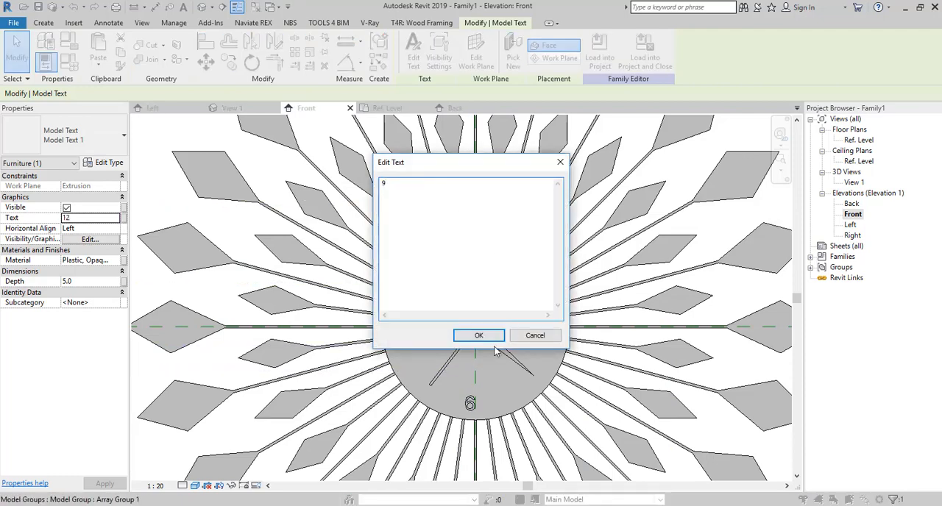
text(9)
click(478, 335)
- Shift the 6, 3 and 9 numerals slightly so they sit evenly around the disc's edge
mouse_move(475, 401)
mouse_down()
mouse_move(488, 405)
mouse_move(476, 403)
mouse_up()
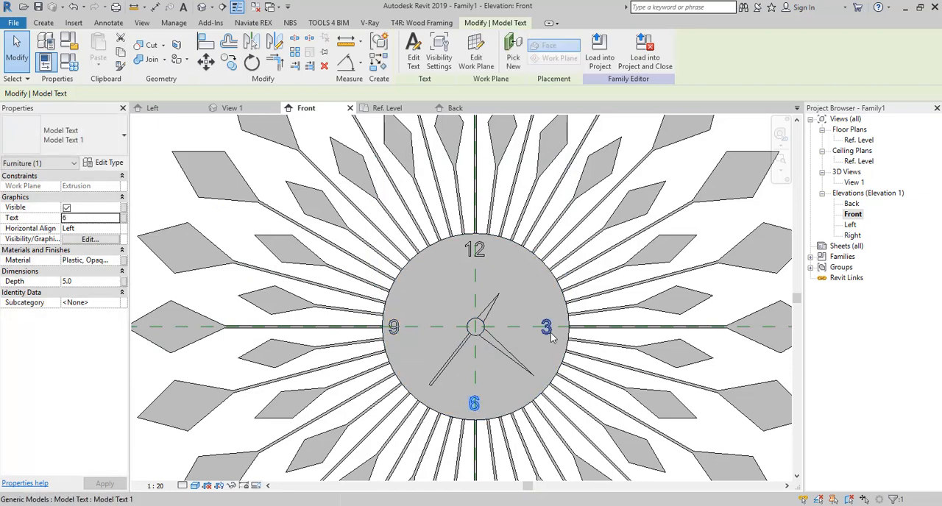
drag(548, 329, 564, 332)
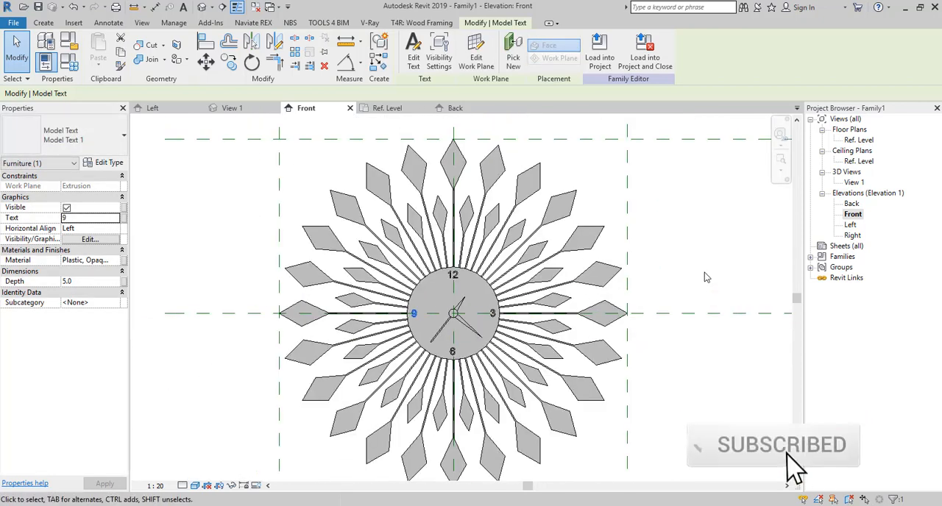
key(Escape)
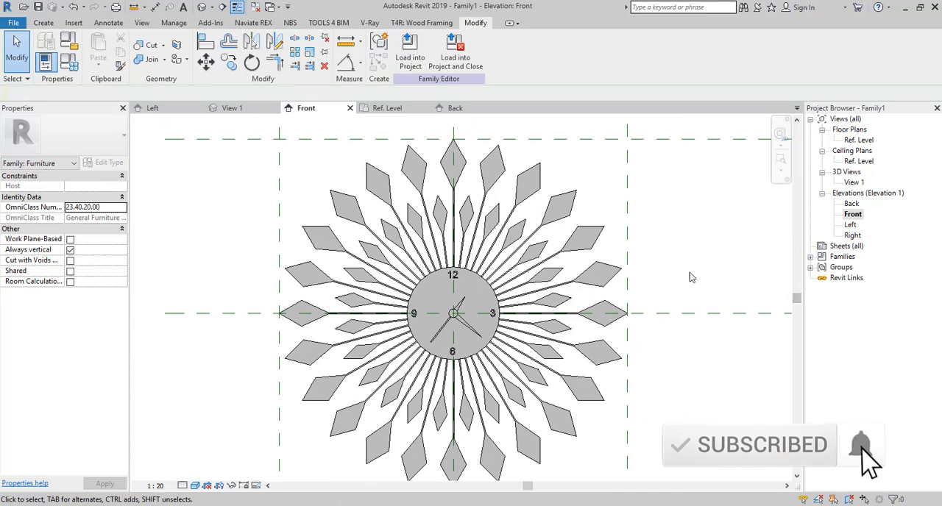
- Save the family in the Documents folder under the name Clock1
scroll(655, 338, down, 2)
click(37, 7)
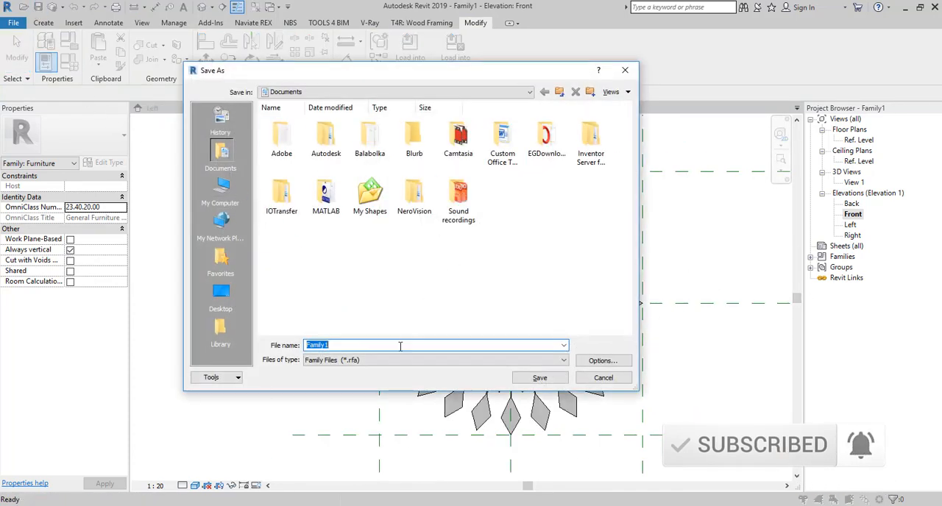
text(Cla)
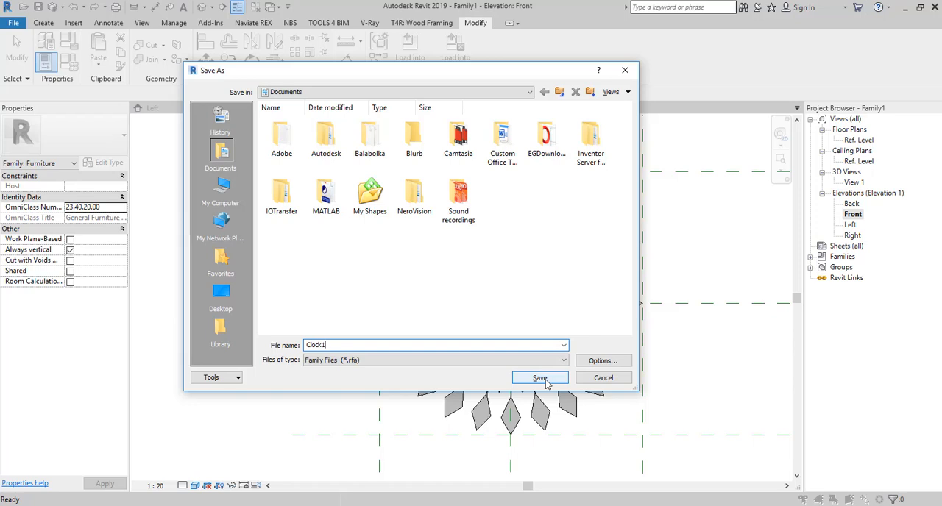
right_click(497, 280)
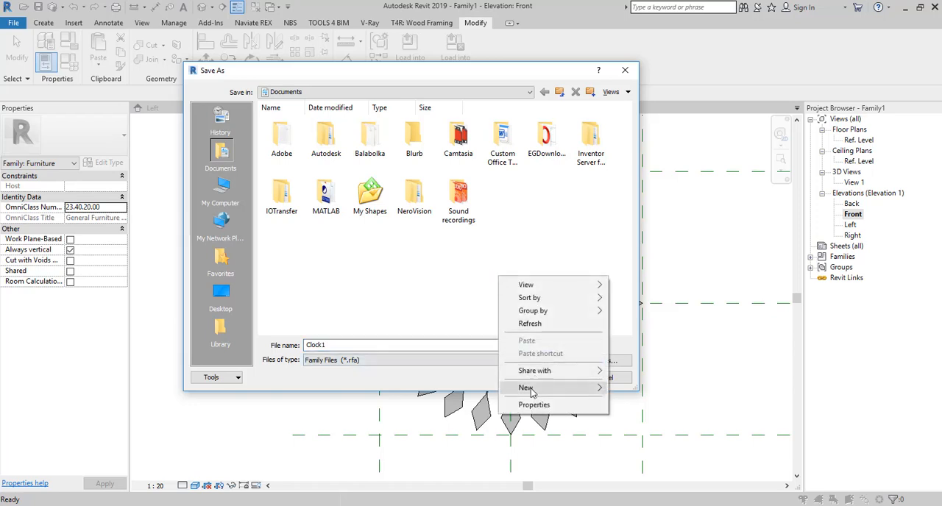
click(446, 254)
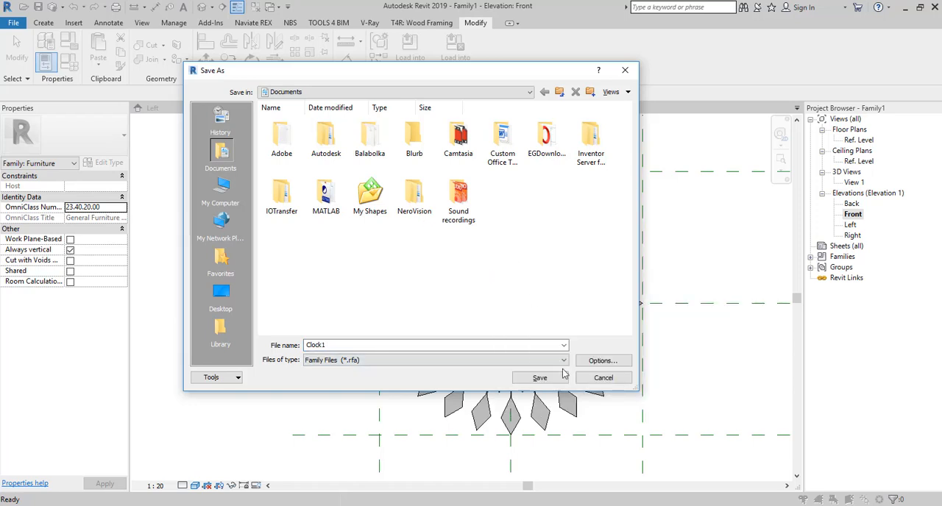
click(541, 378)
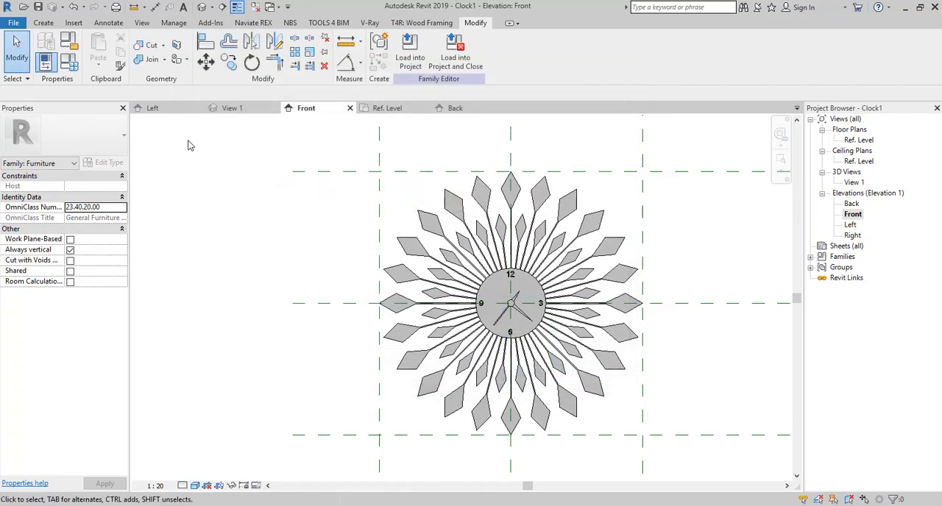
- Create a new project from the Architectural Template
click(14, 24)
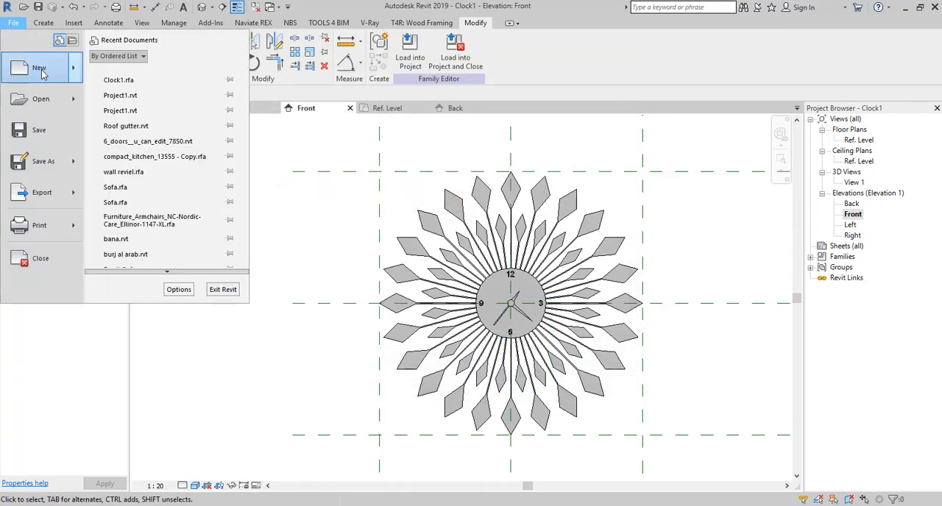
mouse_move(30, 69)
click(125, 72)
click(416, 227)
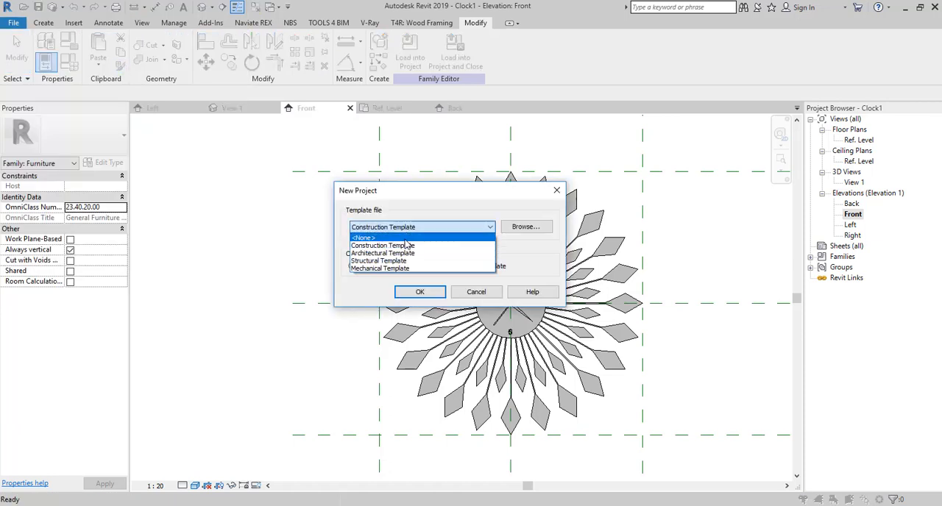
click(400, 253)
click(420, 292)
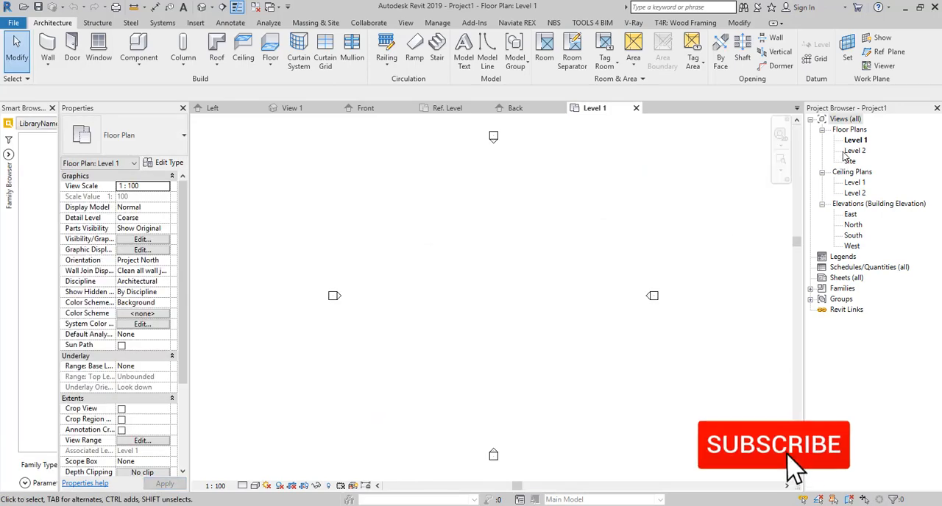
- Draw a straight horizontal Generic - 200mm wall between the elevation markers in the Level 1 floor plan
click(47, 48)
click(408, 263)
click(547, 262)
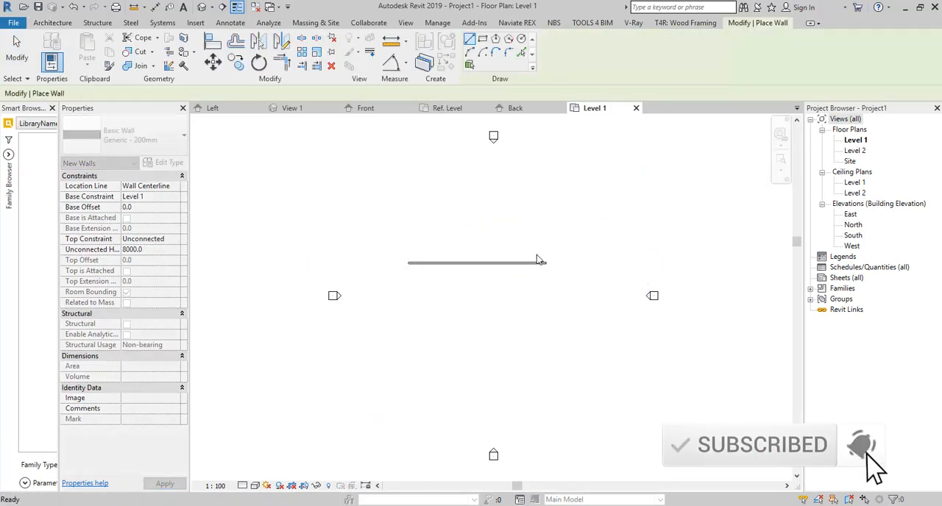
key(Escape)
key(Escape)
- Load the Clock1 family into the project and place it against the wall's south face, checking its placement in 3D
click(444, 109)
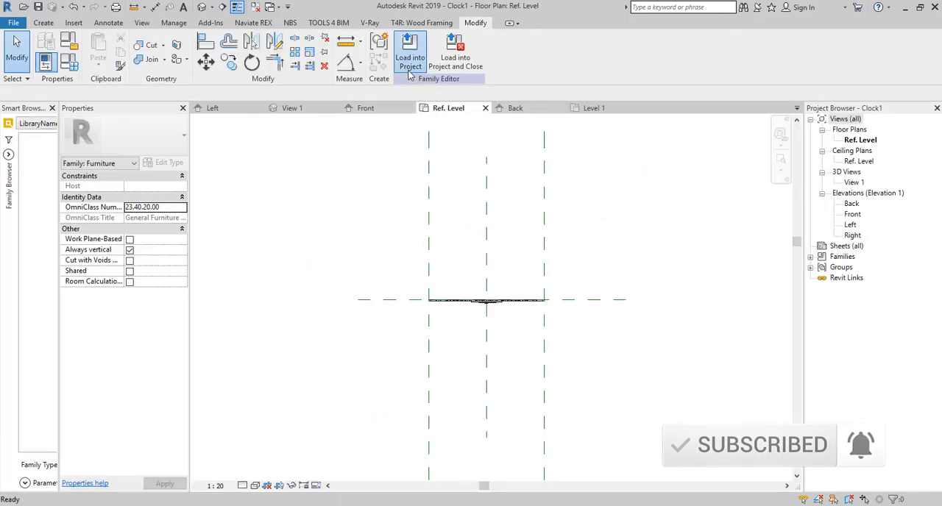
scroll(455, 276, up, 5)
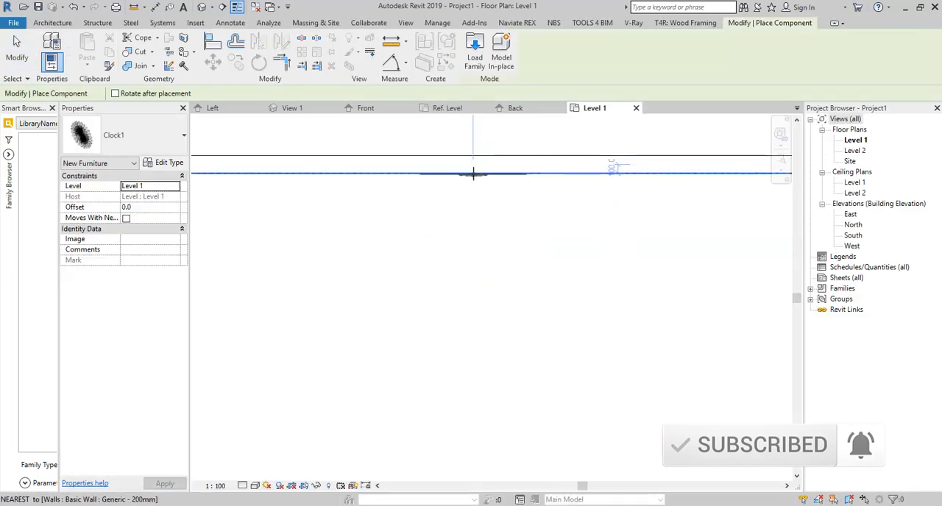
click(474, 175)
key(Escape)
scroll(494, 259, down, 4)
click(202, 7)
scroll(524, 308, up, 4)
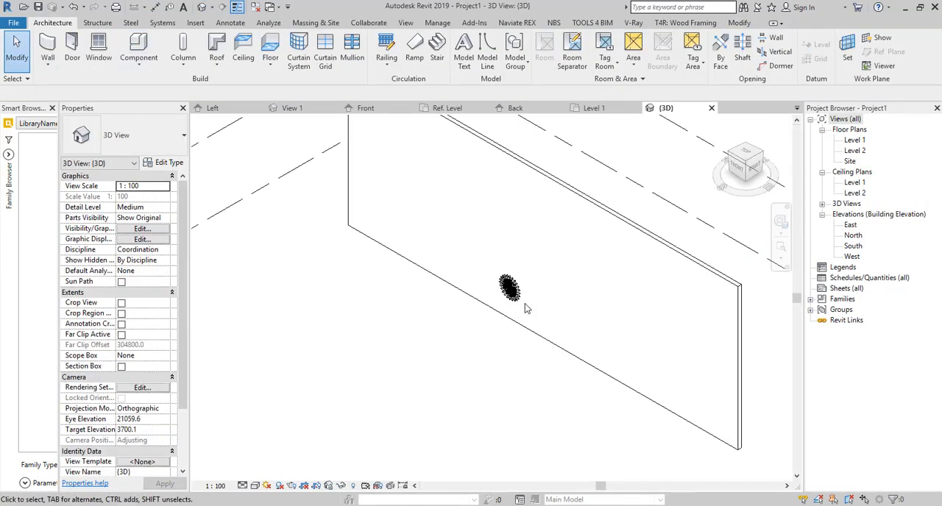
- Create a camera view from Level 1 facing the clock and extend its crop region downward to include the whole clock
double_click(855, 139)
click(213, 8)
click(227, 37)
click(486, 286)
click(486, 219)
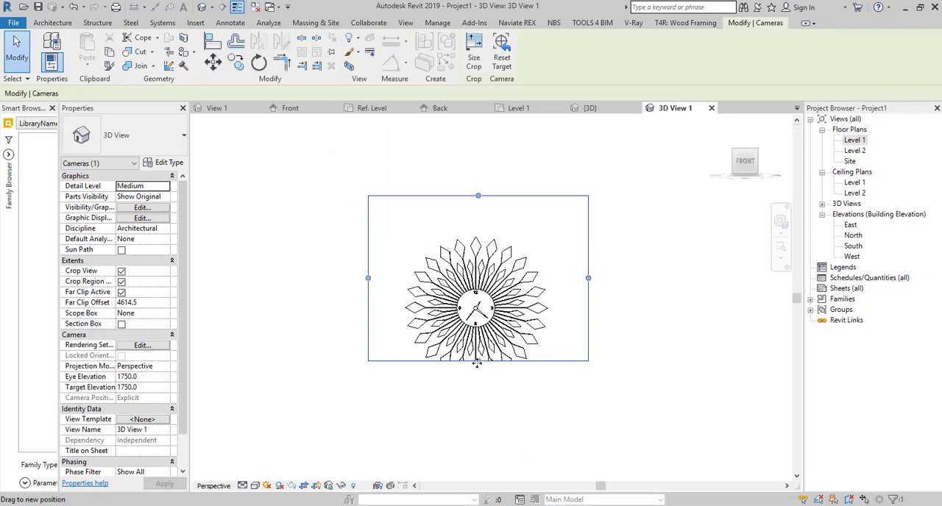
drag(478, 361, 478, 418)
scroll(491, 371, up, 2)
- Render the camera view at High quality with printer resolution at 150 DPI
click(406, 23)
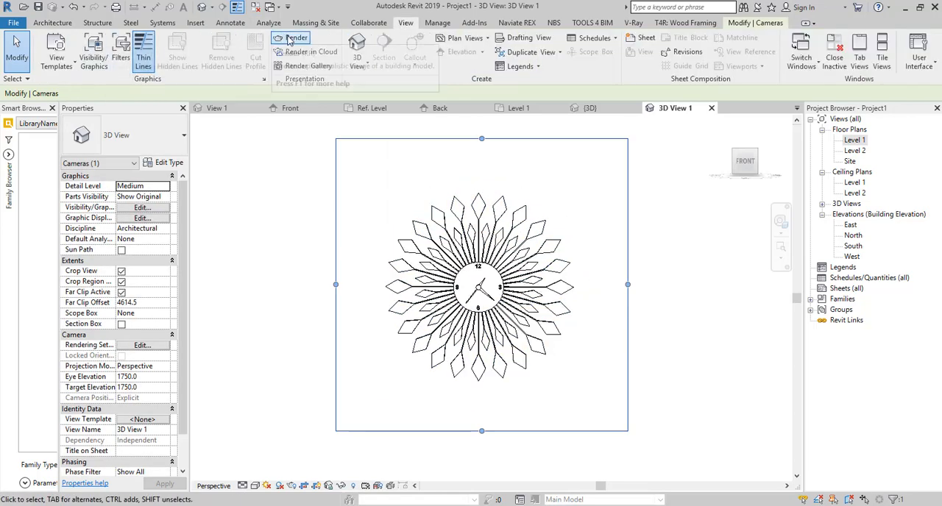
click(296, 38)
click(115, 60)
click(92, 89)
click(73, 102)
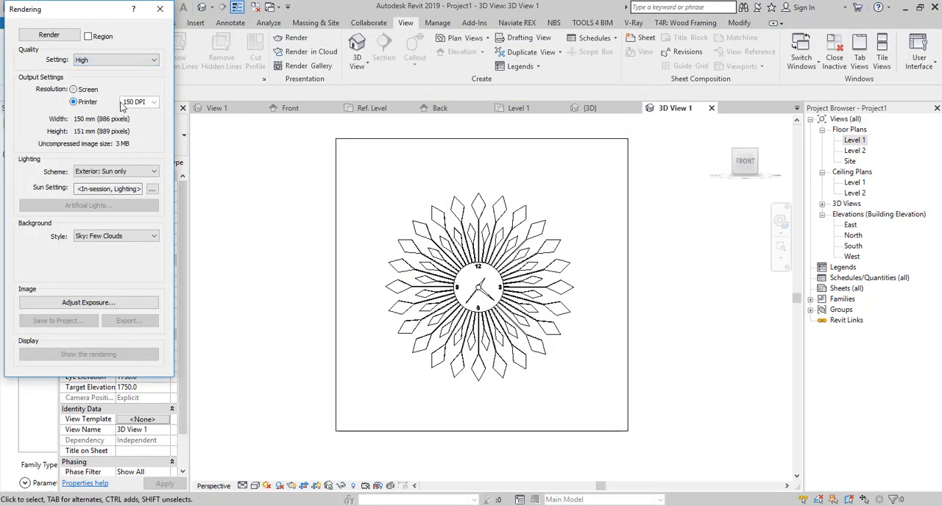
click(49, 35)
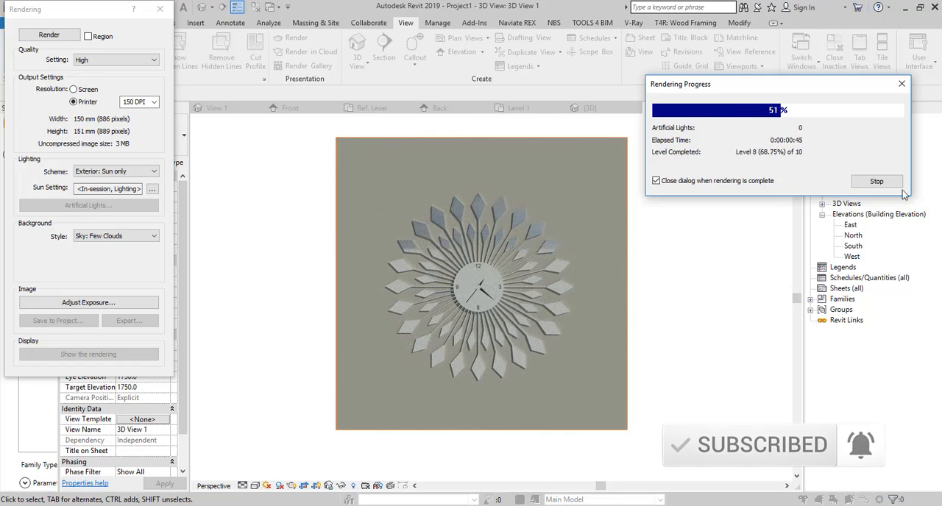
- In the FIVERR3 project's 3D View 13, tighten the crop region around the framed clock
key(Escape)
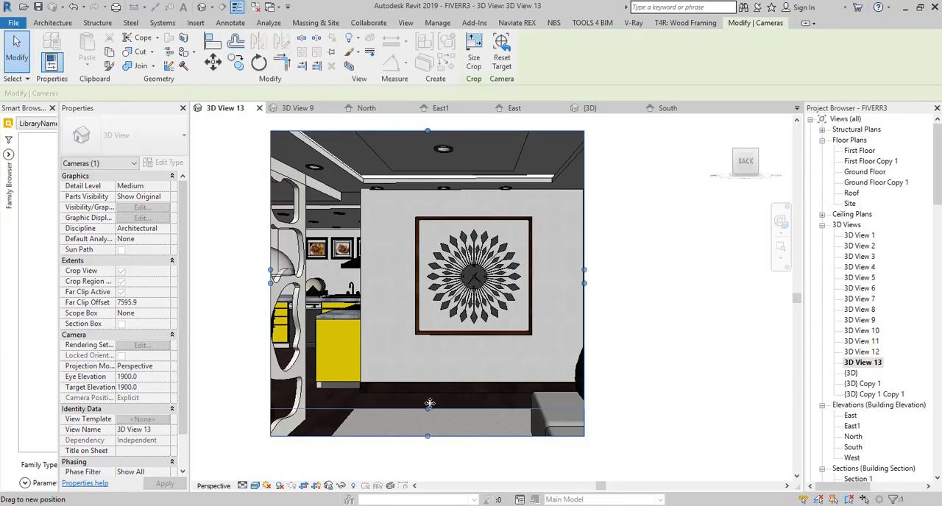
drag(430, 404, 429, 392)
drag(270, 262, 361, 262)
drag(362, 262, 402, 261)
drag(584, 262, 545, 262)
drag(474, 393, 473, 353)
drag(474, 131, 472, 215)
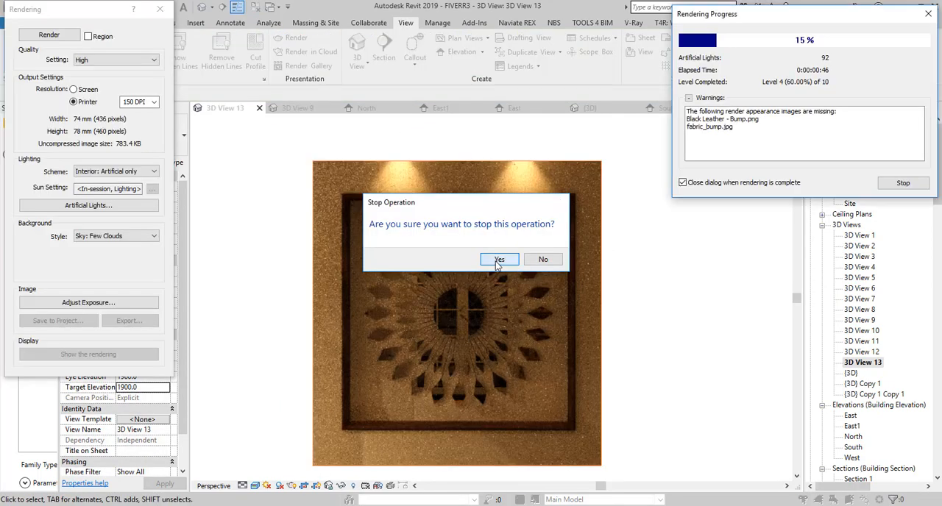
- Adjust the rendering's exposure and render 3D View 13 again at Draft quality
click(498, 259)
click(88, 302)
click(806, 347)
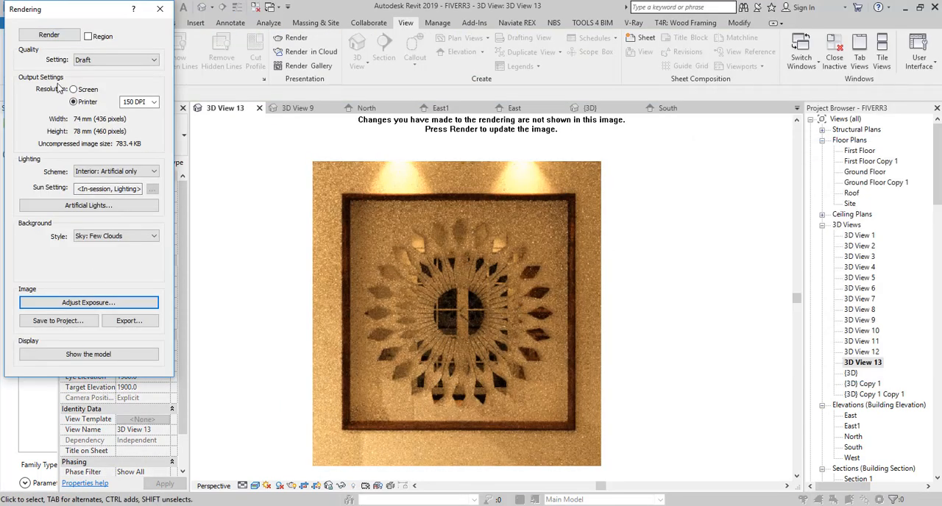
click(53, 37)
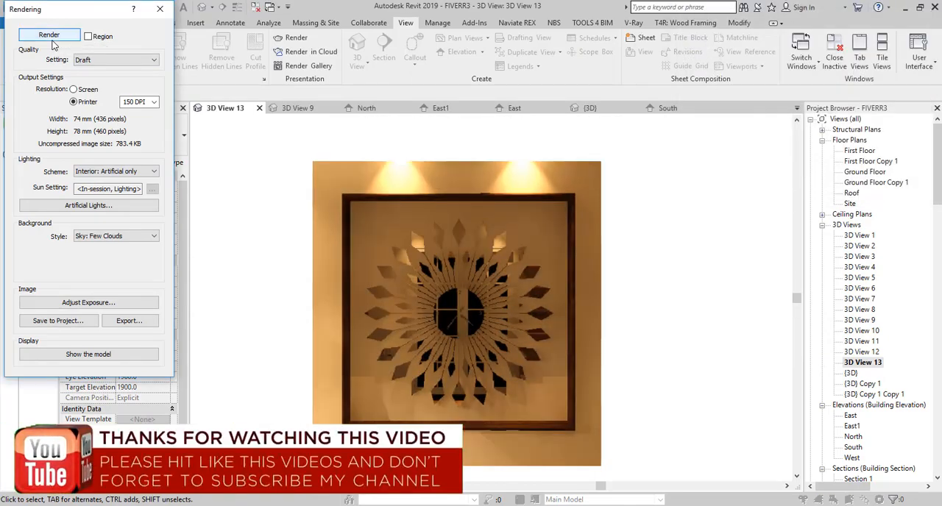
scroll(449, 401, up, 3)
scroll(449, 401, down, 2)
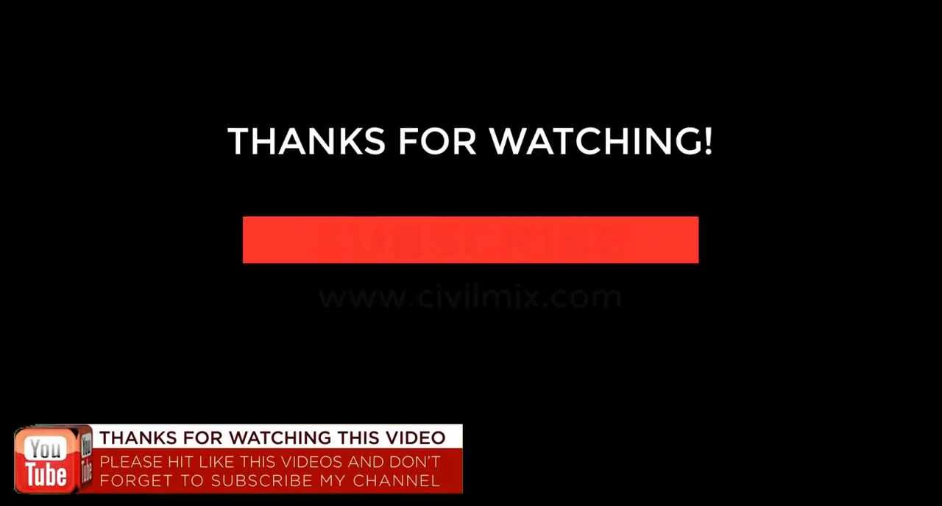